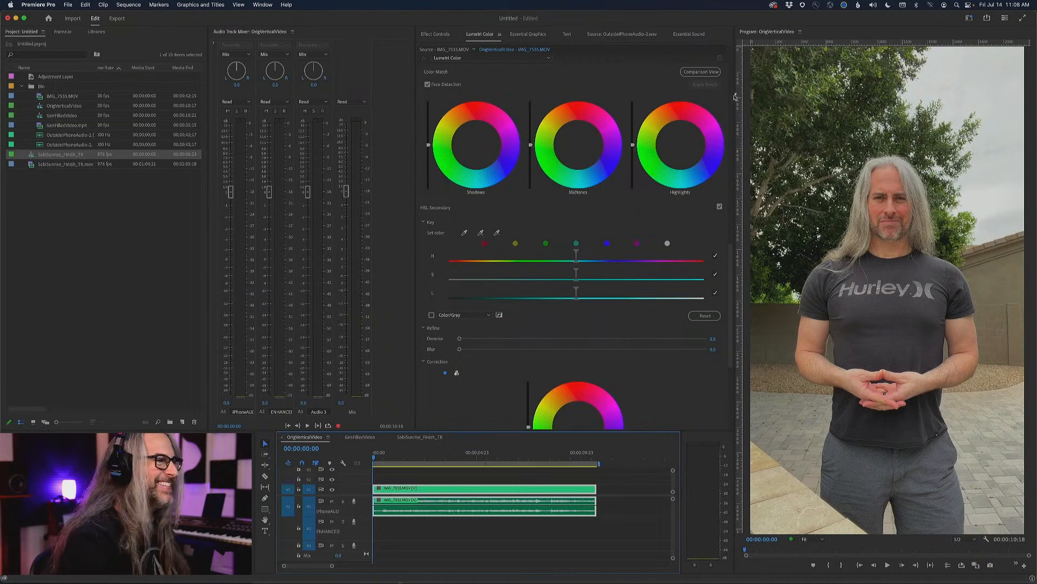
Step: Play the OrigVerticalVideo sequence from the beginning to check its audio level in the track mixer
{"action": "left_click", "coordinate": [377, 458]}
{"action": "key", "text": "space"}
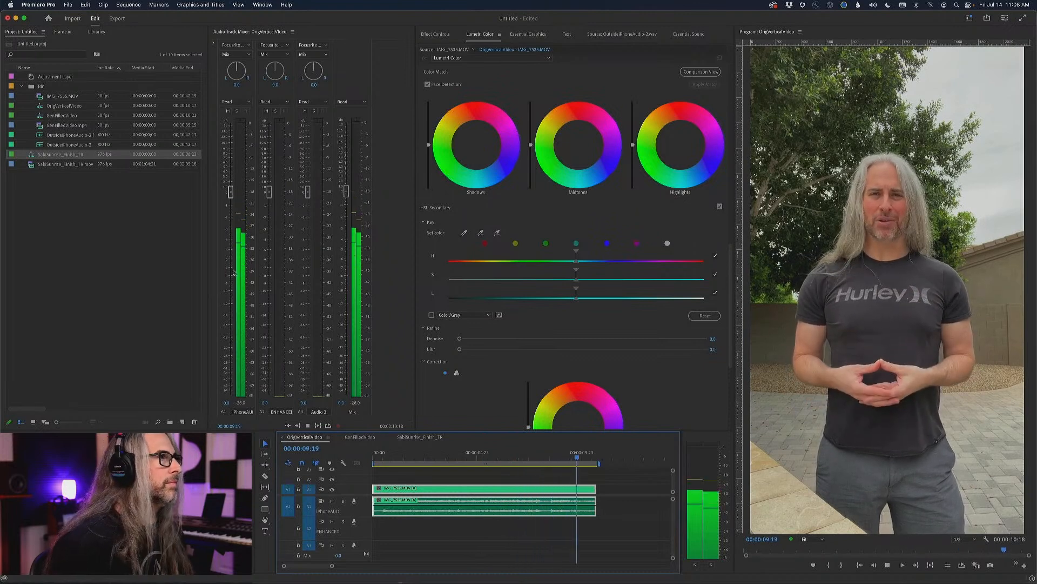
{"action": "key", "text": "space"}
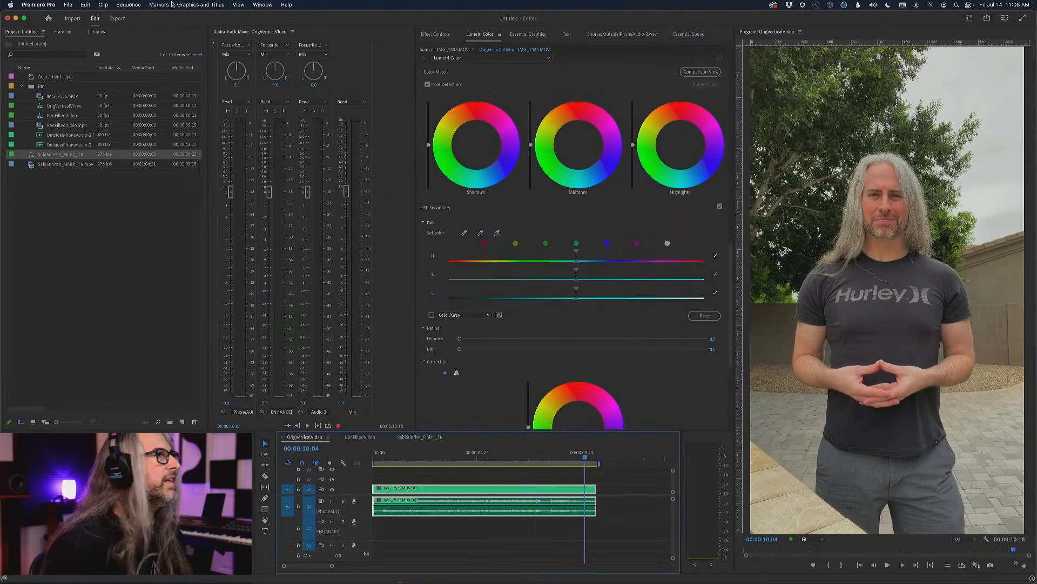
Step: Show the track mixer's effect slots and insert the Waves AU effect L3-LL Ultra (s) on the Mix track
{"action": "left_click", "coordinate": [213, 43]}
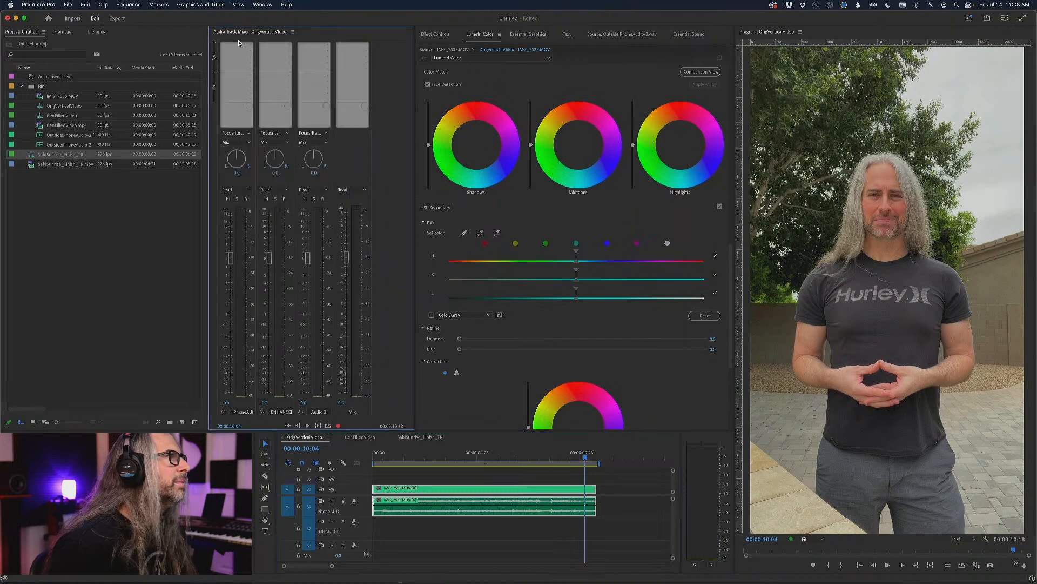
{"action": "left_click", "coordinate": [341, 54]}
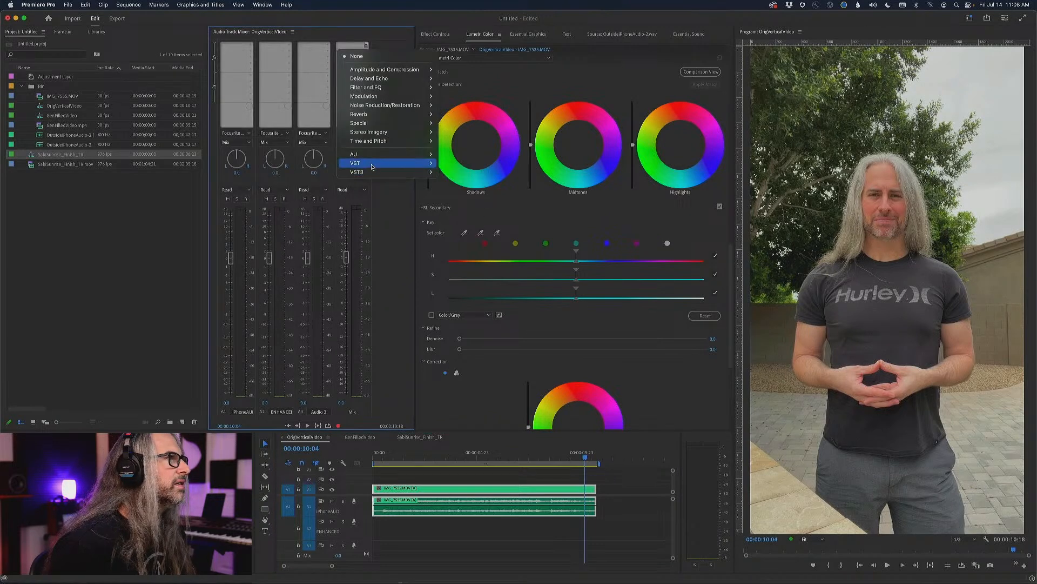
{"action": "mouse_move", "coordinate": [378, 155]}
{"action": "mouse_move", "coordinate": [470, 191]}
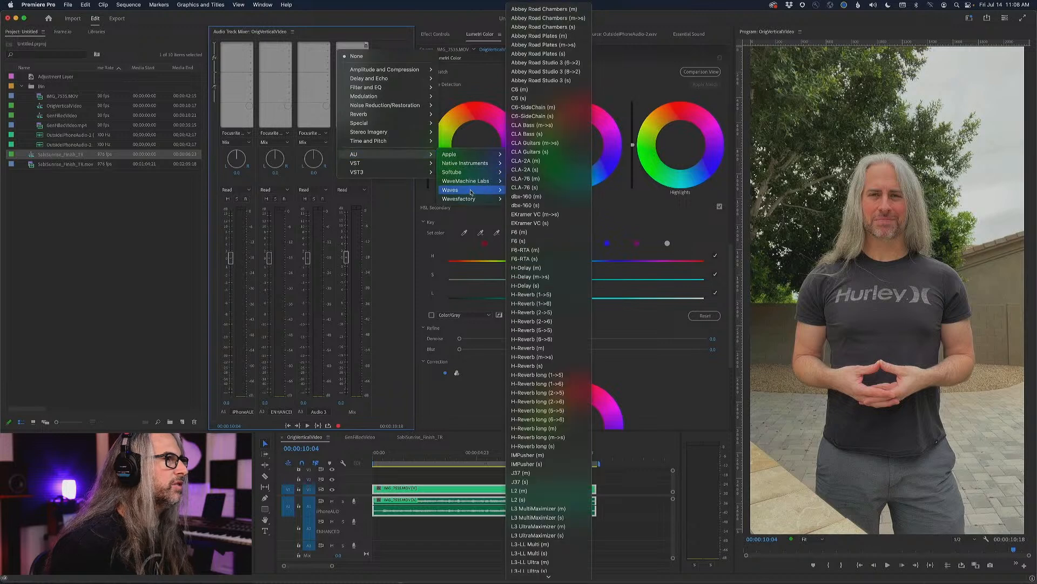
{"action": "scroll", "coordinate": [562, 389], "scroll_direction": "down", "scroll_amount": 5}
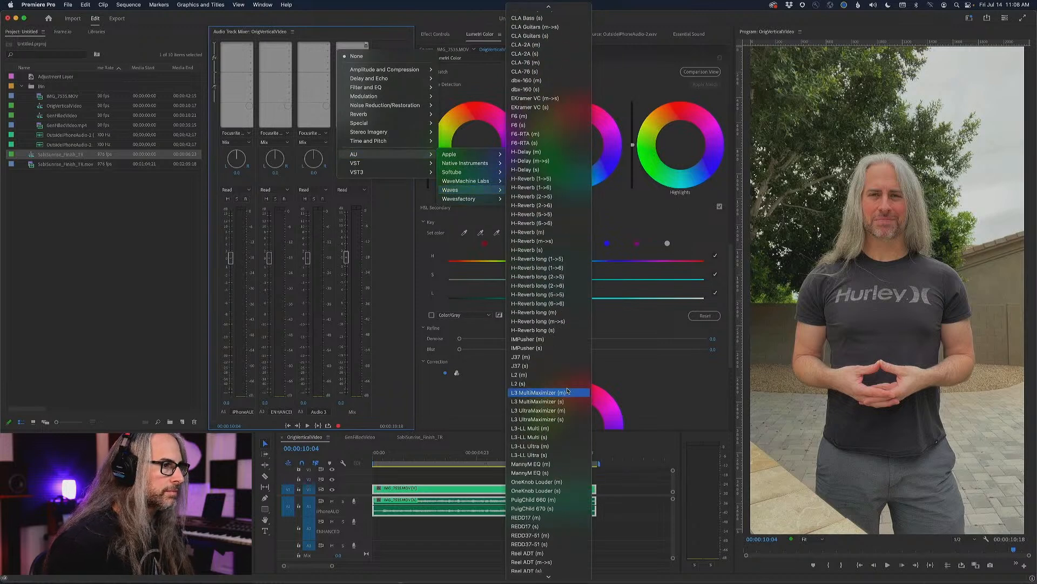
{"action": "left_click", "coordinate": [557, 455]}
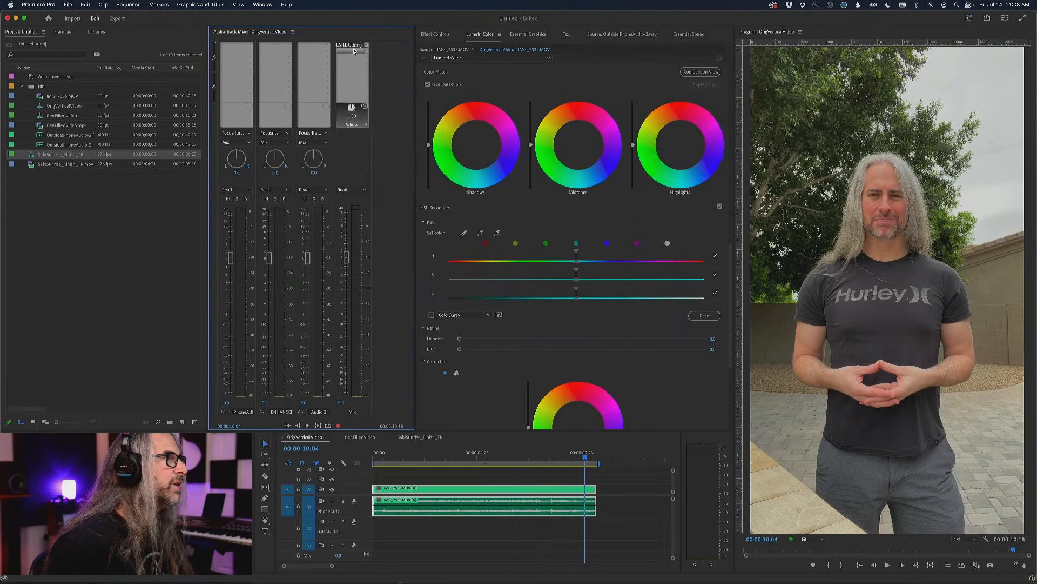
Step: Load the 24bit Hot and Pumpy preset in the L3-LL Ultramaximizer and lower its output ceiling slightly
{"action": "double_click", "coordinate": [352, 45]}
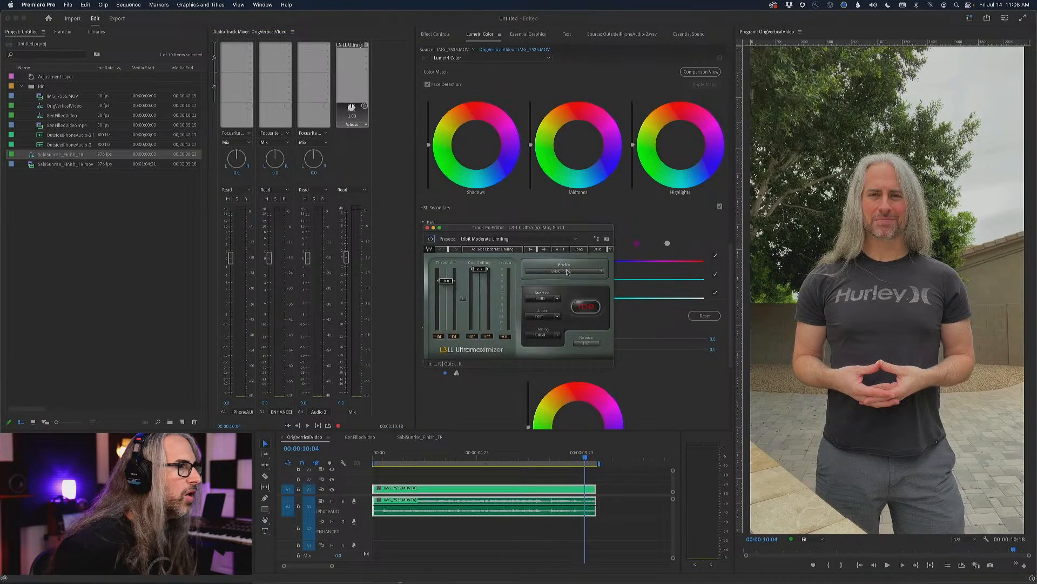
{"action": "left_click", "coordinate": [579, 249]}
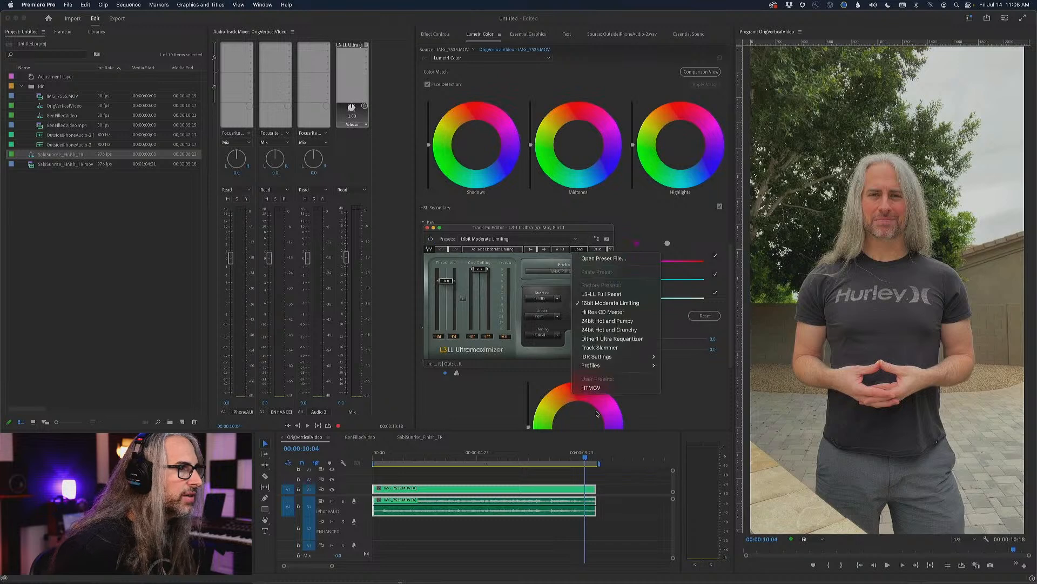
{"action": "left_click", "coordinate": [630, 322]}
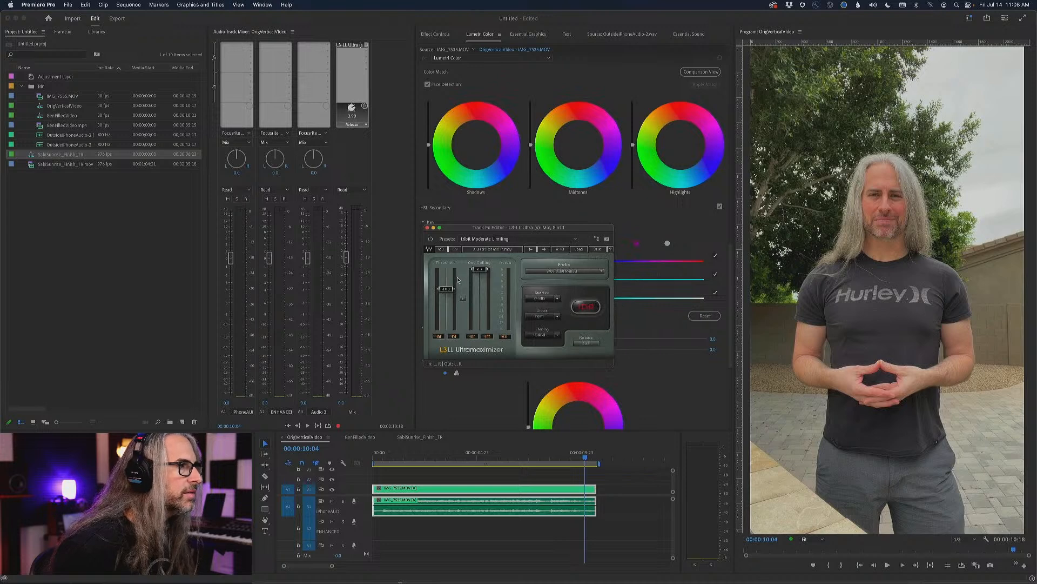
{"action": "left_click_drag", "start_coordinate": [477, 275], "coordinate": [479, 271]}
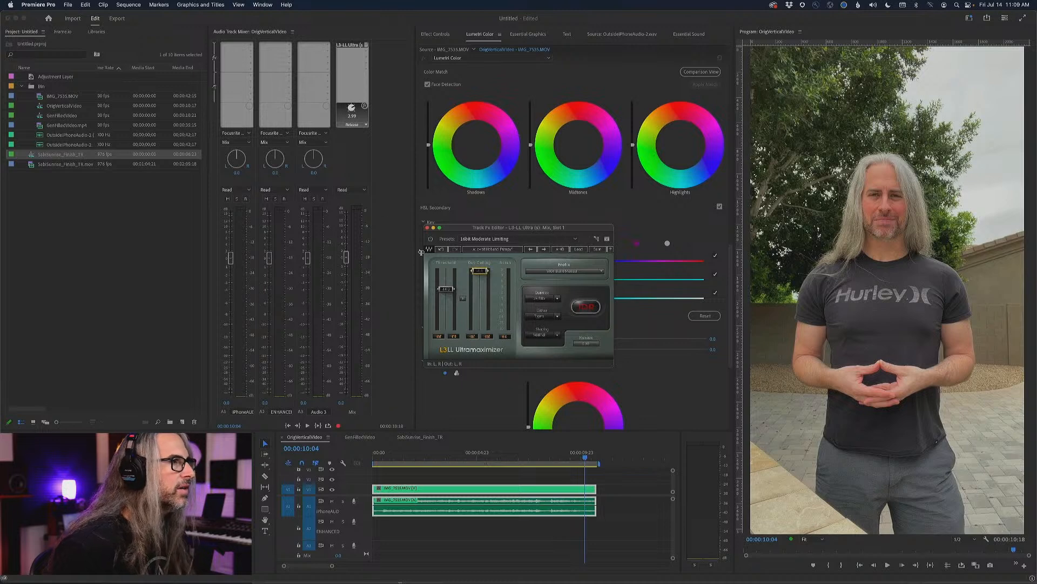
Step: Play the sequence through the limiter, close the effect editor and increase the height of the iPhone audio track
{"action": "left_click", "coordinate": [379, 435]}
{"action": "key", "text": "space"}
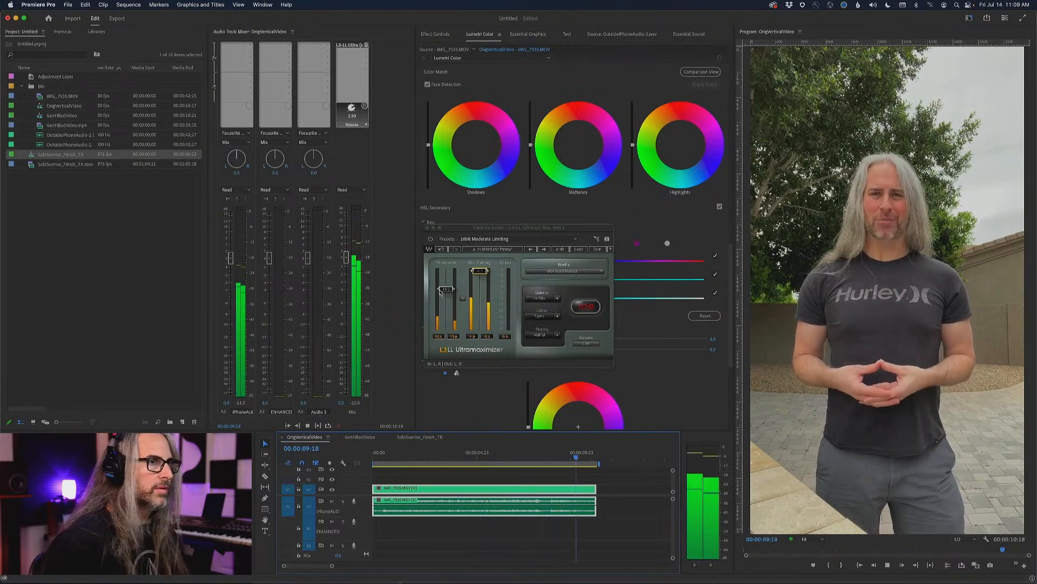
{"action": "key", "text": "space"}
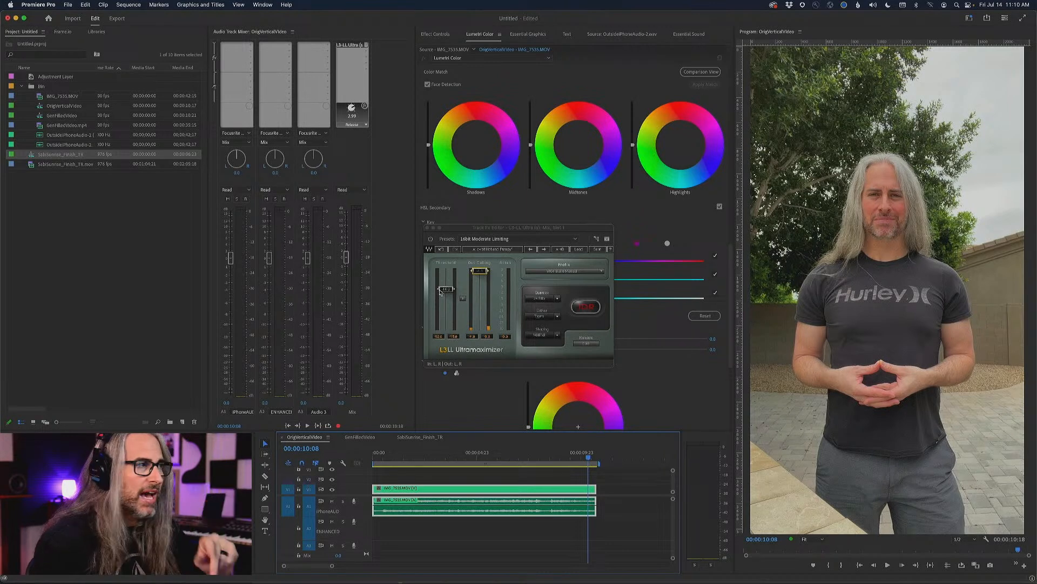
{"action": "left_click", "coordinate": [428, 228]}
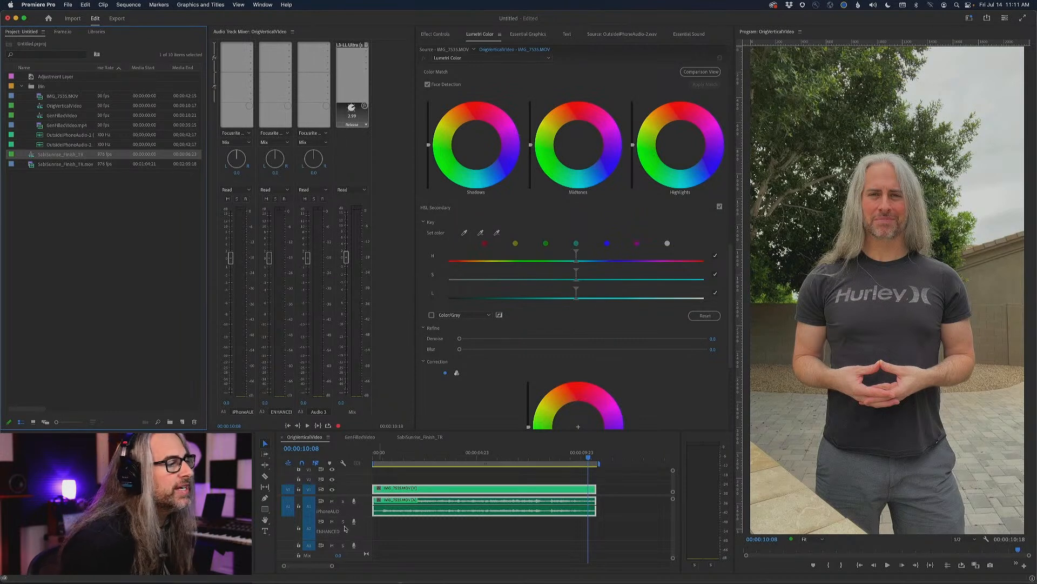
{"action": "left_click_drag", "start_coordinate": [357, 515], "coordinate": [357, 525]}
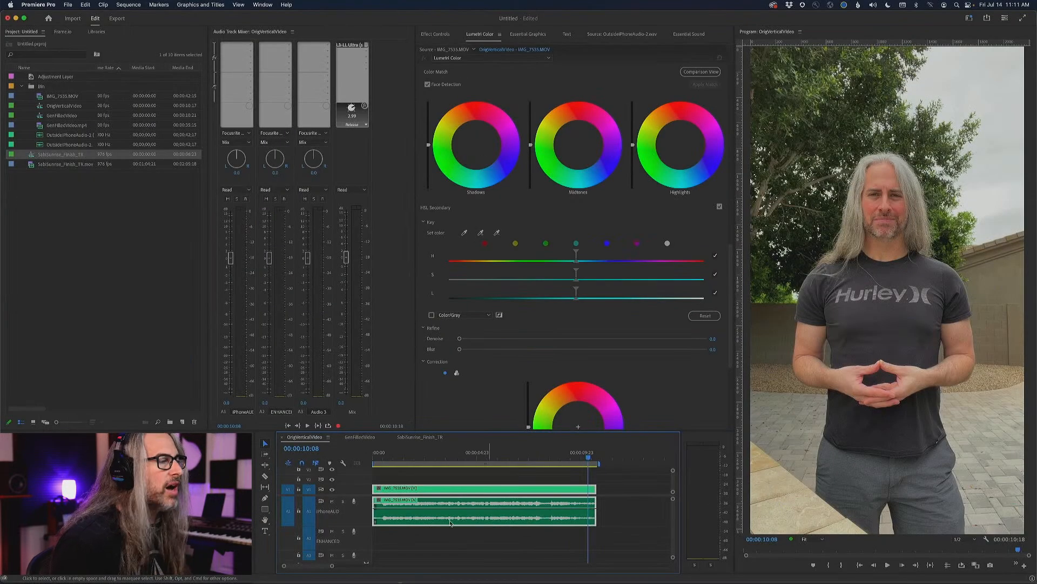
Step: Set the OrigVerticalVideo sequence's export format to Waveform Audio and expand its audio settings
{"action": "left_click", "coordinate": [116, 19]}
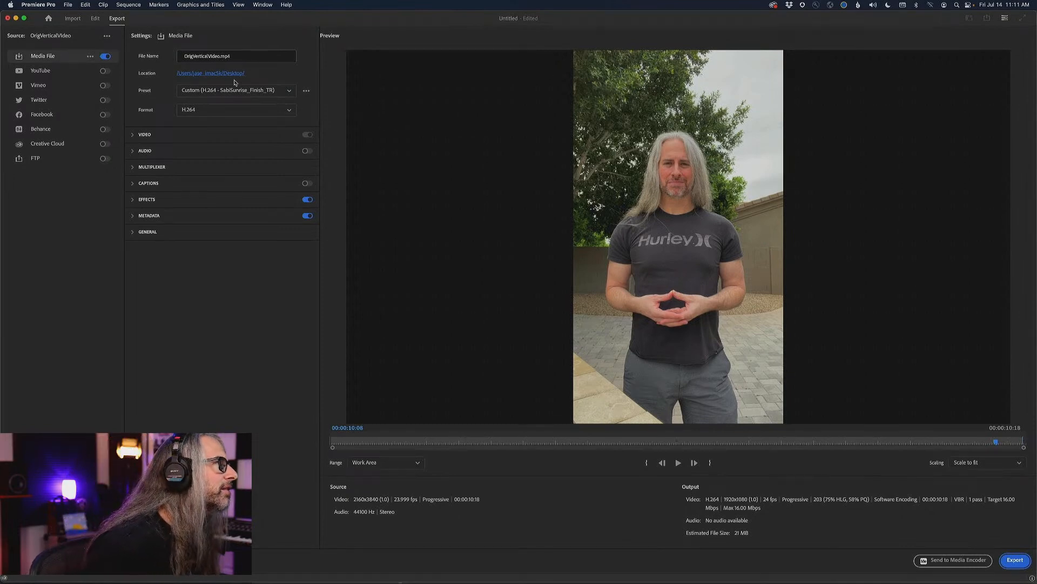
{"action": "left_click", "coordinate": [288, 111]}
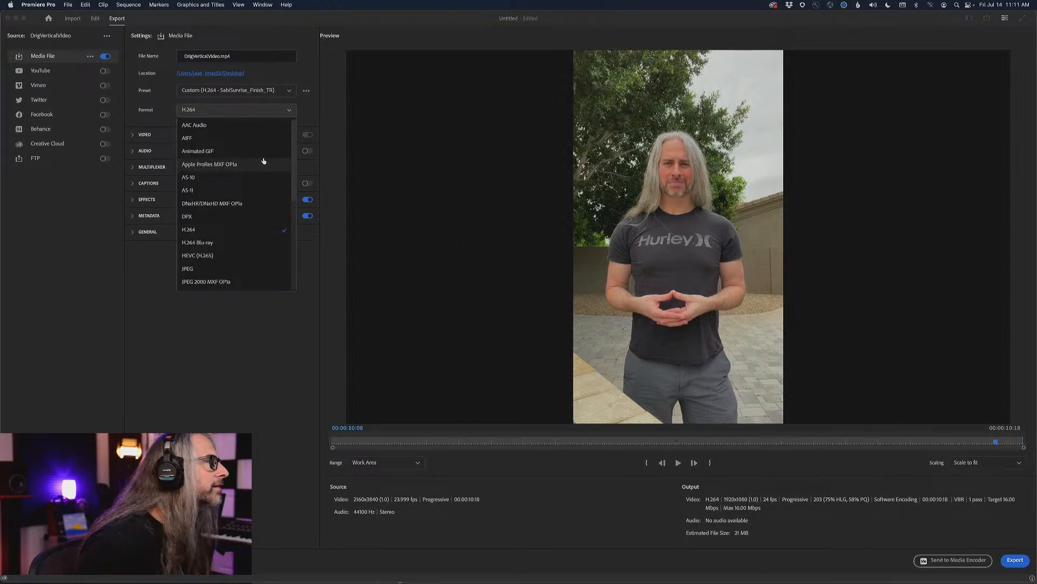
{"action": "scroll", "coordinate": [264, 169], "scroll_direction": "down", "scroll_amount": 5}
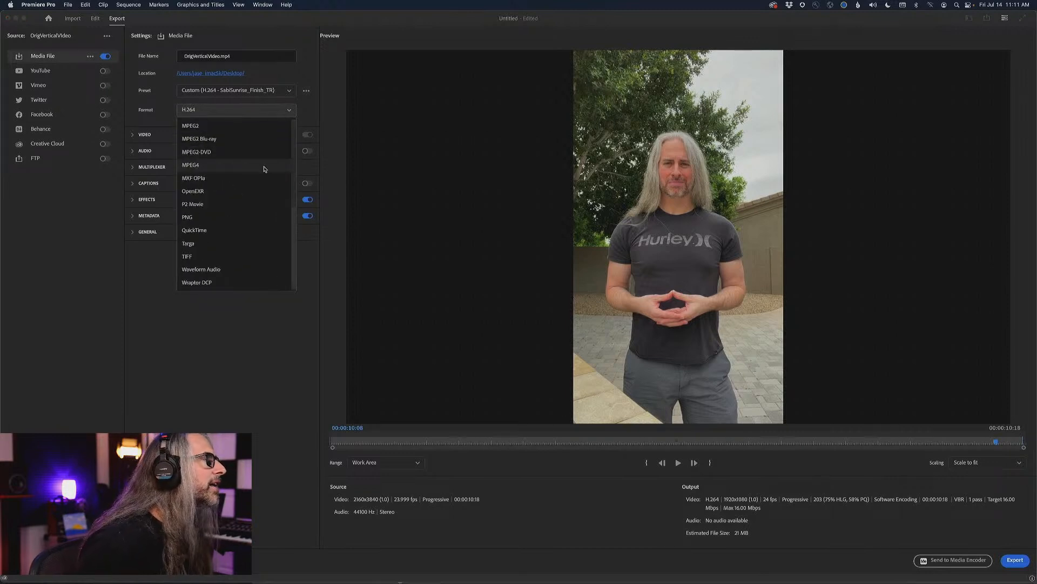
{"action": "left_click", "coordinate": [222, 269]}
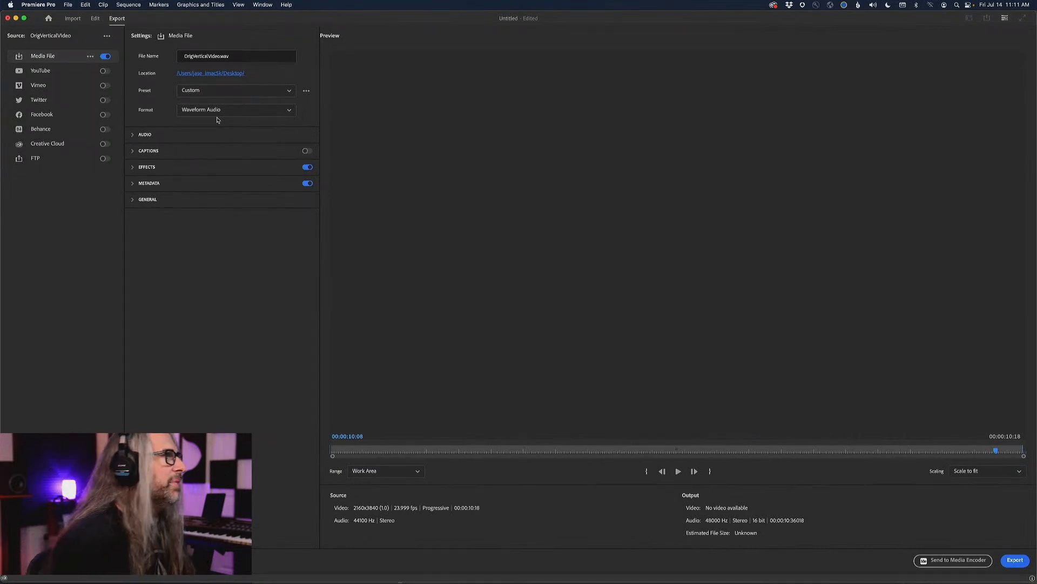
{"action": "left_click", "coordinate": [140, 135]}
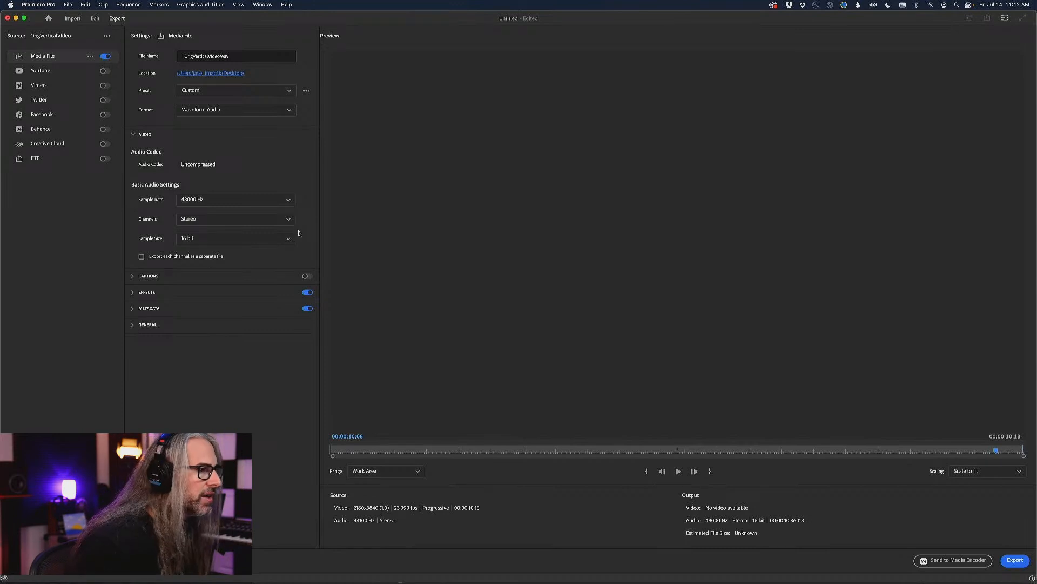
Step: Export the entire source as OrigVerticalVideo.wav with Import into Project enabled
{"action": "left_click", "coordinate": [420, 471]}
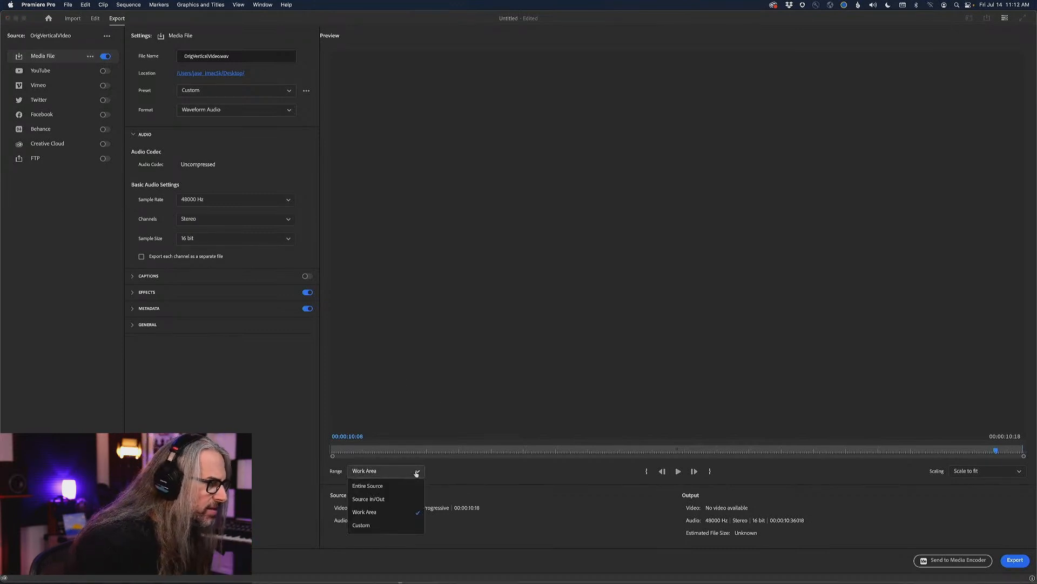
{"action": "left_click", "coordinate": [389, 488]}
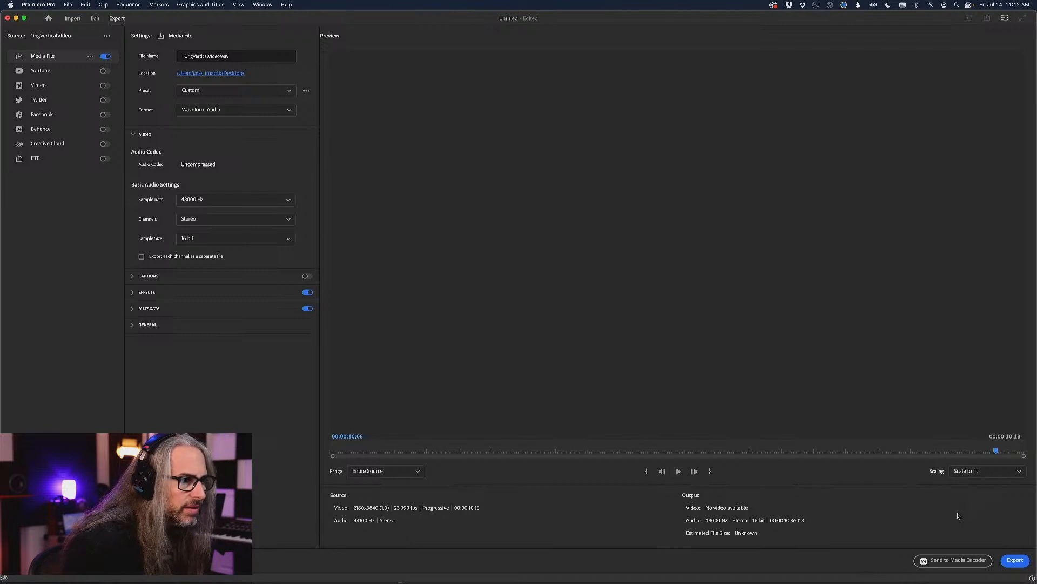
{"action": "left_click", "coordinate": [132, 327]}
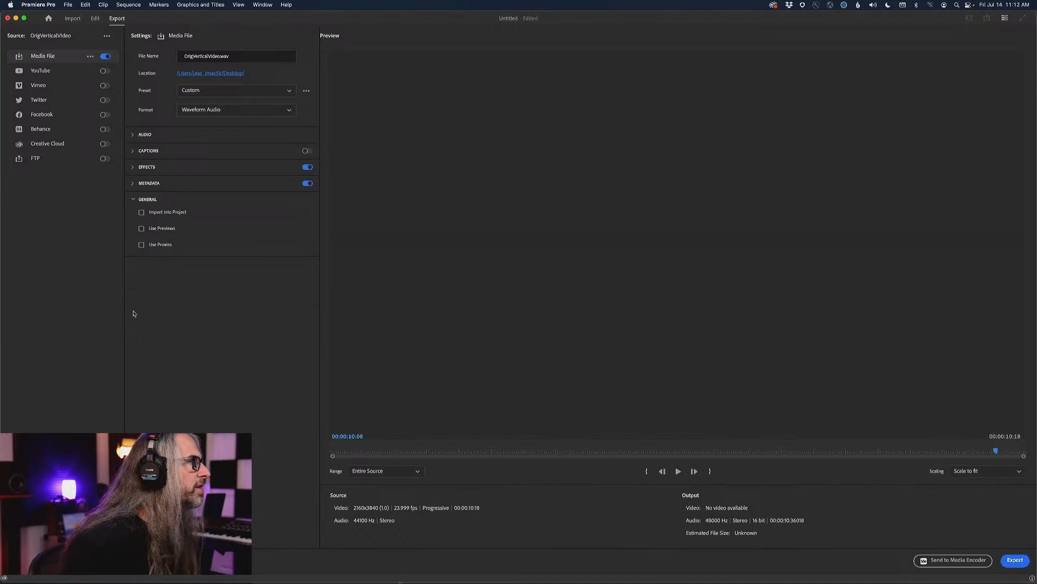
{"action": "left_click", "coordinate": [142, 213]}
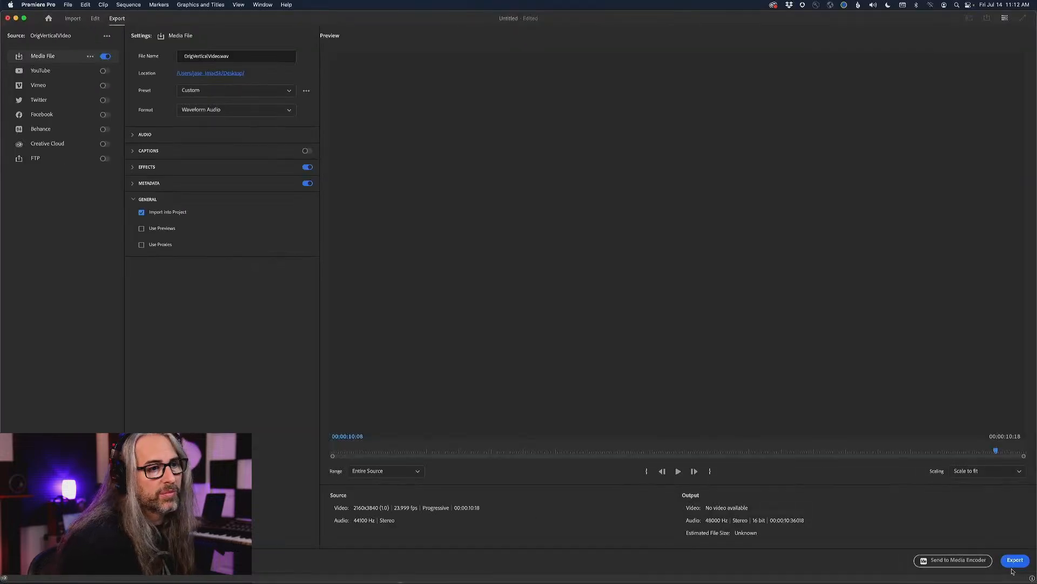
{"action": "left_click", "coordinate": [1015, 560]}
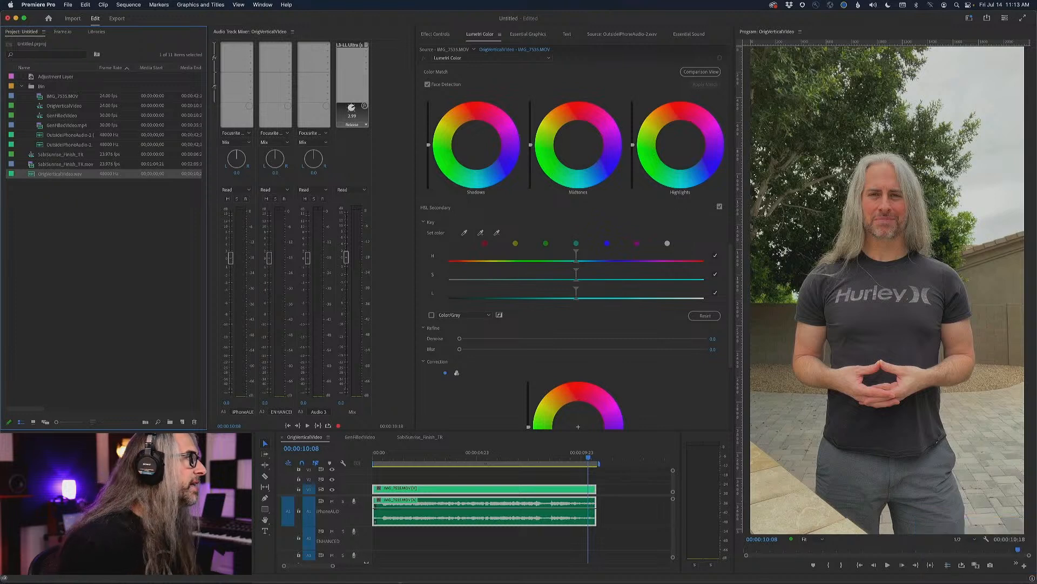
Step: Open the imported OrigVerticalVideo.wav in the source monitor and play it to check the processed waveform
{"action": "left_click", "coordinate": [47, 260]}
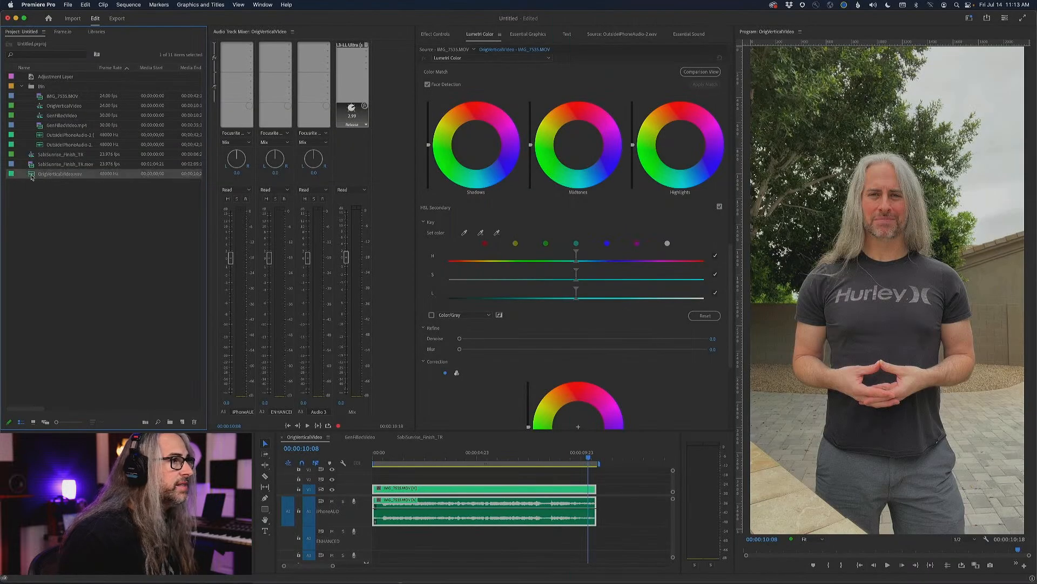
{"action": "double_click", "coordinate": [32, 176]}
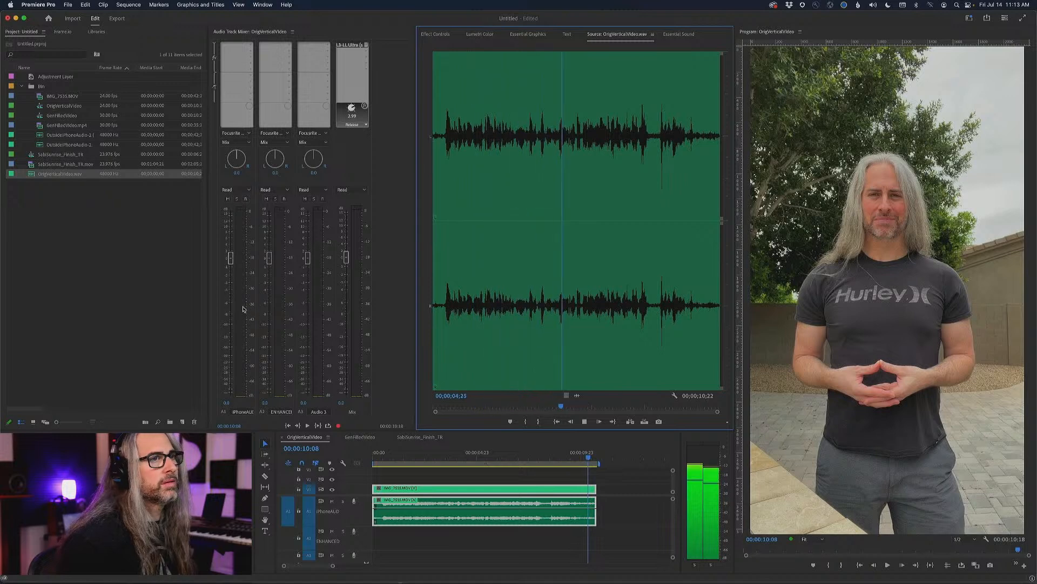
{"action": "key", "text": "space"}
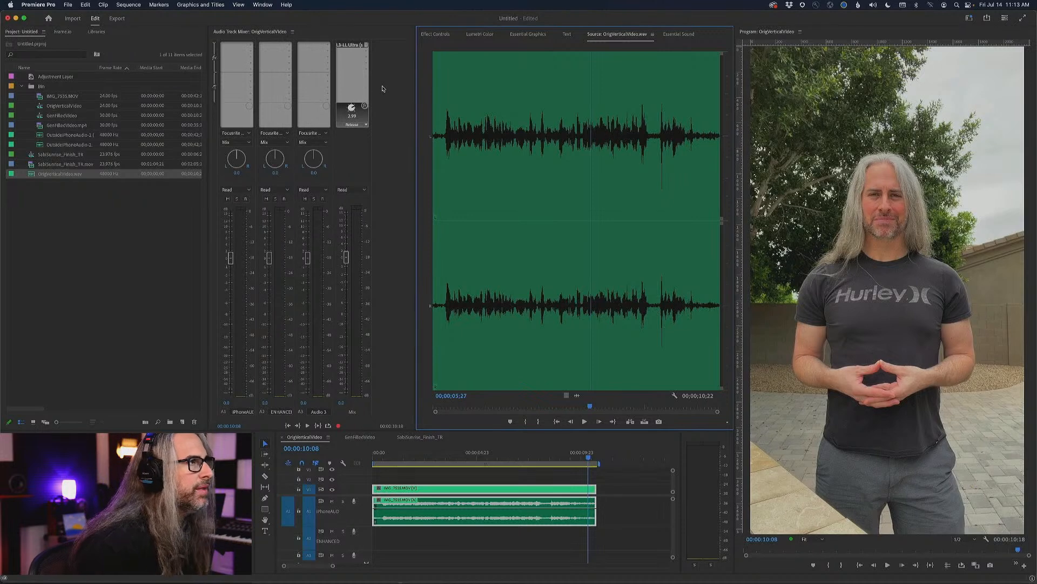
Step: Remove the imported OrigVerticalVideo.wav clip from the project
{"action": "right_click", "coordinate": [49, 172]}
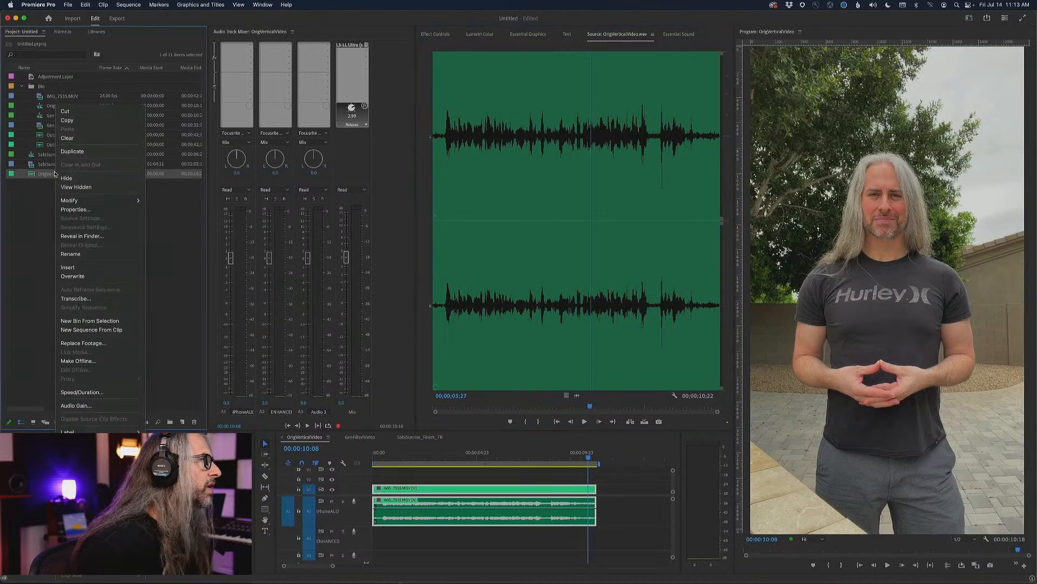
{"action": "key", "text": "Return"}
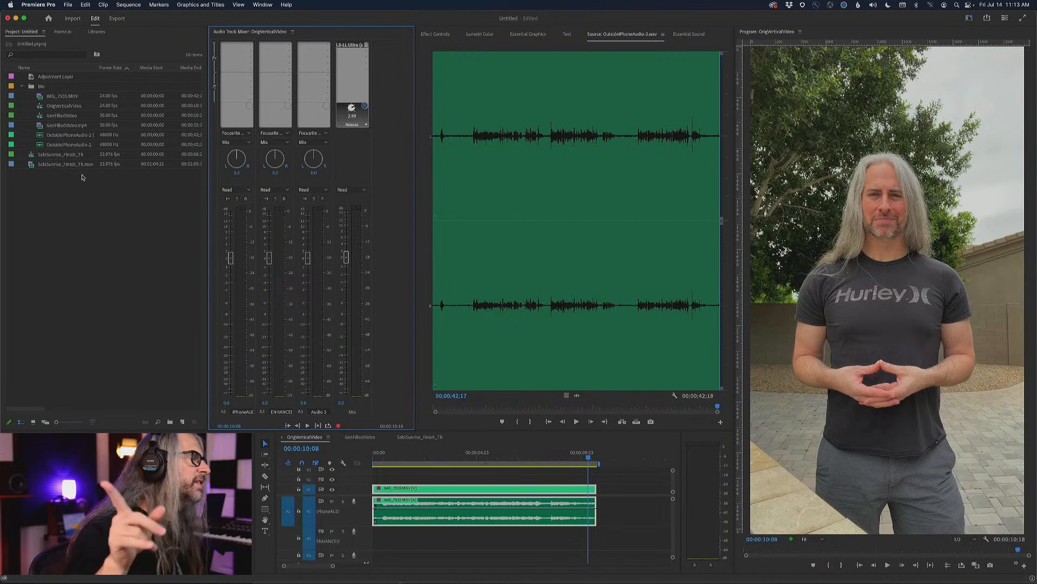
Step: Export the OrigVerticalVideo sequence as Waveform Audio again, naming it OrigVerticalVideo.wav and replacing the existing file
{"action": "left_click", "coordinate": [298, 437]}
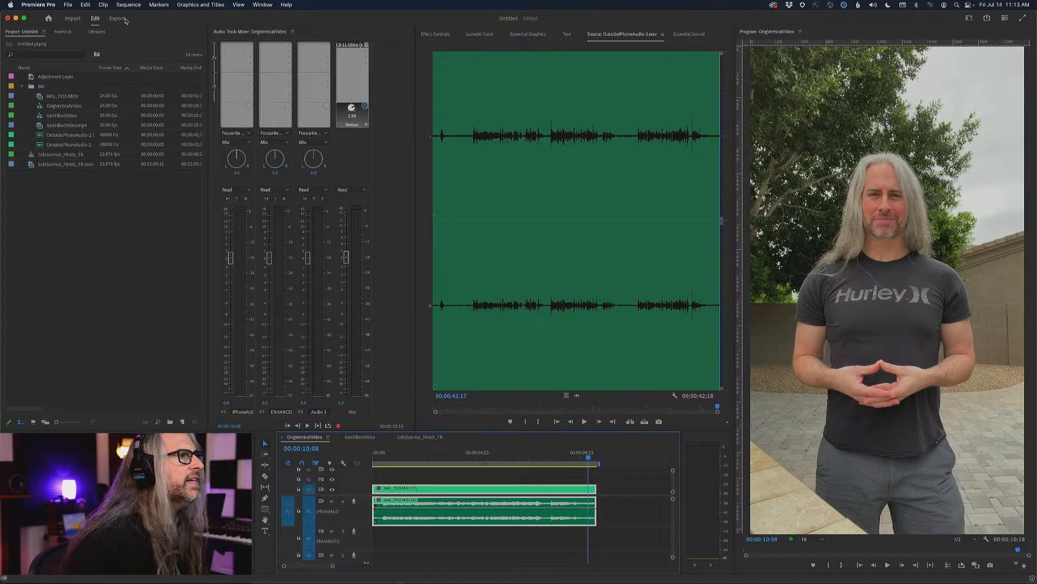
{"action": "left_click", "coordinate": [117, 19]}
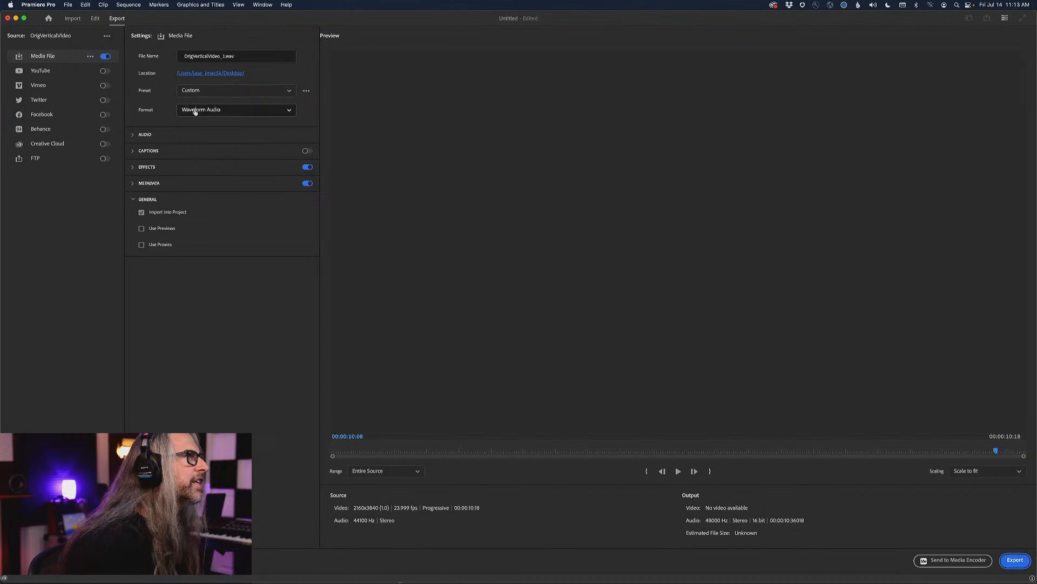
{"action": "left_click", "coordinate": [223, 57]}
{"action": "key", "text": "BackSpace"}
{"action": "key", "text": "BackSpace"}
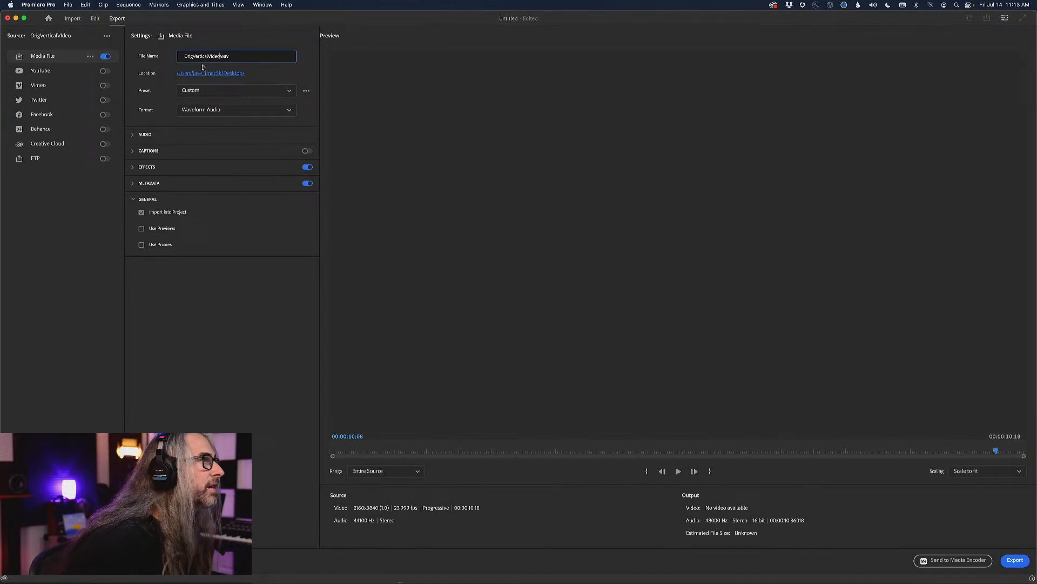
{"action": "left_click", "coordinate": [249, 57]}
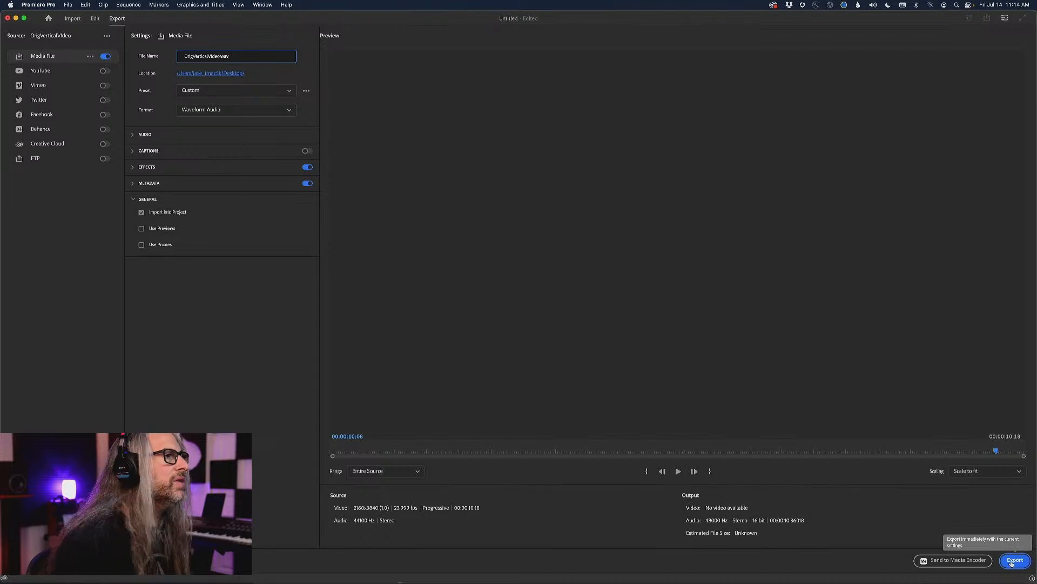
{"action": "left_click", "coordinate": [1013, 562]}
{"action": "left_click", "coordinate": [598, 316]}
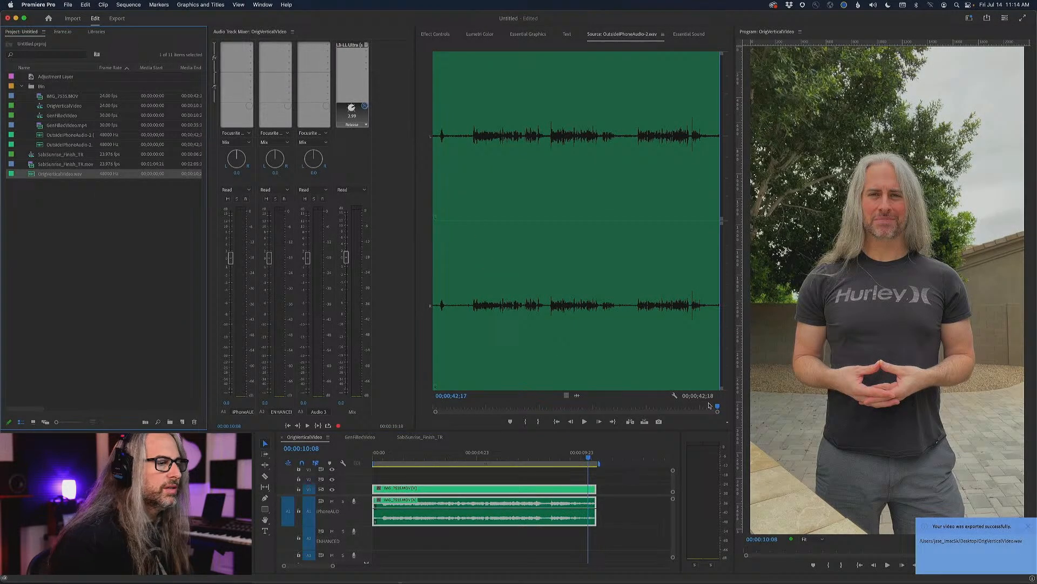
Step: Switch to Chrome and examine the Adobe Podcast page from its introduction down to the AI-powered audio section
{"action": "key", "text": "super+Tab"}
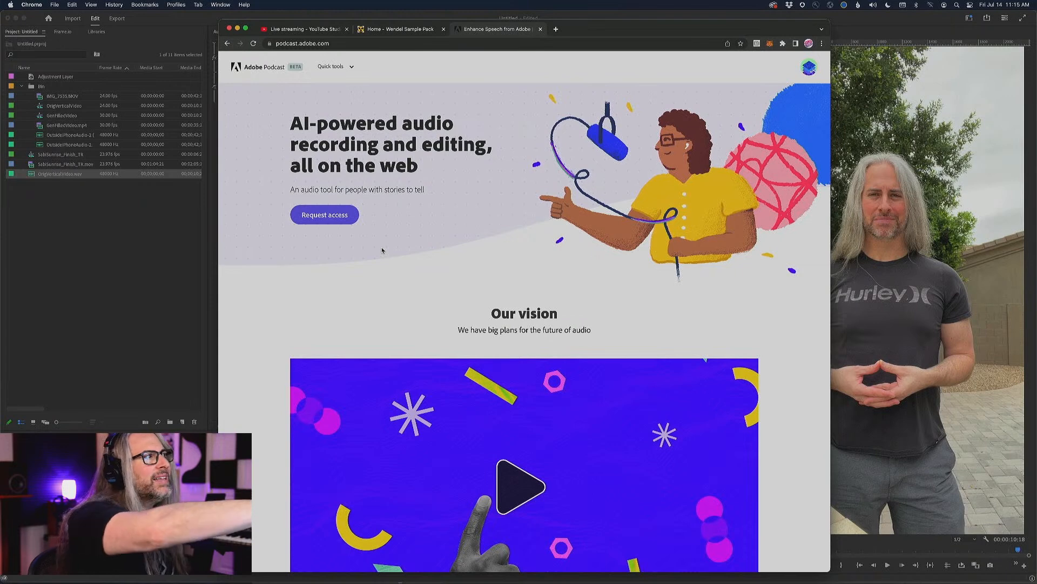
{"action": "scroll", "coordinate": [382, 250], "scroll_direction": "down", "scroll_amount": 2}
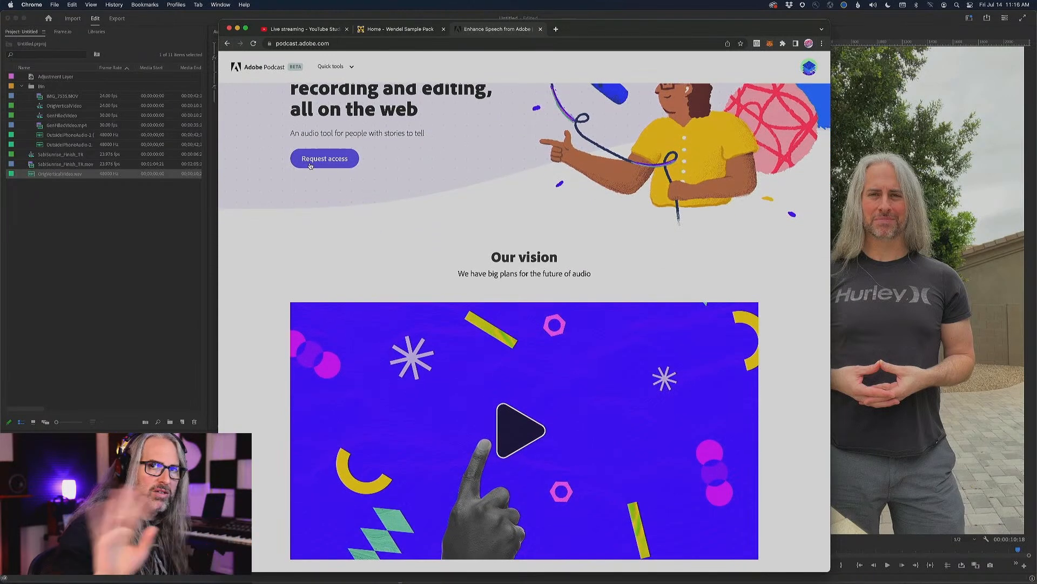
{"action": "scroll", "coordinate": [420, 230], "scroll_direction": "up", "scroll_amount": 2}
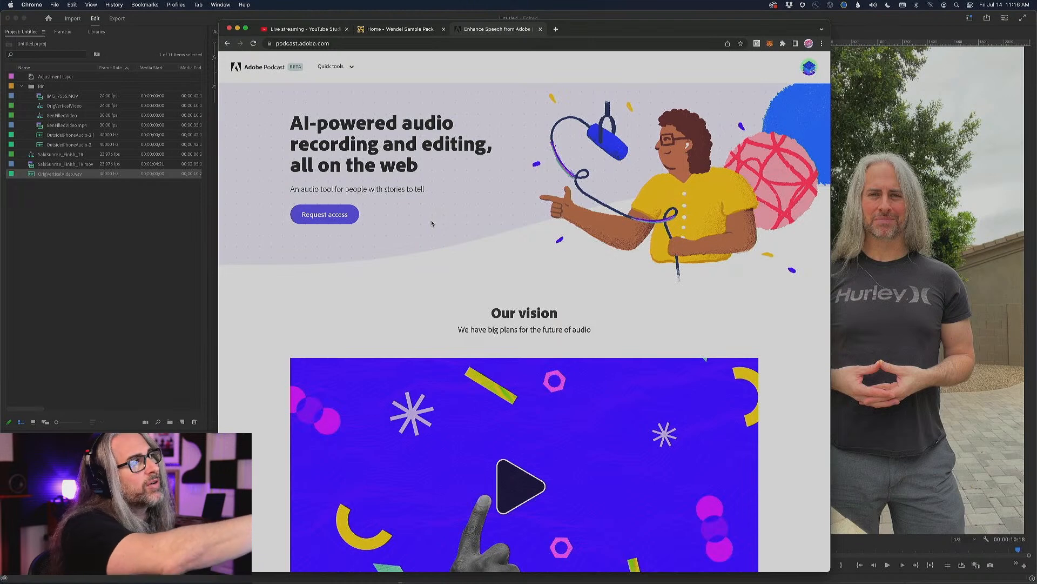
{"action": "scroll", "coordinate": [431, 223], "scroll_direction": "down", "scroll_amount": 3}
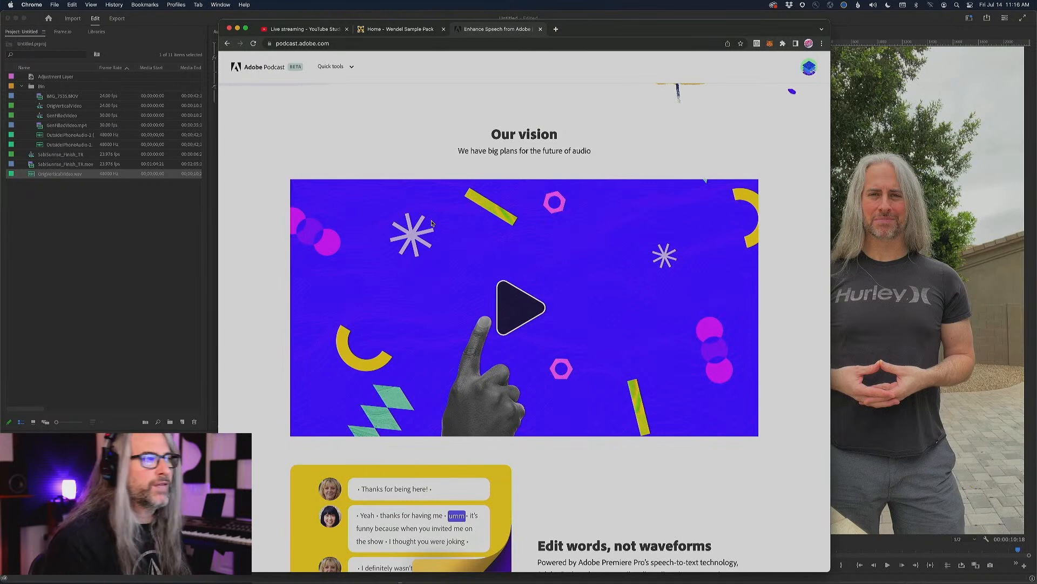
{"action": "scroll", "coordinate": [431, 223], "scroll_direction": "down", "scroll_amount": 4}
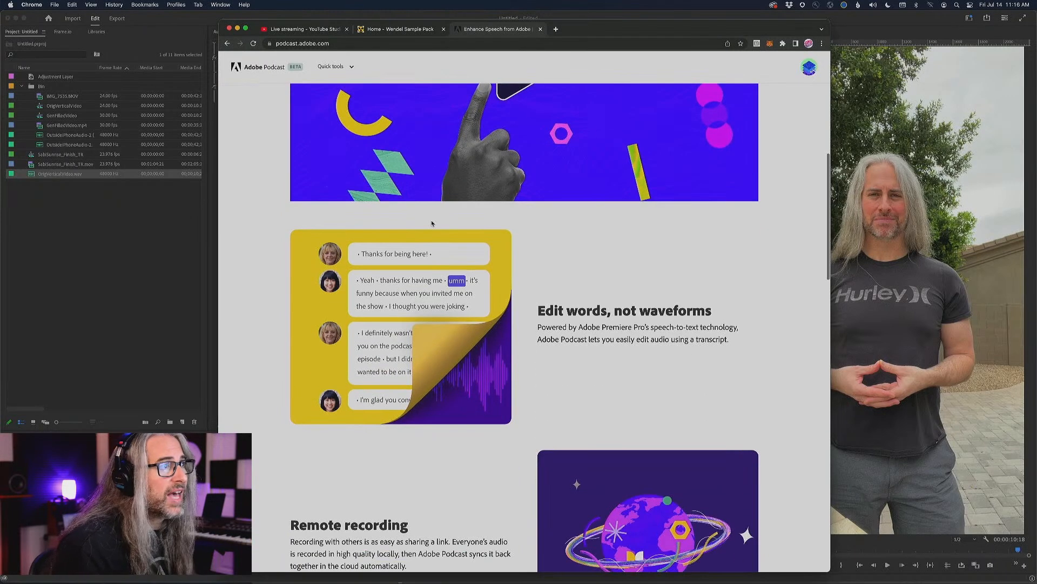
{"action": "scroll", "coordinate": [431, 223], "scroll_direction": "down", "scroll_amount": 2}
{"action": "scroll", "coordinate": [431, 223], "scroll_direction": "down", "scroll_amount": 3}
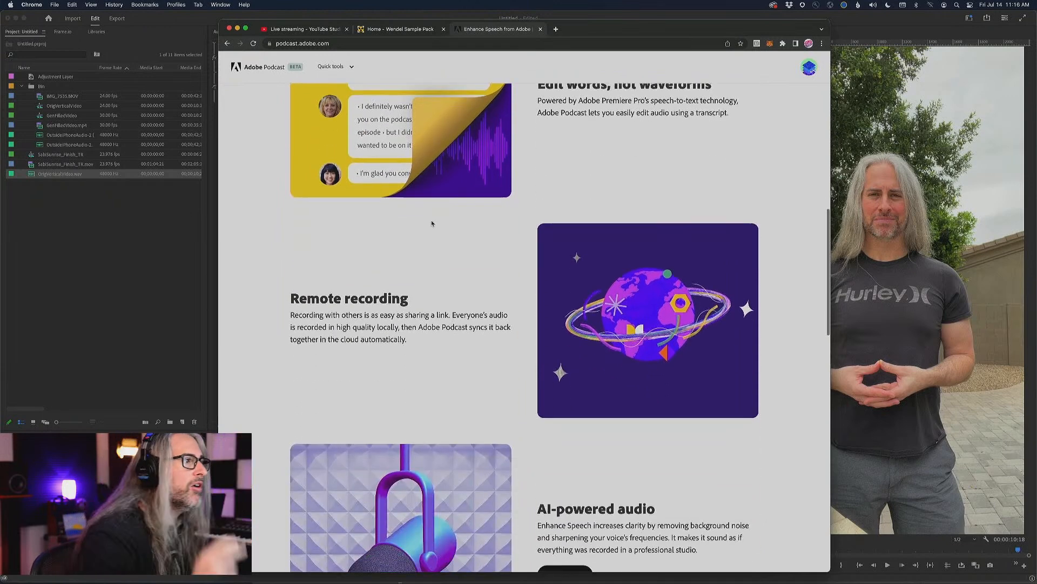
{"action": "scroll", "coordinate": [432, 222], "scroll_direction": "down", "scroll_amount": 2}
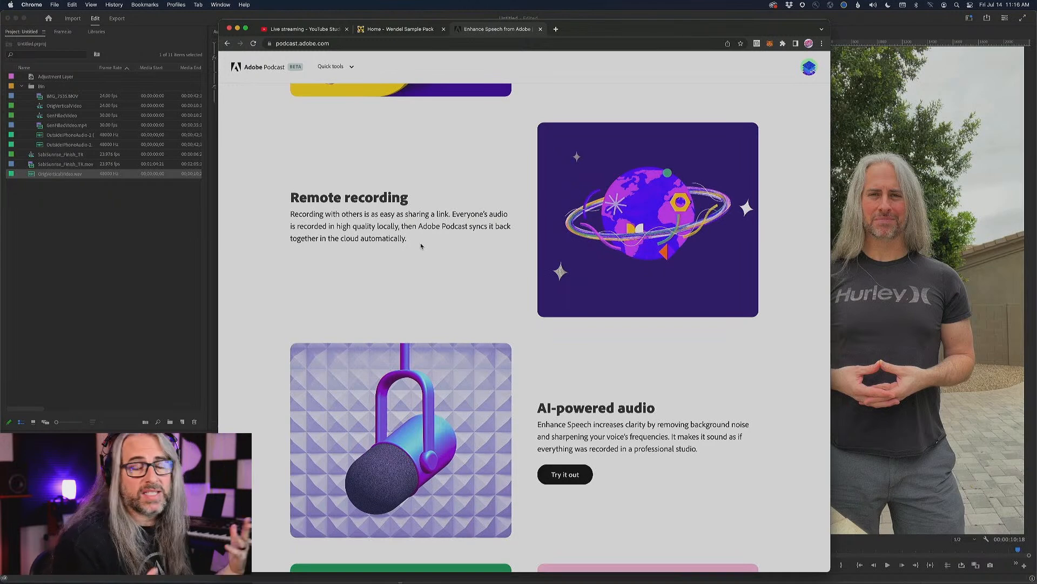
{"action": "scroll", "coordinate": [524, 342], "scroll_direction": "down", "scroll_amount": 3}
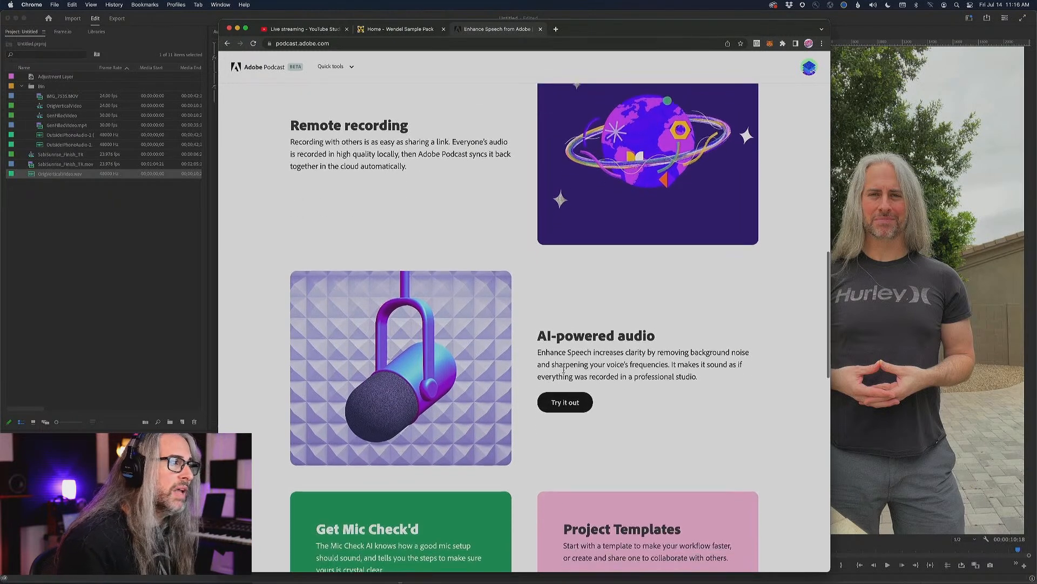
{"action": "left_click_drag", "start_coordinate": [538, 301], "coordinate": [591, 303]}
{"action": "left_click", "coordinate": [631, 350]}
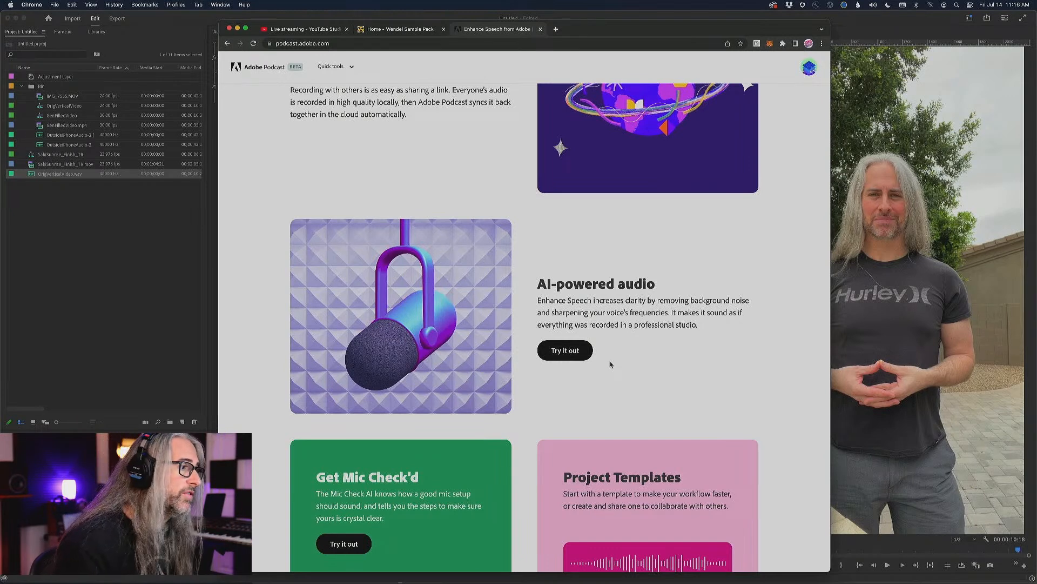
Step: Open the Enhance Speech tool, process OrigVerticalVideo.wav from the Desktop, and download the enhanced file
{"action": "left_click", "coordinate": [571, 350]}
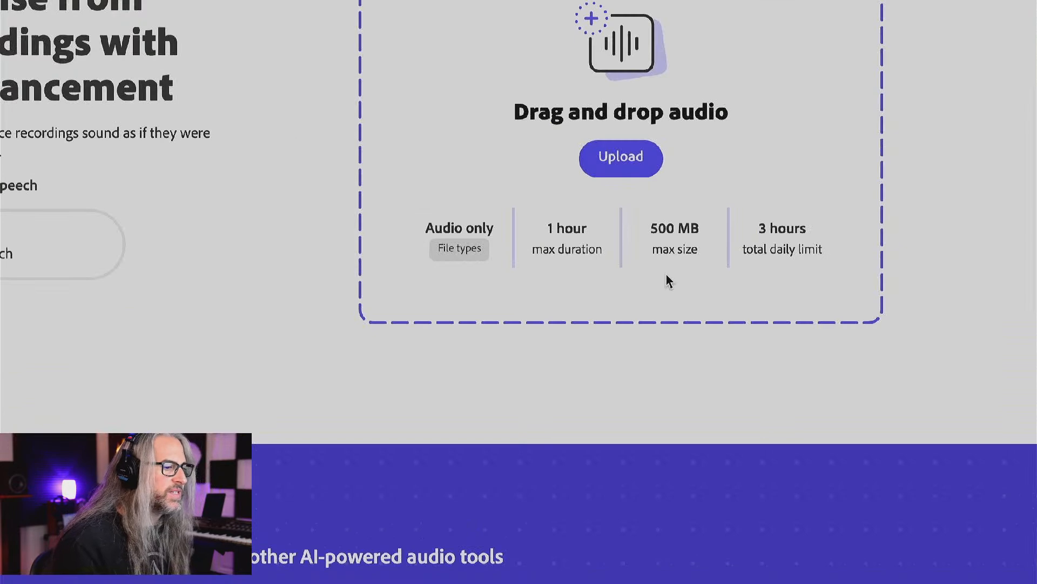
{"action": "mouse_move", "coordinate": [458, 256]}
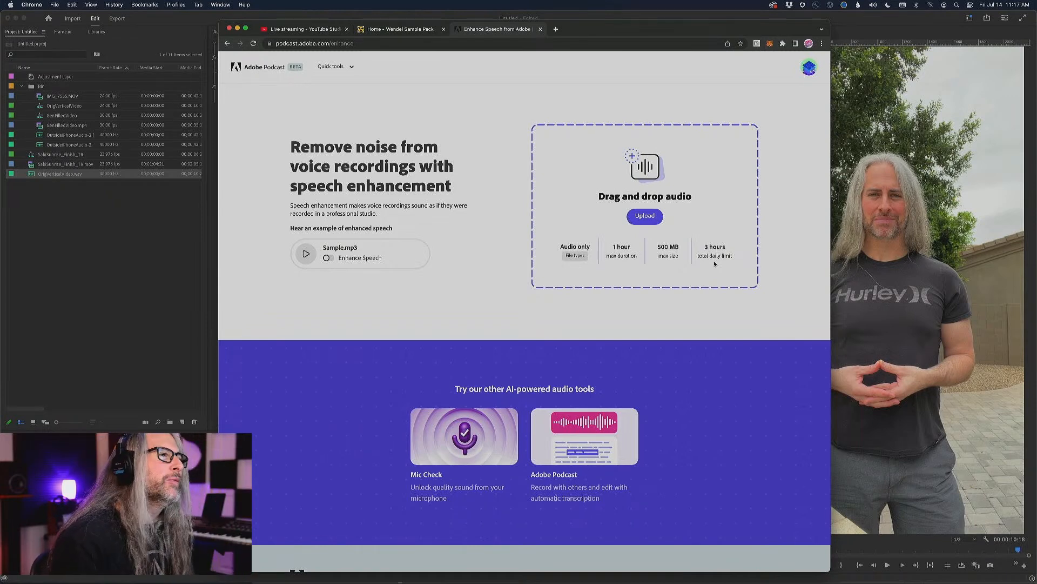
{"action": "left_click", "coordinate": [643, 218]}
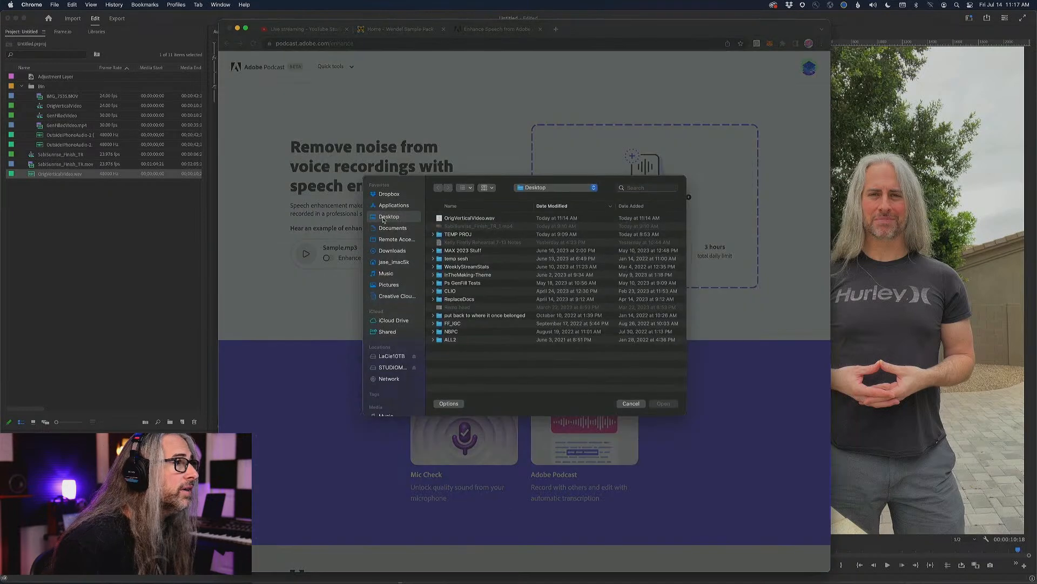
{"action": "left_click", "coordinate": [469, 217]}
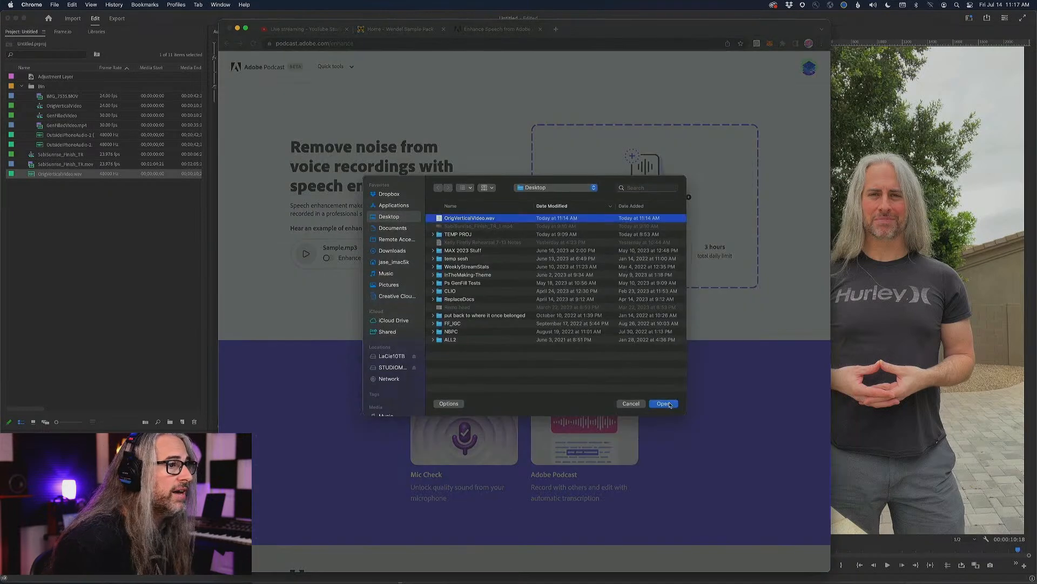
{"action": "left_click", "coordinate": [667, 405]}
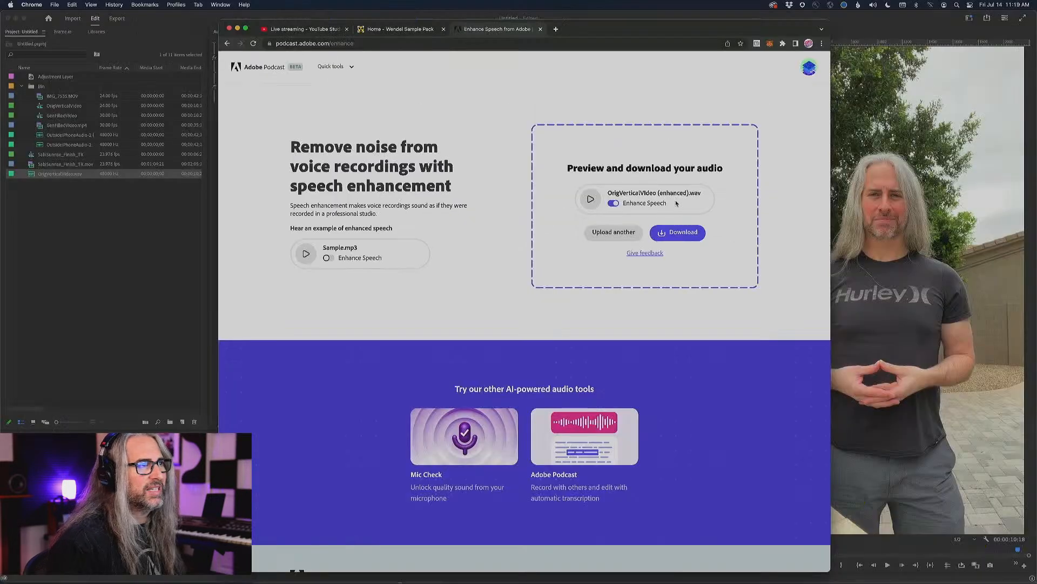
{"action": "left_click", "coordinate": [682, 235]}
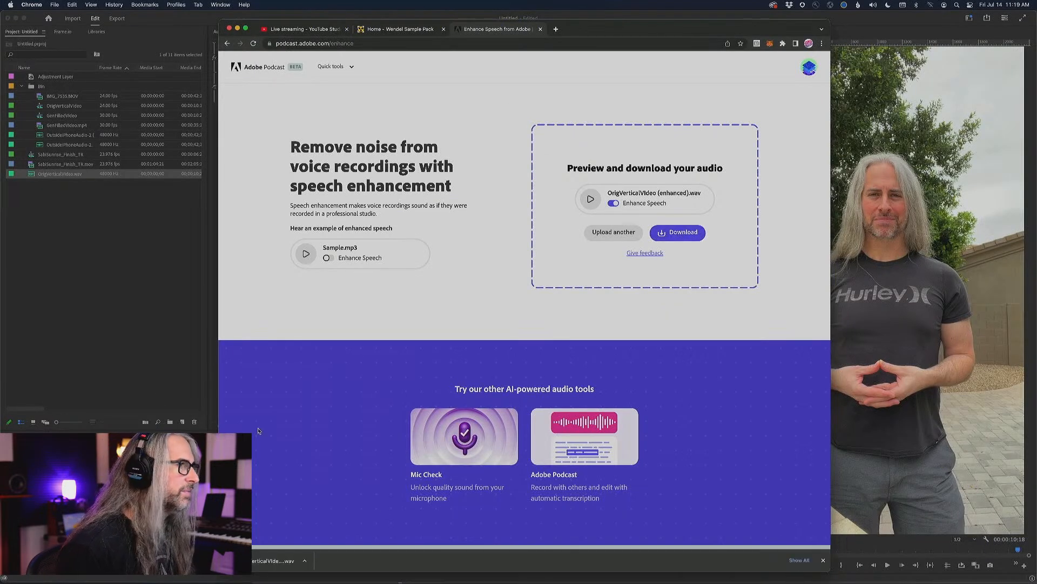
Step: Back in Premiere Pro, import OrigVerticalVideo (enhanced).wav from Downloads and place it at the start of the ENHANCED audio track
{"action": "left_click", "coordinate": [82, 258]}
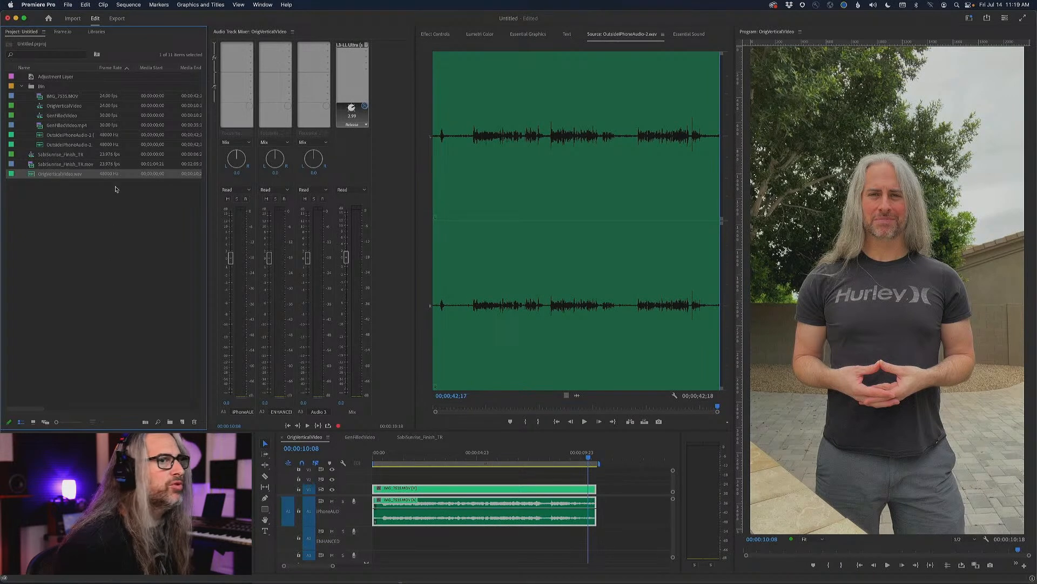
{"action": "double_click", "coordinate": [99, 213]}
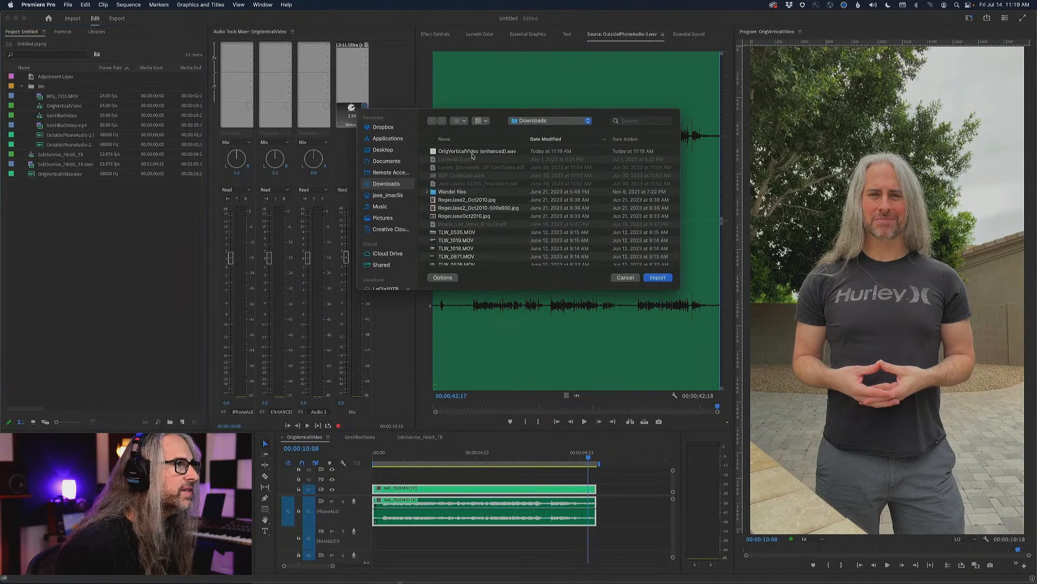
{"action": "left_click", "coordinate": [470, 152]}
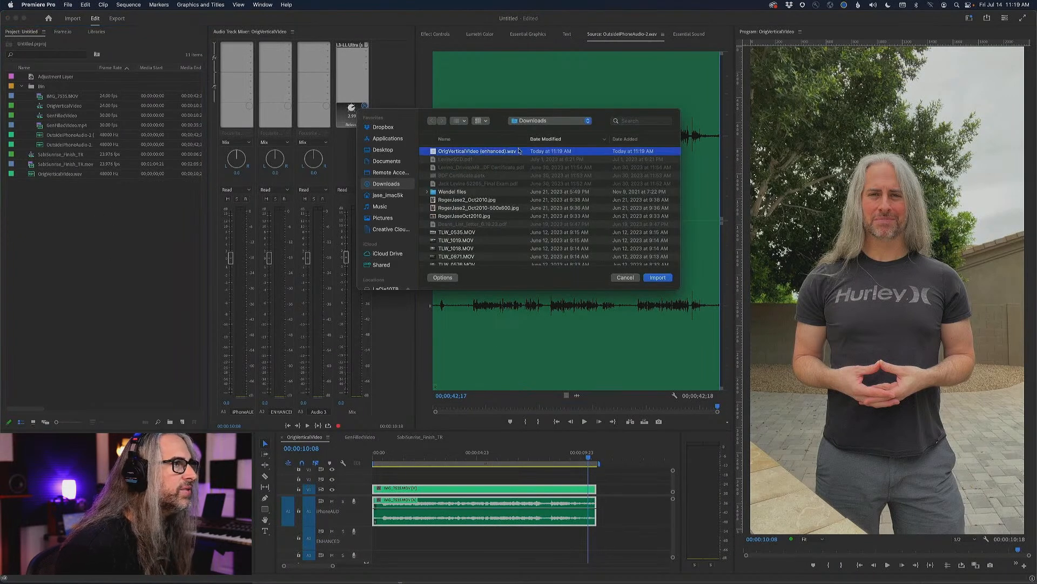
{"action": "left_click", "coordinate": [657, 277]}
{"action": "left_click_drag", "start_coordinate": [30, 176], "coordinate": [370, 538]}
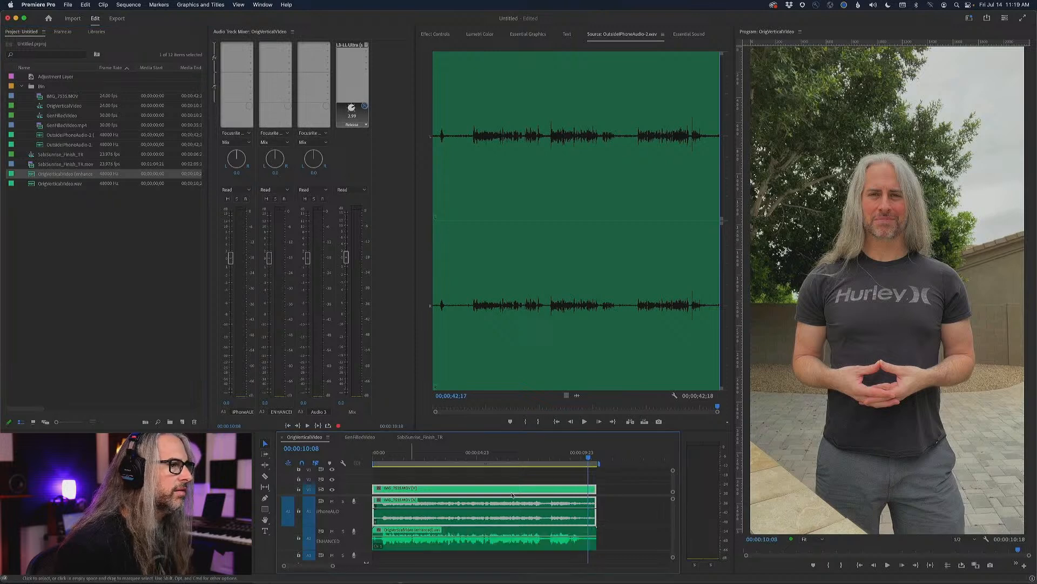
Step: Mute the ENHANCED track and play the sequence from near its start to hear the original iPhone audio
{"action": "left_click", "coordinate": [376, 457]}
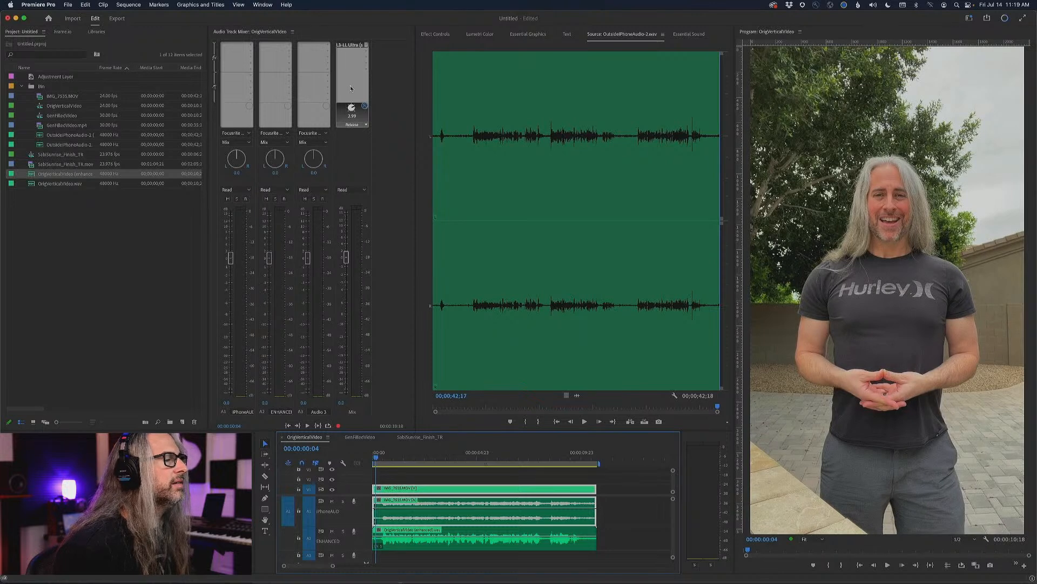
{"action": "left_click", "coordinate": [331, 531]}
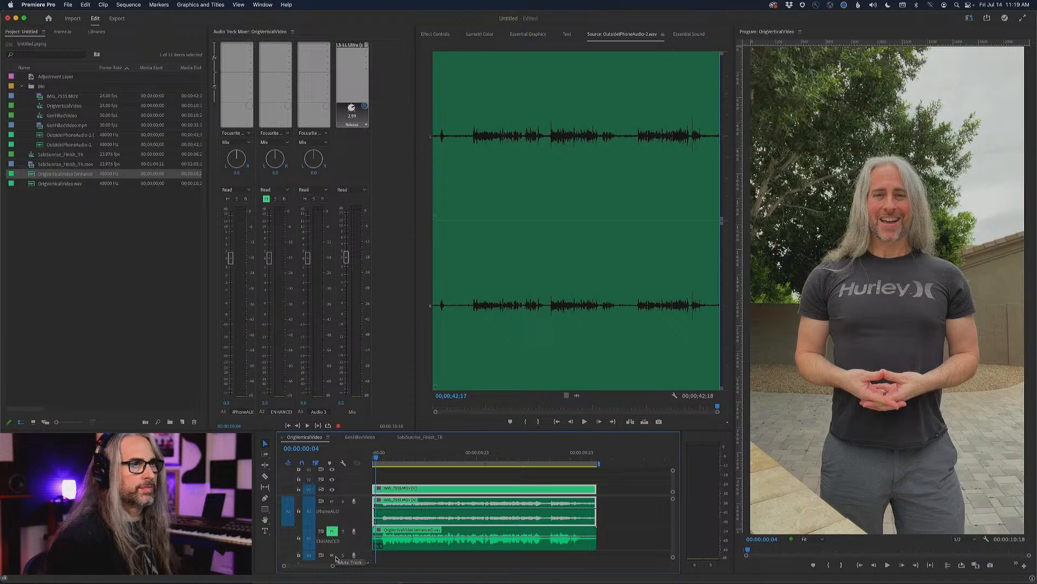
{"action": "key", "text": "space"}
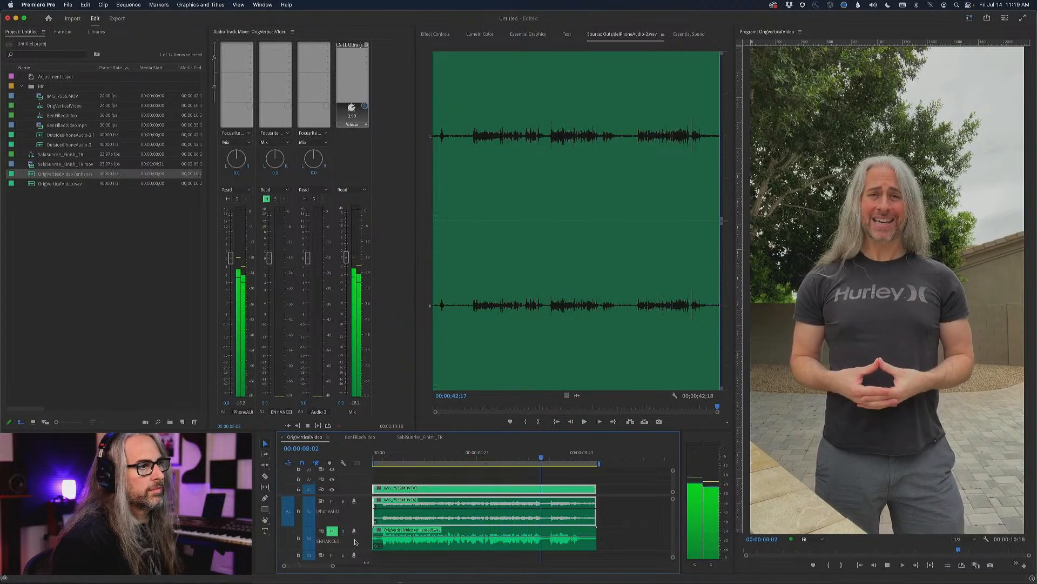
{"action": "key", "text": "space"}
Step: Mute the iPhone audio track, unmute the ENHANCED track, and play the enhanced speech from the sequence start
{"action": "left_click", "coordinate": [332, 501]}
{"action": "left_click", "coordinate": [332, 531]}
{"action": "left_click_drag", "start_coordinate": [390, 456], "coordinate": [356, 457]}
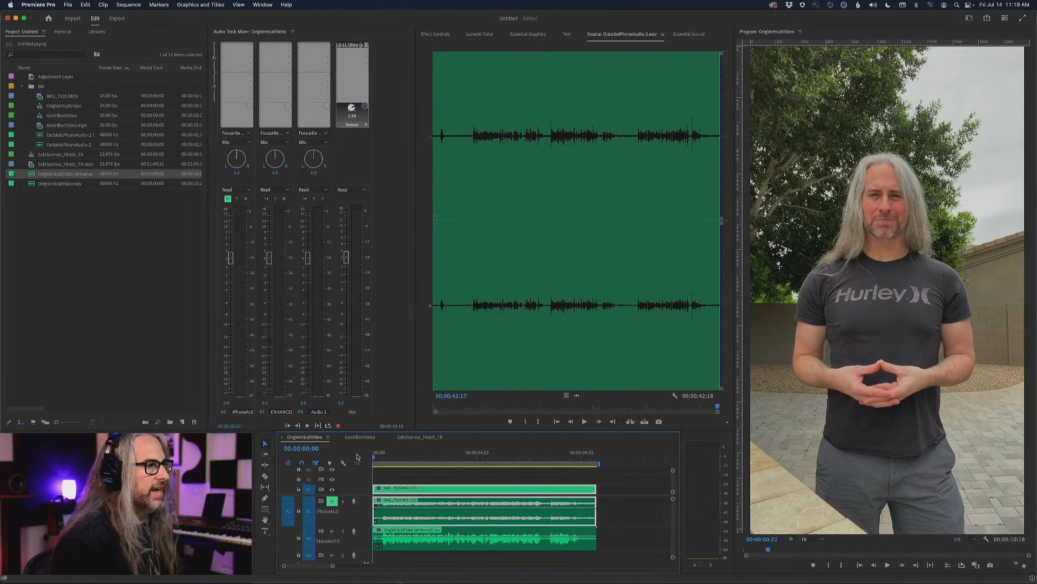
{"action": "key", "text": "space"}
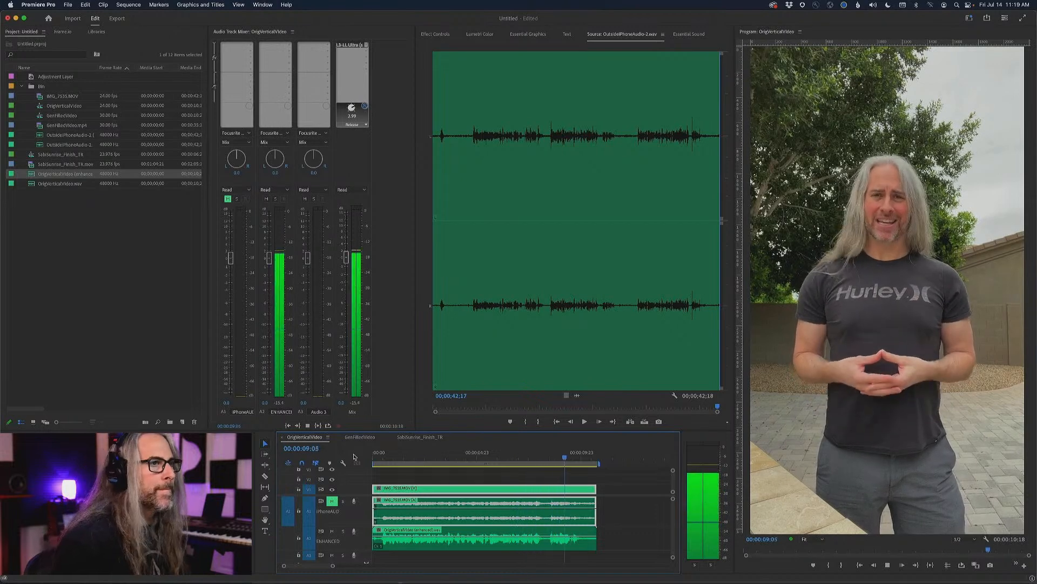
{"action": "key", "text": "space"}
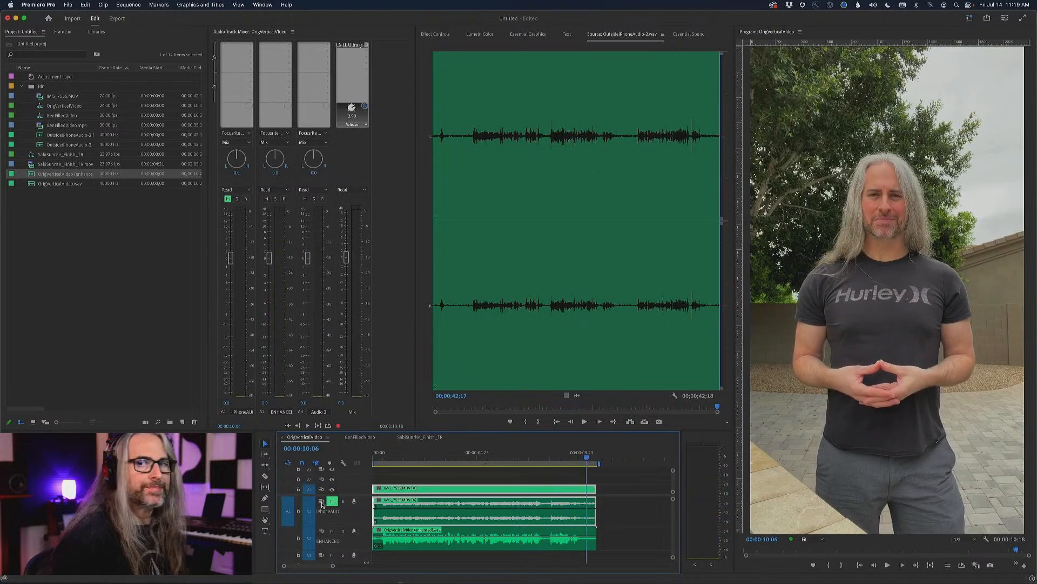
Step: Swap the mutes back to the original iPhone audio and play the opening seconds of the sequence again
{"action": "left_click", "coordinate": [332, 501]}
{"action": "left_click", "coordinate": [332, 531]}
{"action": "key", "text": "Home"}
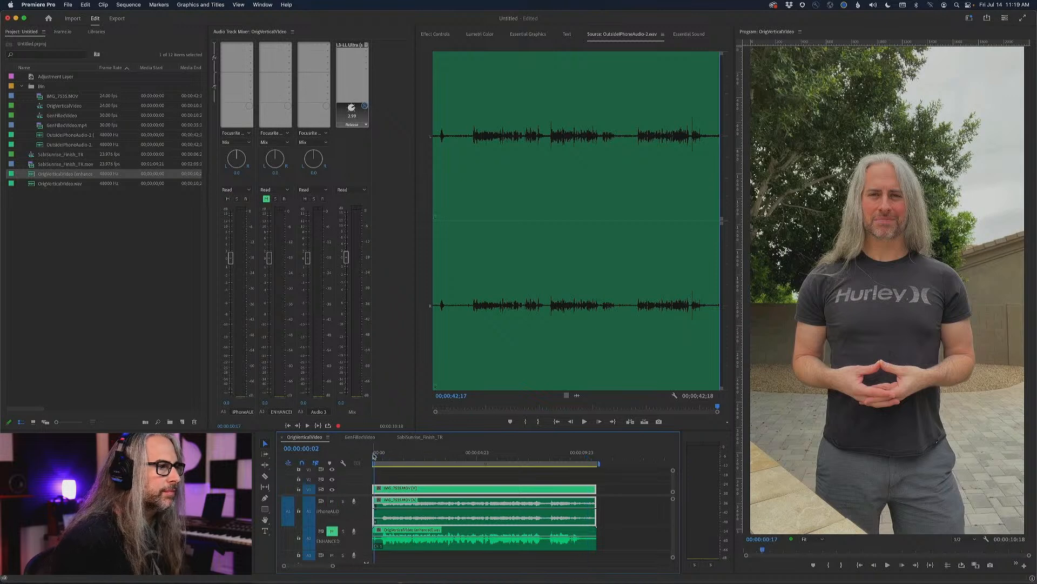
{"action": "key", "text": "space"}
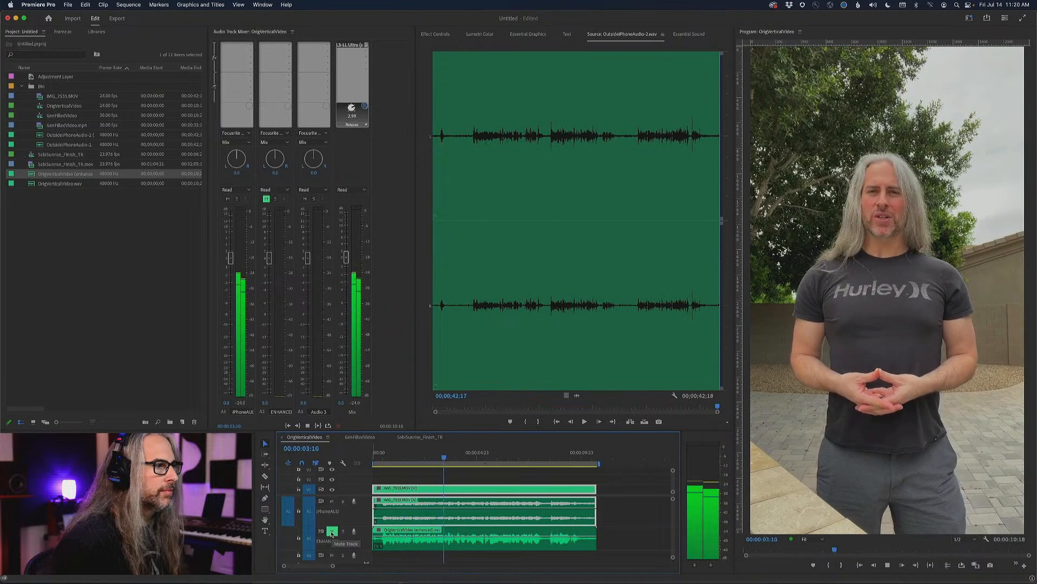
{"action": "key", "text": "space"}
Step: Unmute the ENHANCED track, mute the iPhone track, and continue playback to compare the enhanced audio
{"action": "left_click", "coordinate": [332, 530]}
{"action": "left_click", "coordinate": [332, 502]}
{"action": "key", "text": "space"}
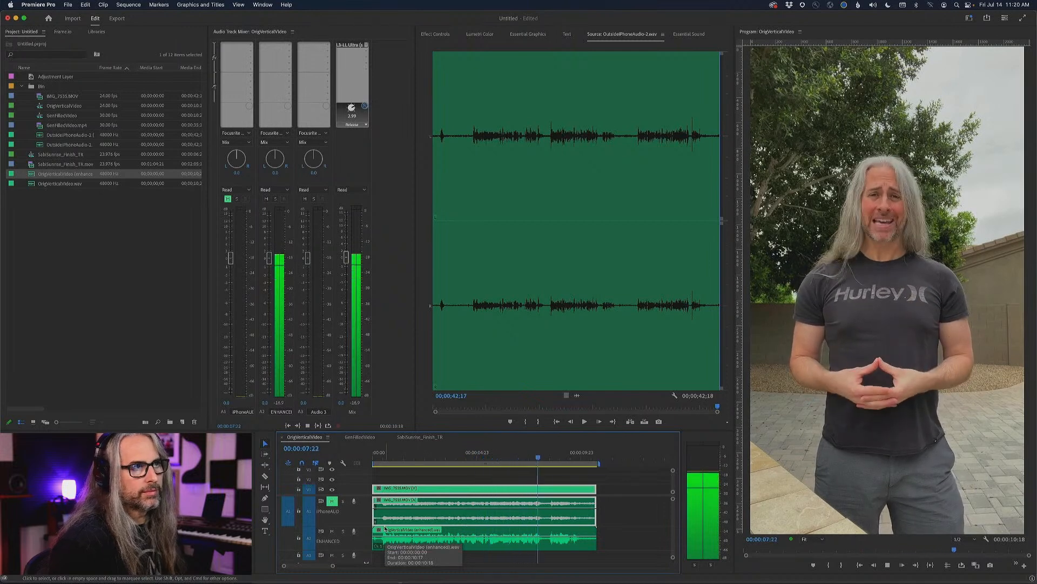
{"action": "key", "text": "space"}
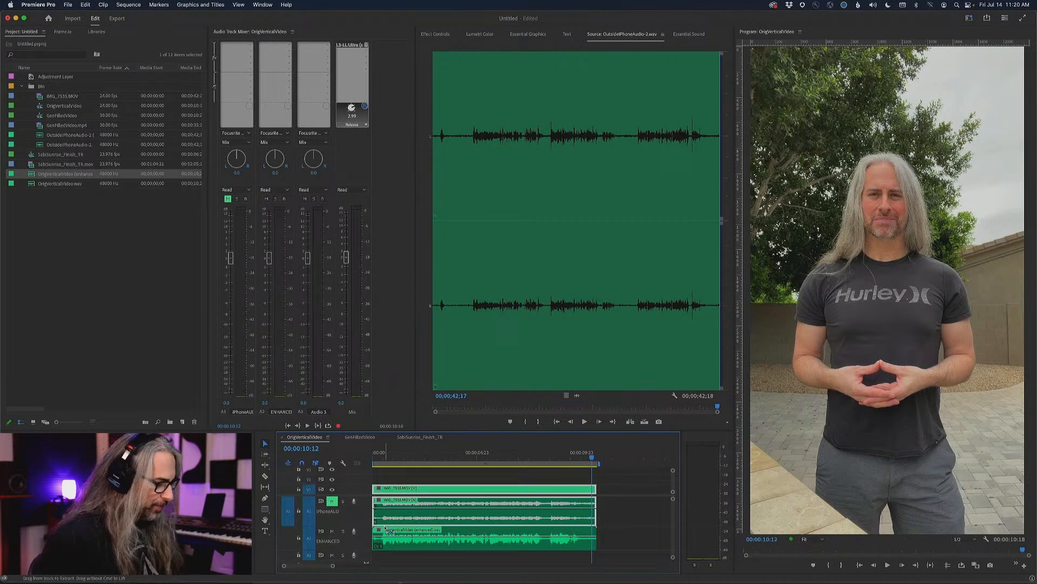
Step: Revisit the Enhance Speech result in Chrome, and replay the enhanced track in Premiere Pro from near the sequence start
{"action": "key", "text": "super+Tab"}
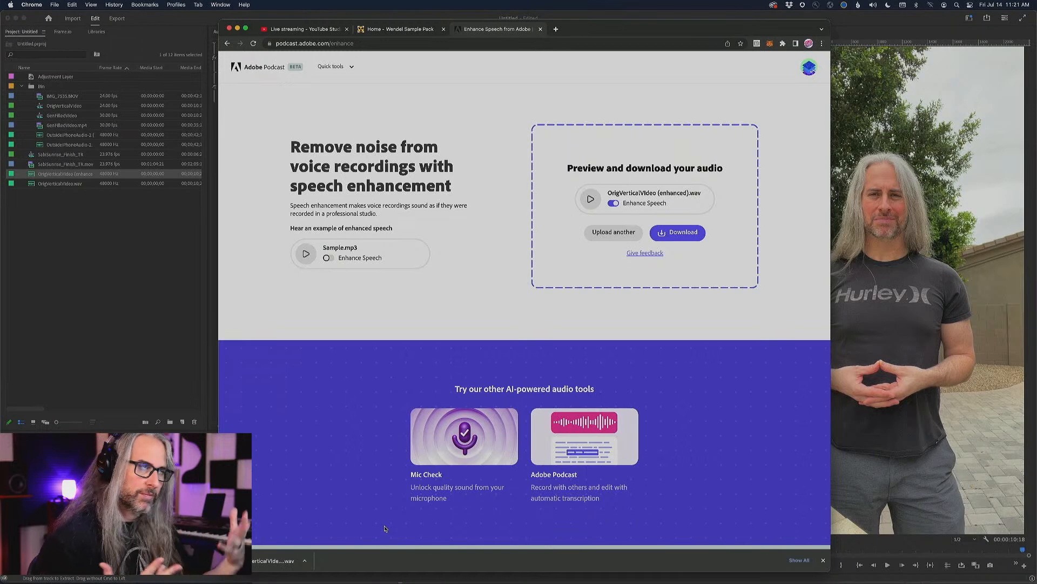
{"action": "left_click", "coordinate": [852, 368]}
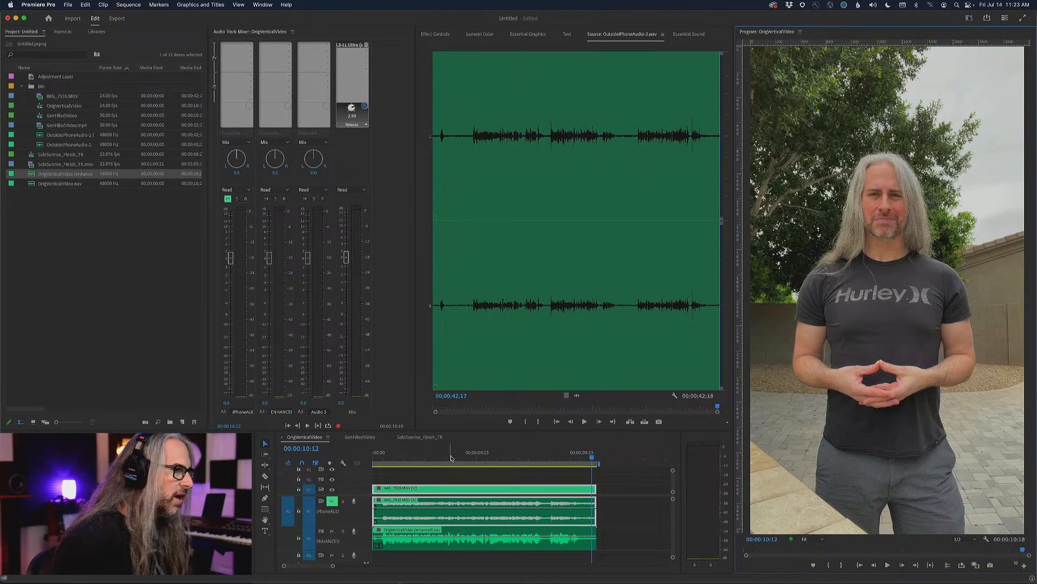
{"action": "left_click_drag", "start_coordinate": [451, 458], "coordinate": [407, 456]}
{"action": "key", "text": "space"}
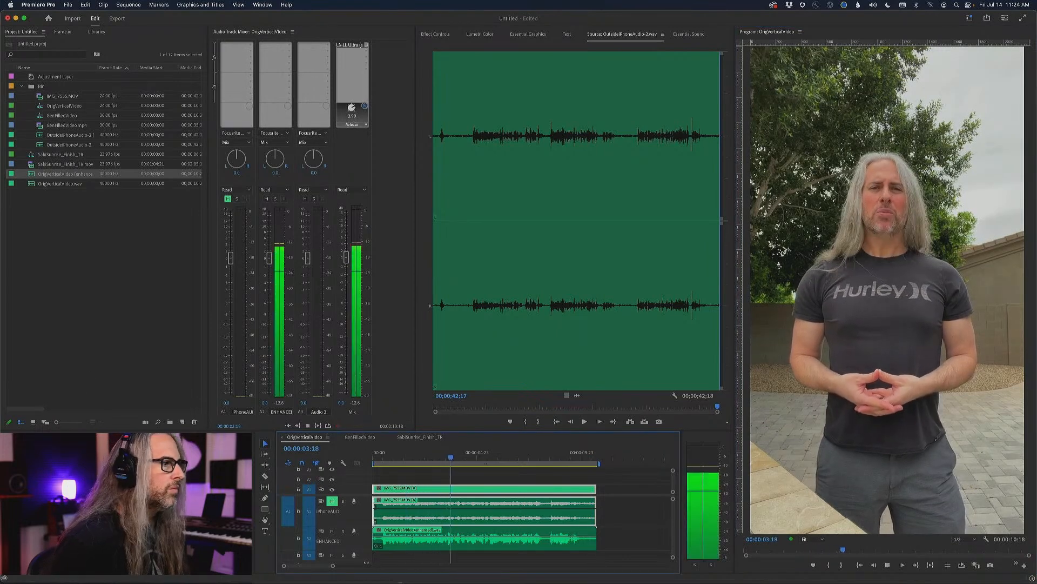
{"action": "key", "text": "space"}
Step: Unmute the iPhone audio track, pull its volume fully down, and raise it during playback to about -11 dB under the enhanced track
{"action": "left_click", "coordinate": [332, 501]}
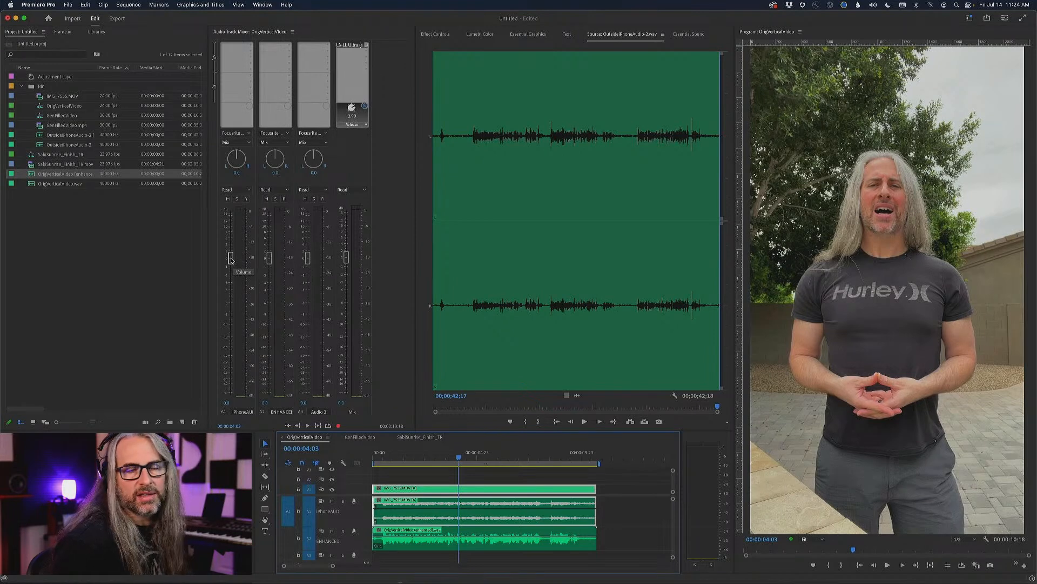
{"action": "left_click_drag", "start_coordinate": [231, 259], "coordinate": [231, 391]}
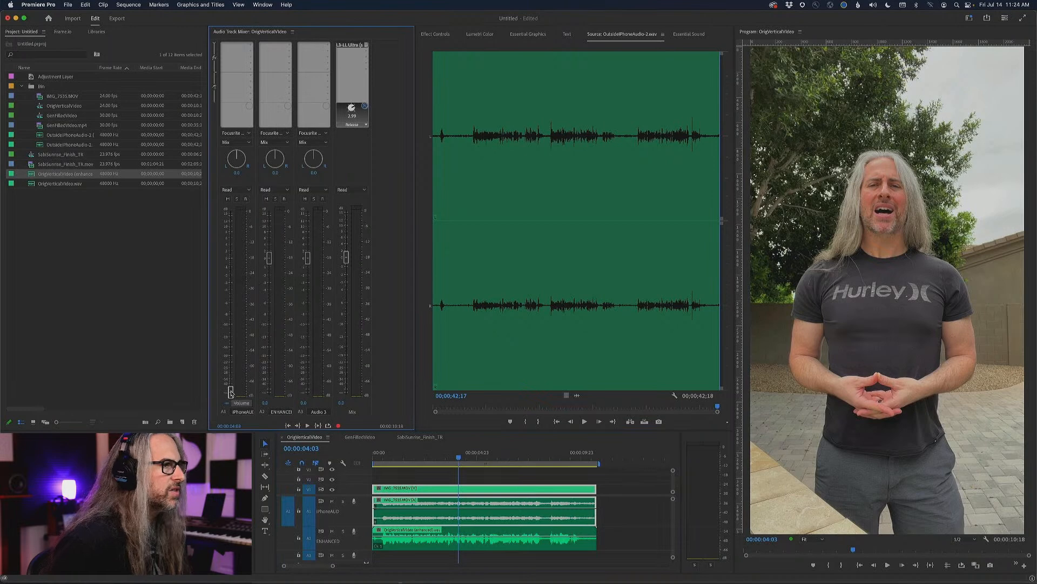
{"action": "key", "text": "space"}
{"action": "left_click_drag", "start_coordinate": [230, 391], "coordinate": [239, 334]}
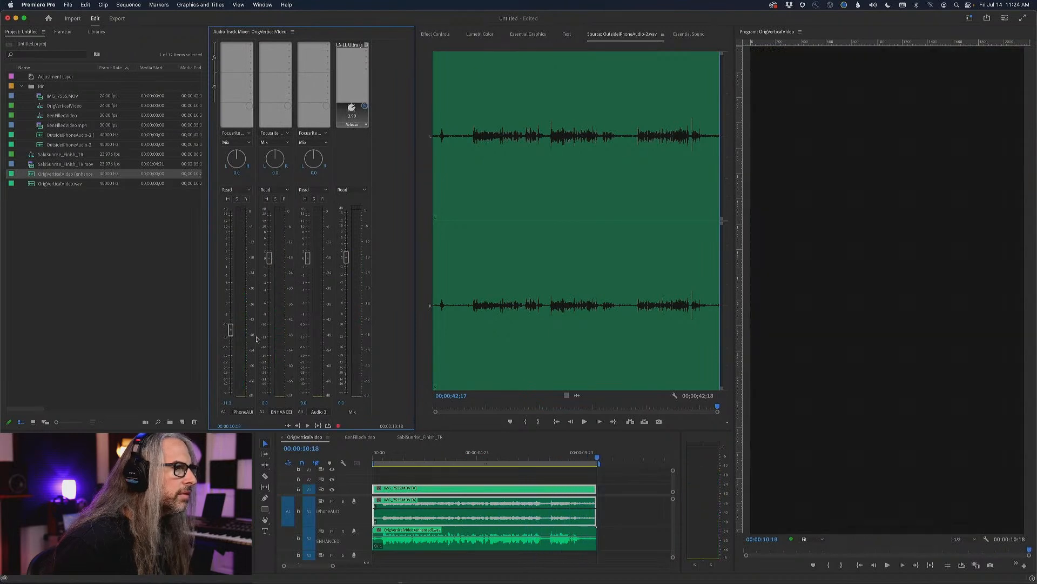
Step: Replay the sequence from its start and lower the iPhone audio track to about -13 dB during playback
{"action": "left_click_drag", "start_coordinate": [412, 460], "coordinate": [348, 459]}
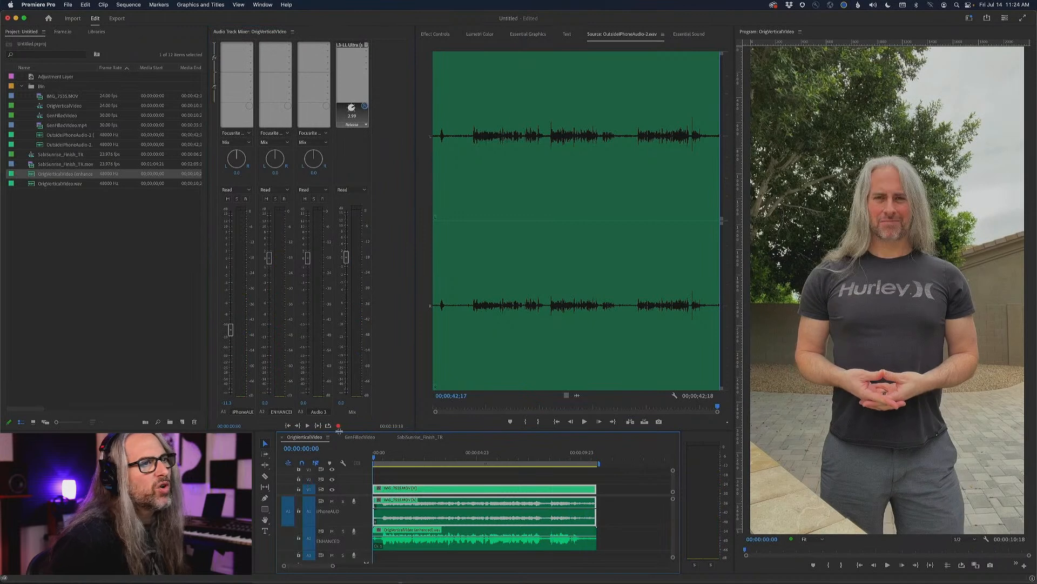
{"action": "key", "text": "space"}
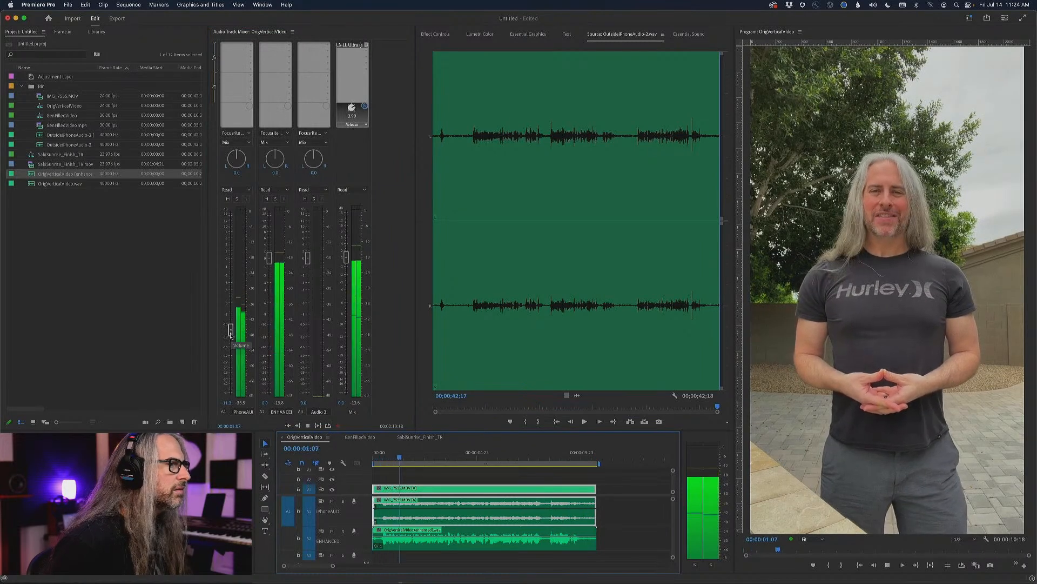
{"action": "left_click_drag", "start_coordinate": [230, 331], "coordinate": [232, 338]}
{"action": "key", "text": "space"}
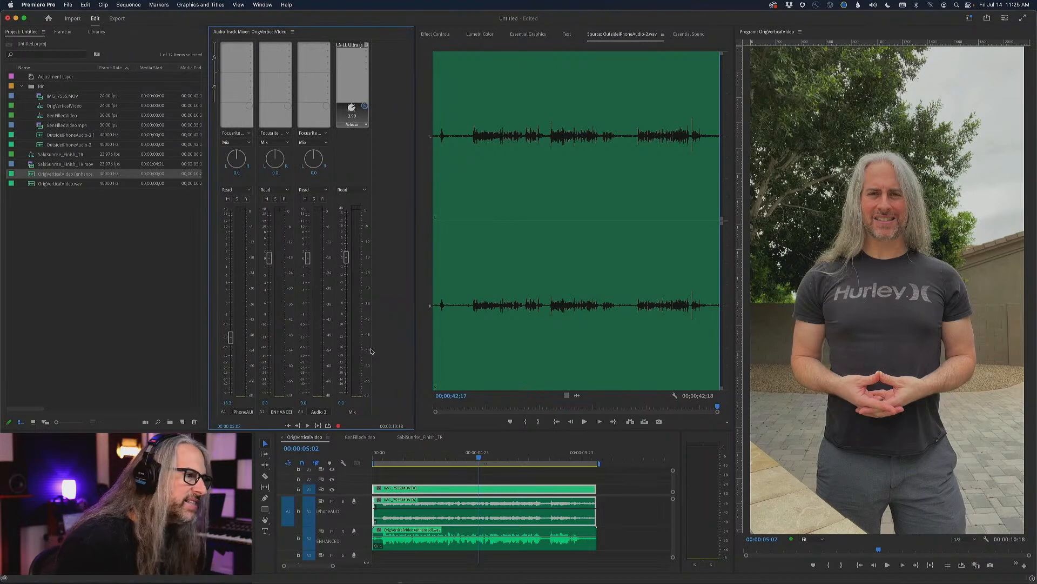
Step: Open the export settings for the OrigVerticalVideo sequence and name the output file OrigVerticalVideo_ForPSGenFill
{"action": "left_click", "coordinate": [318, 441]}
{"action": "left_click", "coordinate": [117, 20]}
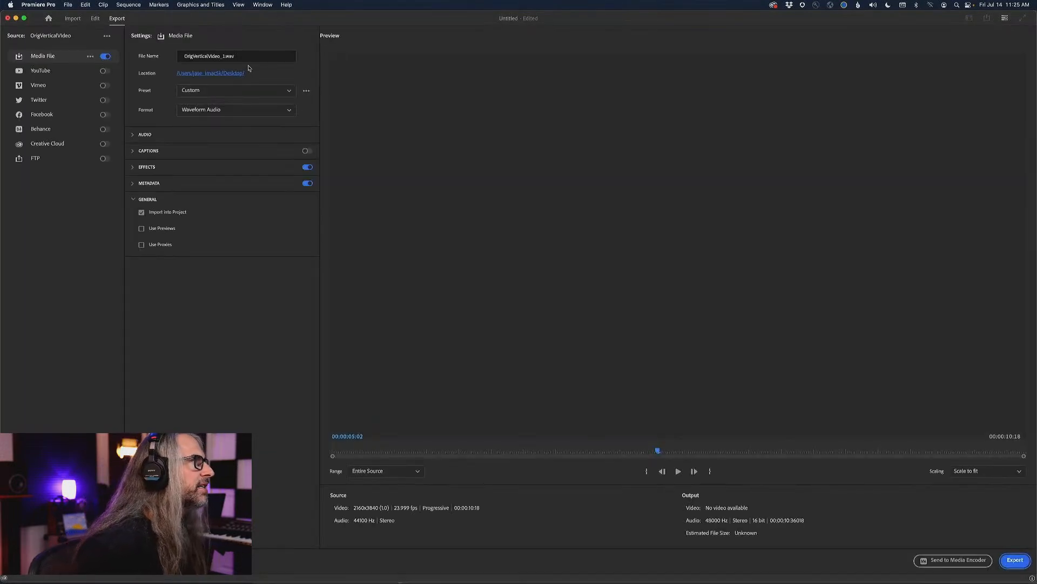
{"action": "left_click", "coordinate": [224, 56]}
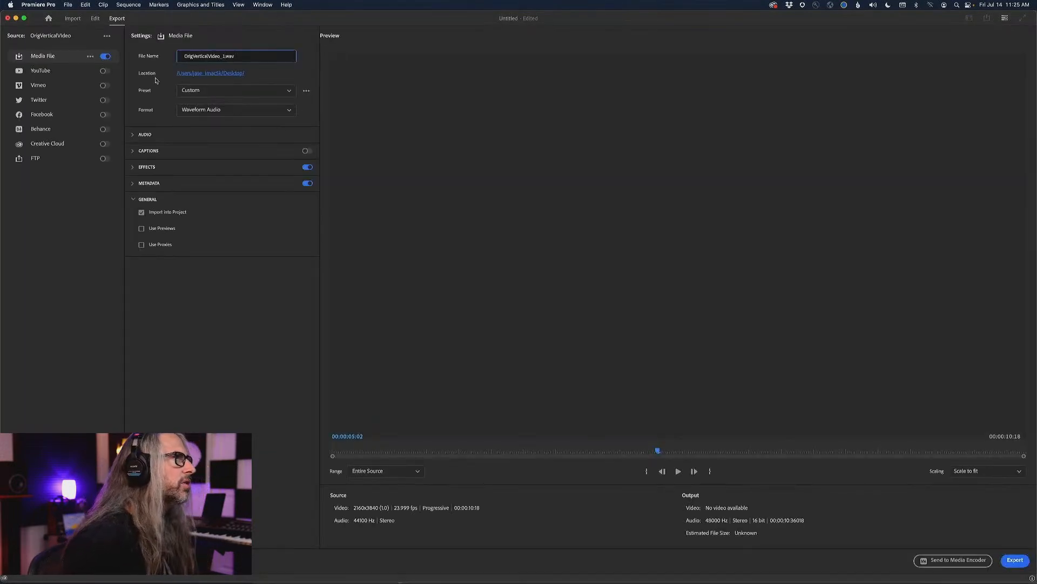
{"action": "key", "text": "Delete"}
{"action": "type", "text": "ForPS"}
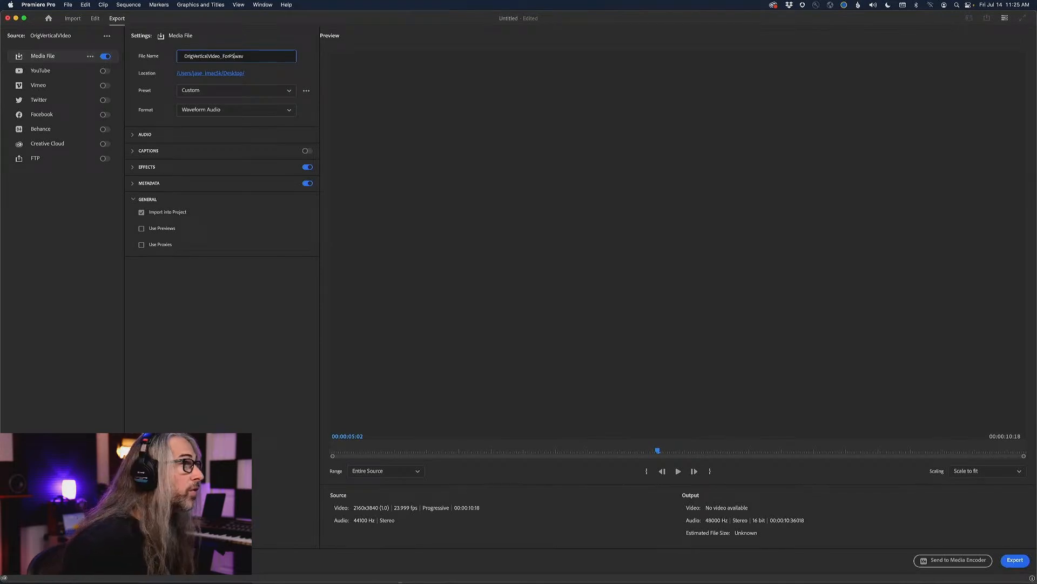
{"action": "type", "text": "GEnFill"}
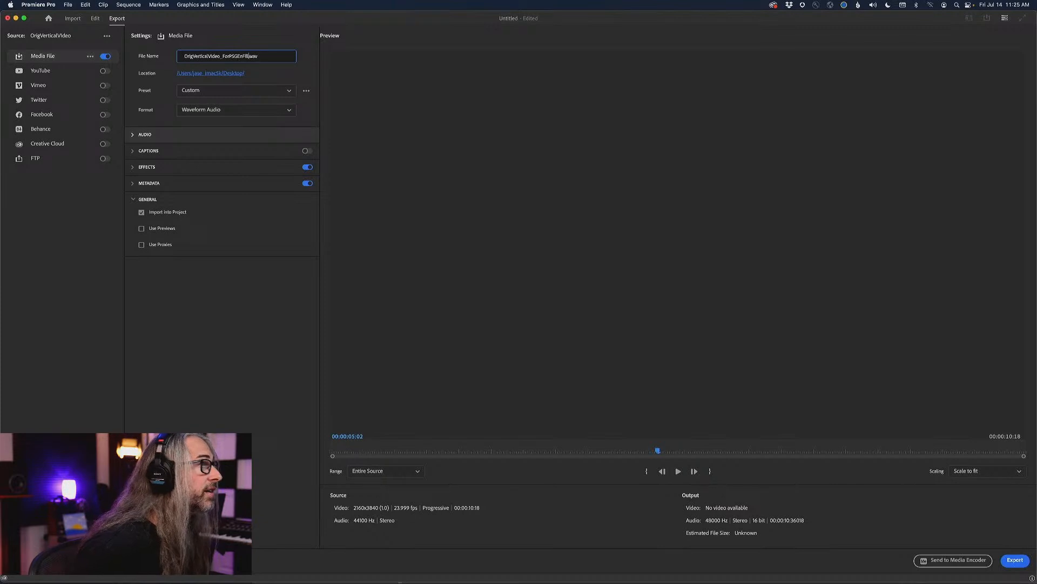
{"action": "left_click", "coordinate": [239, 56]}
{"action": "key", "text": "BackSpace"}
{"action": "type", "text": "e"}
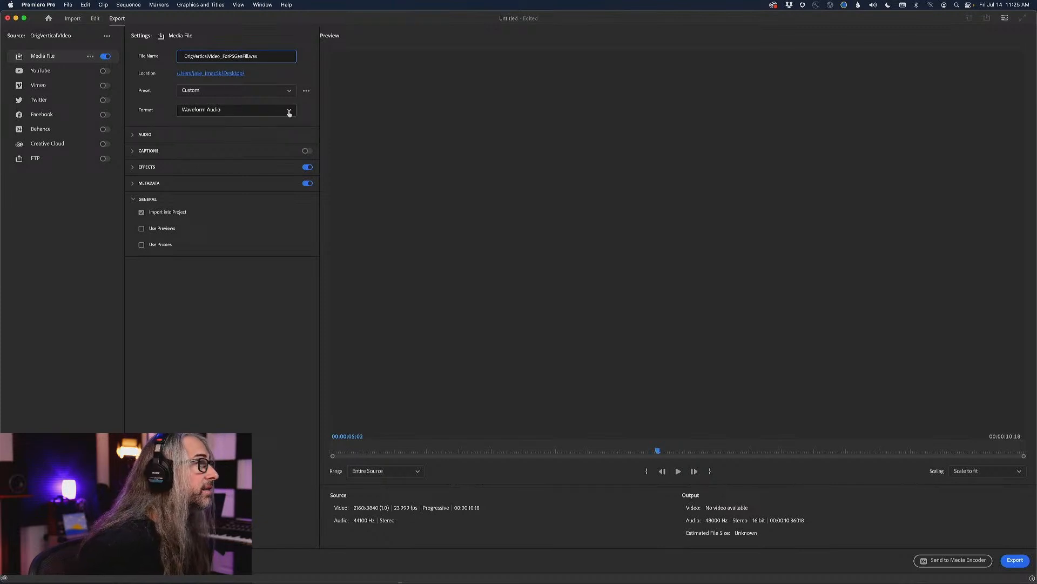
Step: Set the export format to H.264
{"action": "left_click", "coordinate": [275, 91]}
{"action": "left_click", "coordinate": [275, 91]}
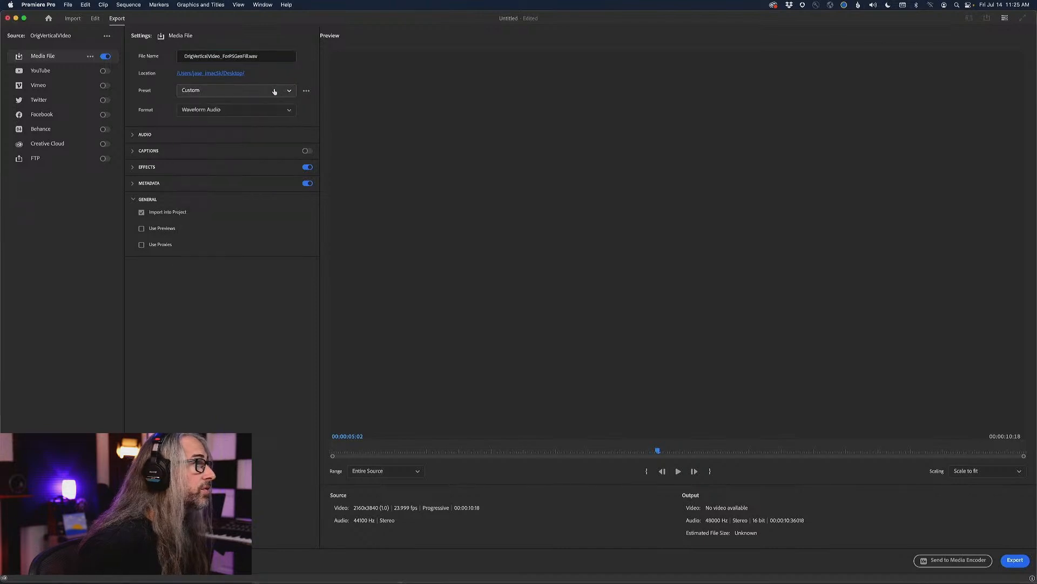
{"action": "left_click", "coordinate": [278, 108]}
{"action": "scroll", "coordinate": [242, 181], "scroll_direction": "up", "scroll_amount": 5}
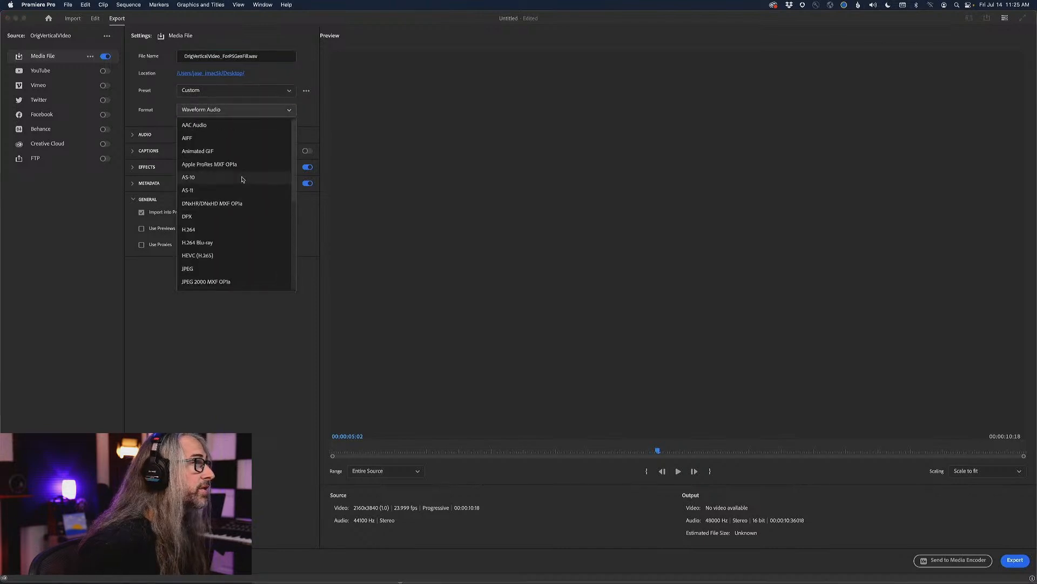
{"action": "scroll", "coordinate": [217, 227], "scroll_direction": "down", "scroll_amount": 1}
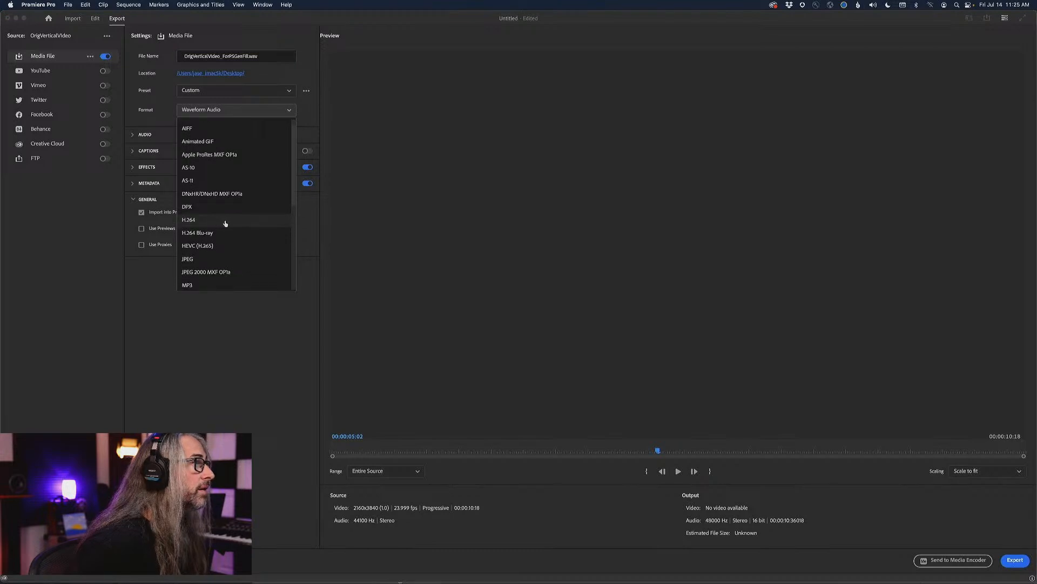
{"action": "left_click", "coordinate": [223, 220]}
Step: Find the YouTube 2160p 4K Ultra HD preset among all presets, apply it, and match the basic video settings to the source
{"action": "left_click", "coordinate": [259, 95]}
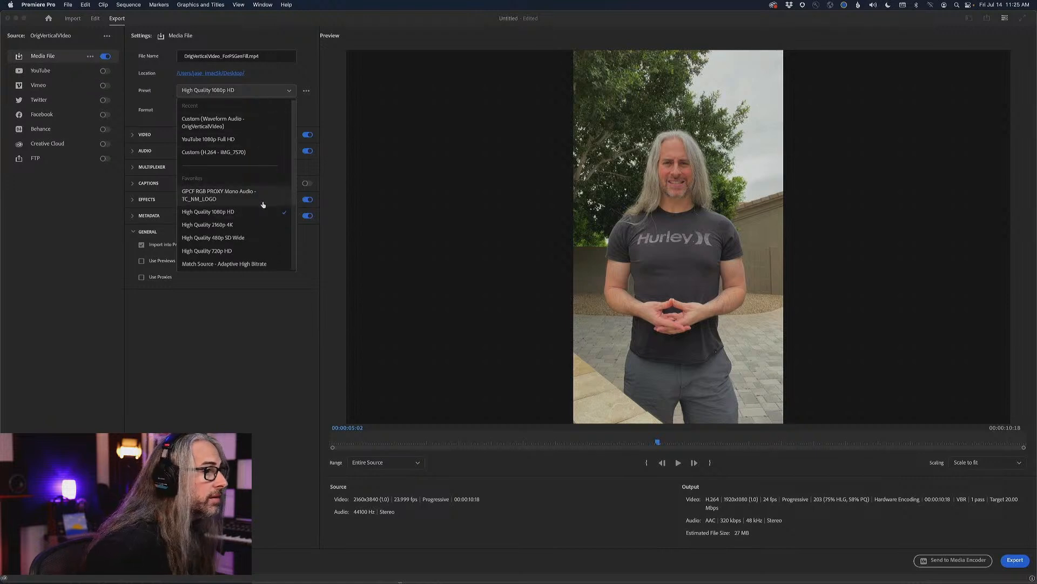
{"action": "scroll", "coordinate": [262, 230], "scroll_direction": "down", "scroll_amount": 5}
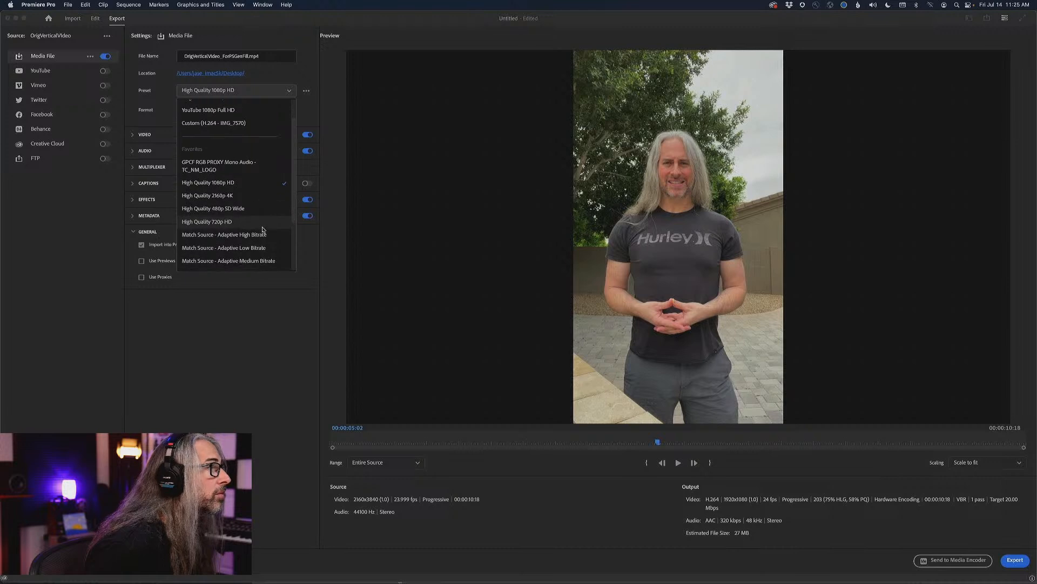
{"action": "scroll", "coordinate": [262, 229], "scroll_direction": "down", "scroll_amount": 3}
{"action": "scroll", "coordinate": [264, 230], "scroll_direction": "up", "scroll_amount": 5}
{"action": "left_click", "coordinate": [306, 93]}
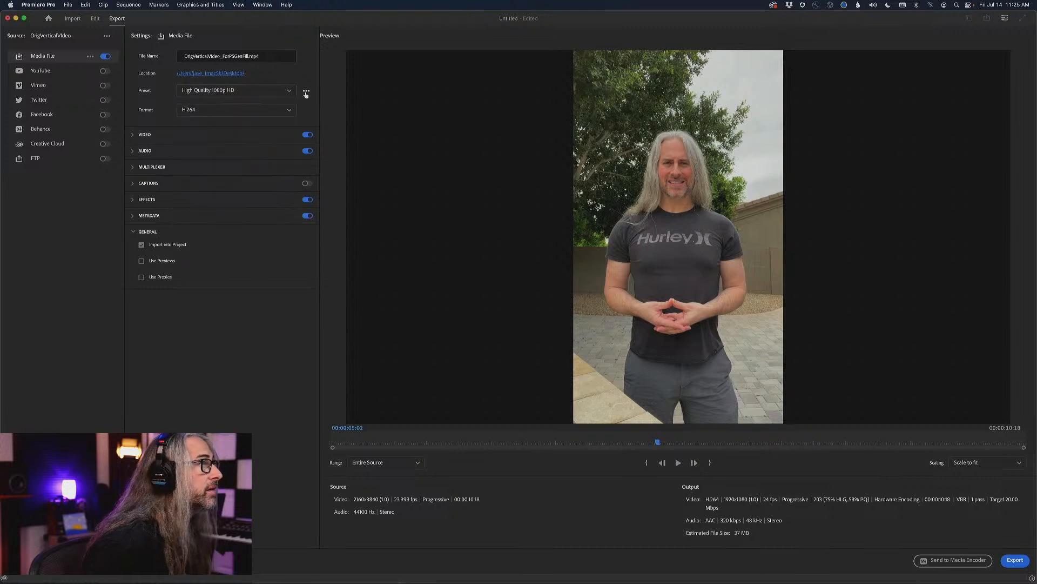
{"action": "left_click", "coordinate": [307, 92]}
{"action": "left_click", "coordinate": [285, 150]}
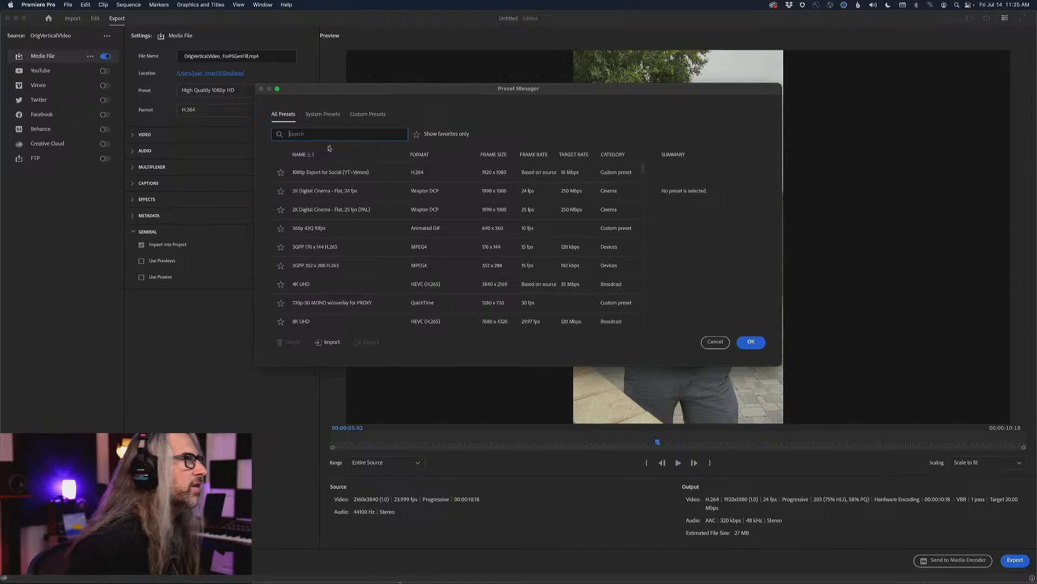
{"action": "type", "text": "youtube"}
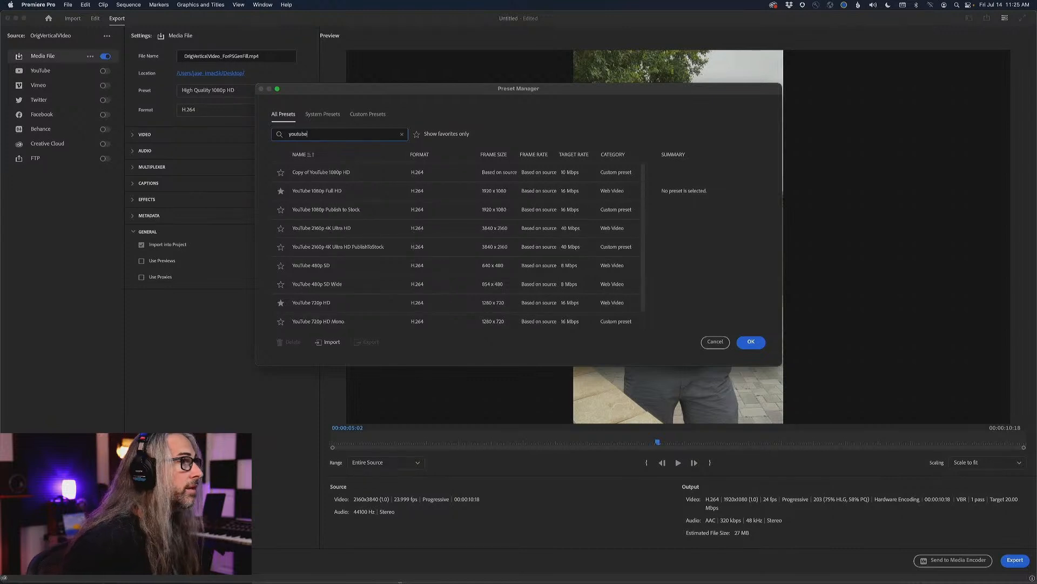
{"action": "type", "text": "l"}
{"action": "key", "text": "BackSpace"}
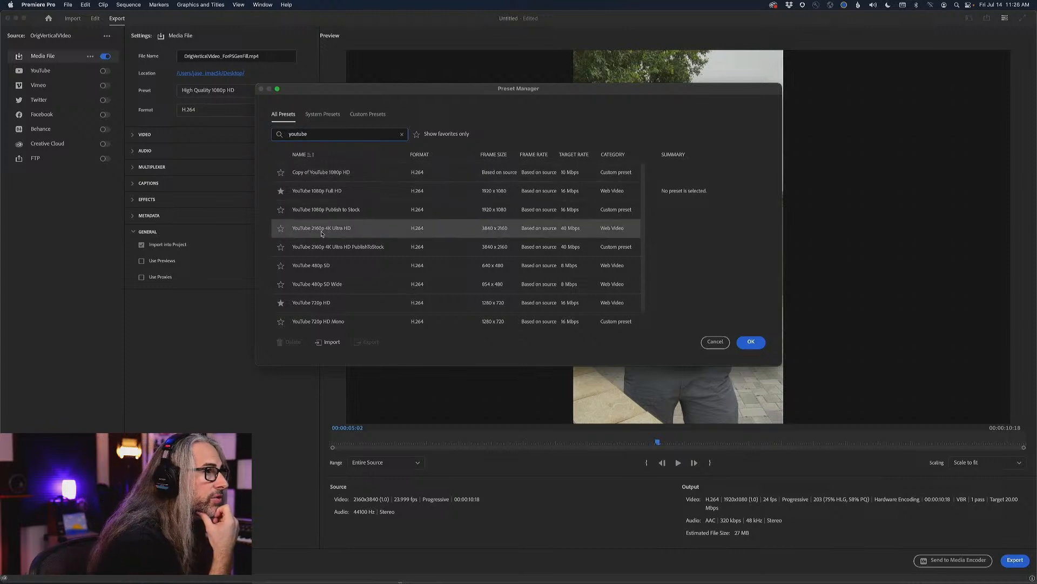
{"action": "left_click", "coordinate": [323, 232]}
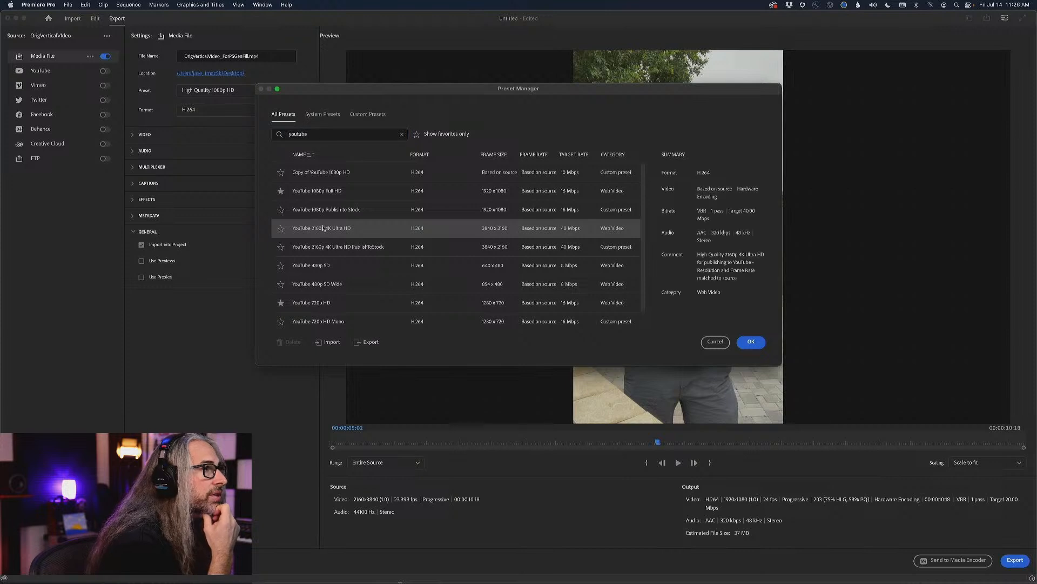
{"action": "left_click", "coordinate": [750, 342]}
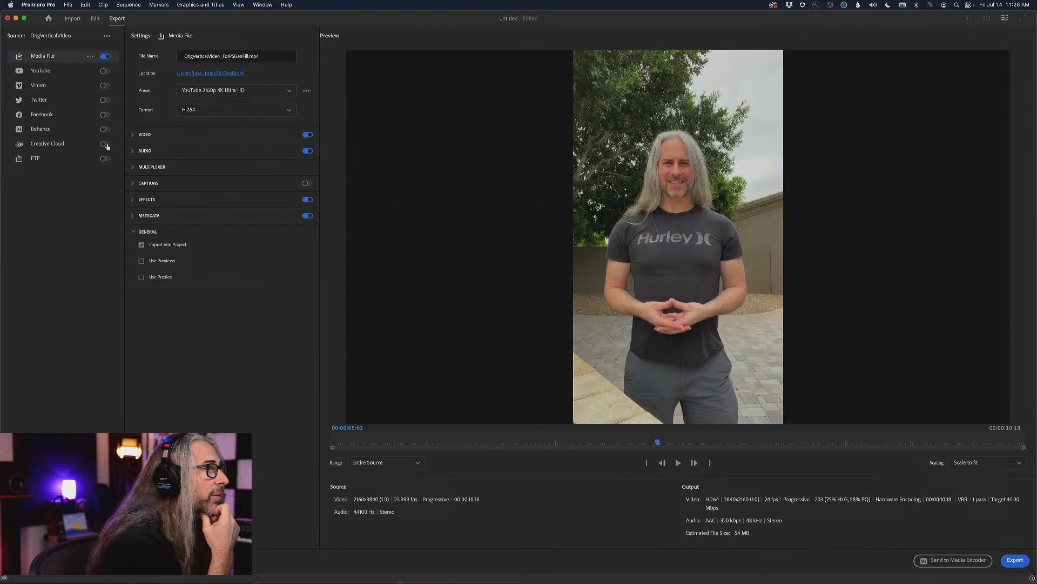
{"action": "left_click", "coordinate": [132, 134]}
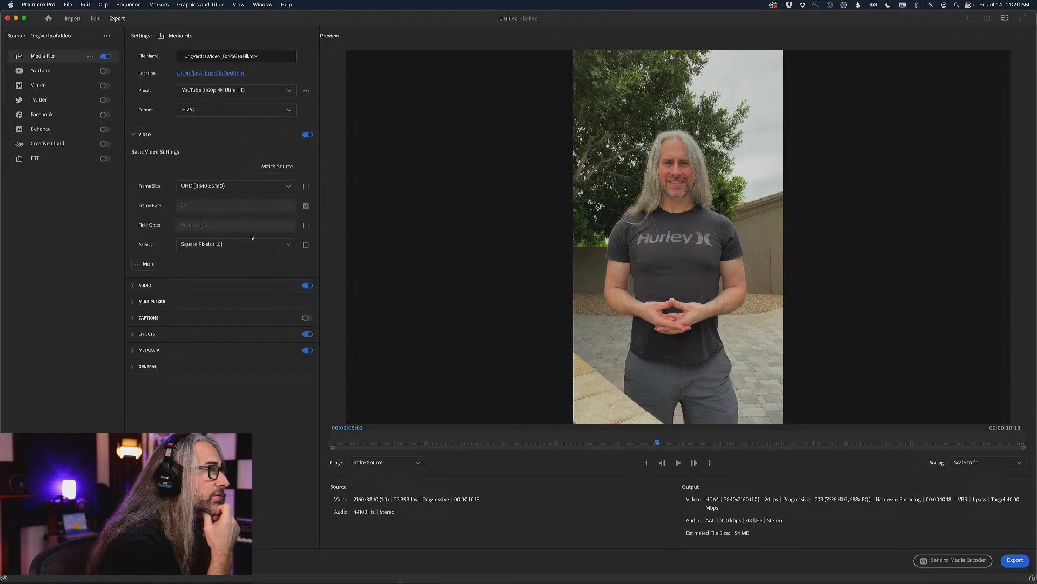
{"action": "left_click", "coordinate": [284, 168]}
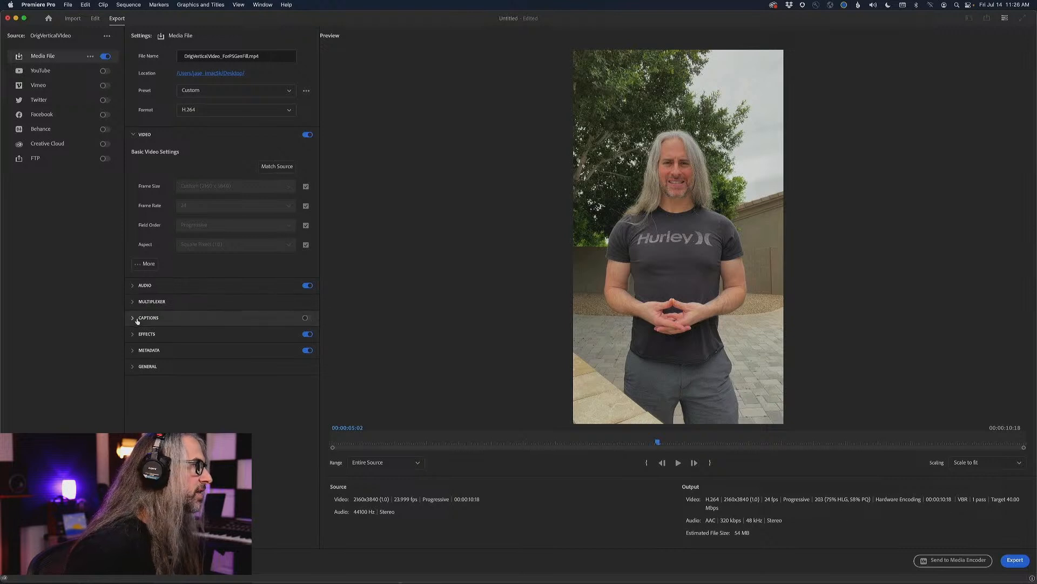
Step: Set the target bitrate to 25 Mbps in the extended video settings and export the video
{"action": "left_click", "coordinate": [137, 264]}
{"action": "left_click_drag", "start_coordinate": [316, 349], "coordinate": [319, 490]}
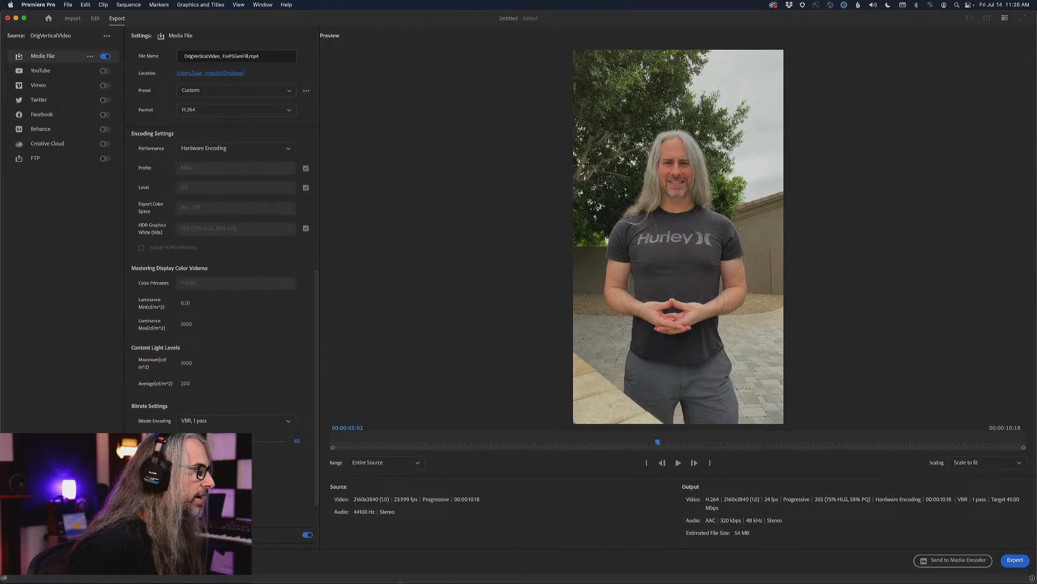
{"action": "left_click_drag", "start_coordinate": [195, 441], "coordinate": [193, 442]}
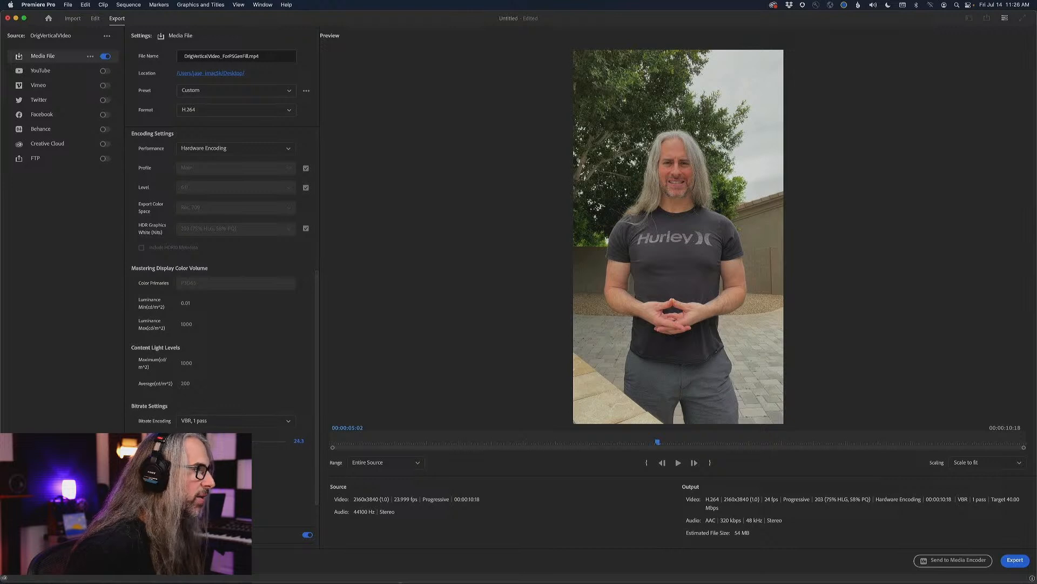
{"action": "left_click", "coordinate": [300, 441]}
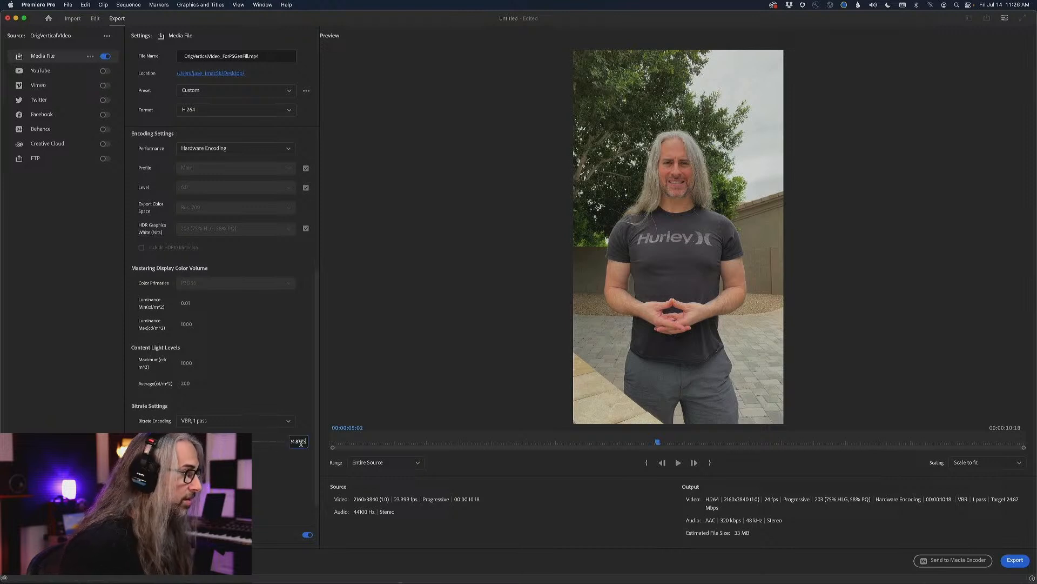
{"action": "key", "text": "BackSpace"}
{"action": "key", "text": "BackSpace"}
{"action": "key", "text": "BackSpace"}
{"action": "key", "text": "BackSpace"}
{"action": "key", "text": "BackSpace"}
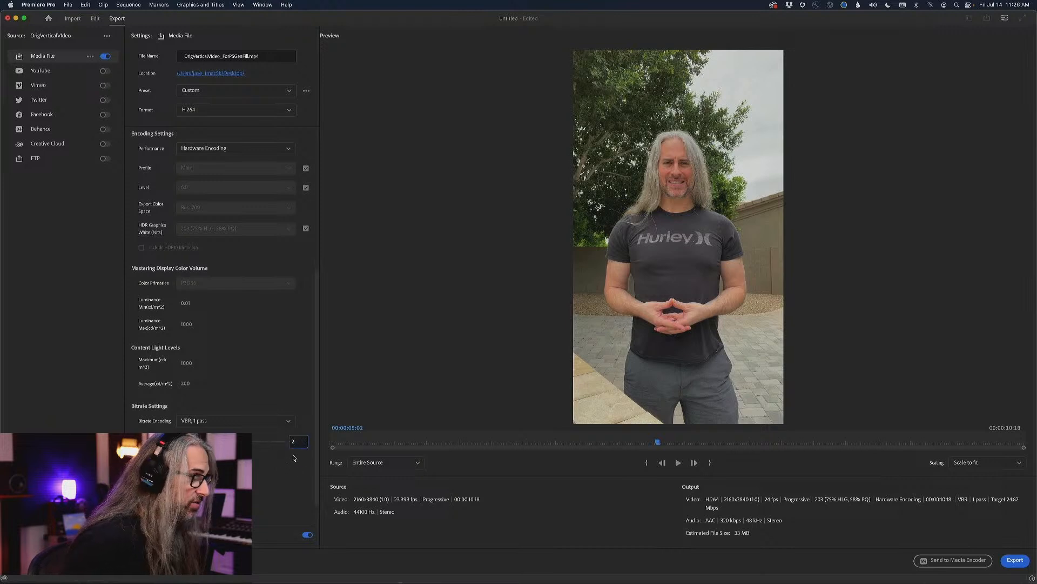
{"action": "type", "text": "25"}
{"action": "key", "text": "Return"}
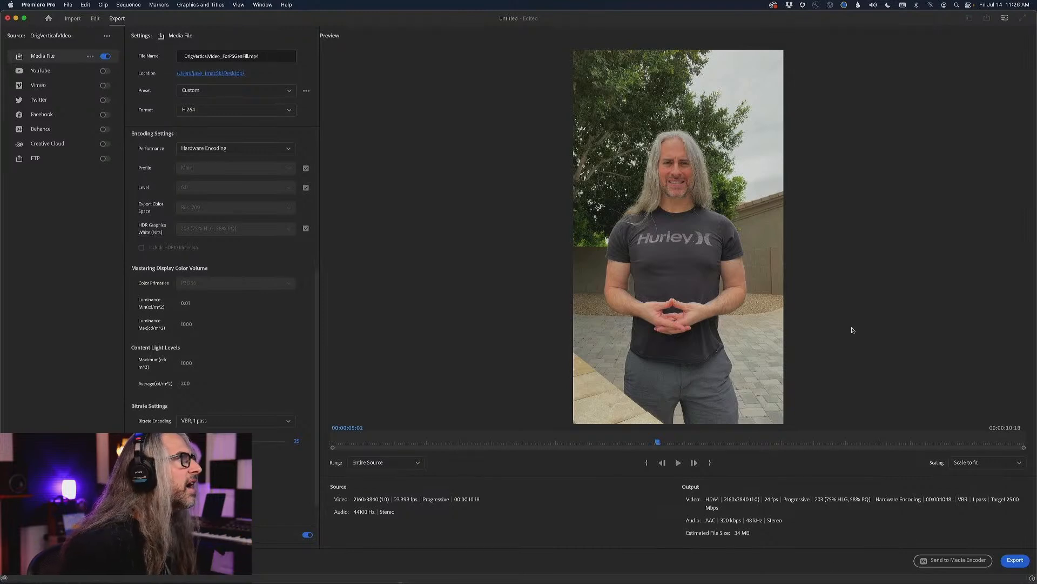
{"action": "left_click", "coordinate": [1015, 560]}
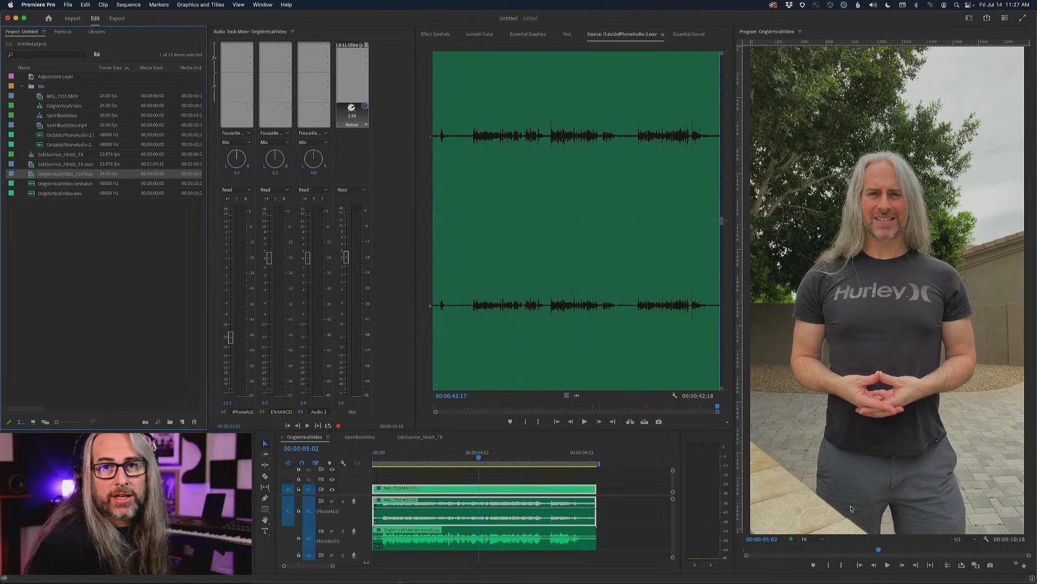
Step: Reopen the export settings for the exported clip and review its audio format, sample rate, channels and bitrate
{"action": "left_click", "coordinate": [117, 18]}
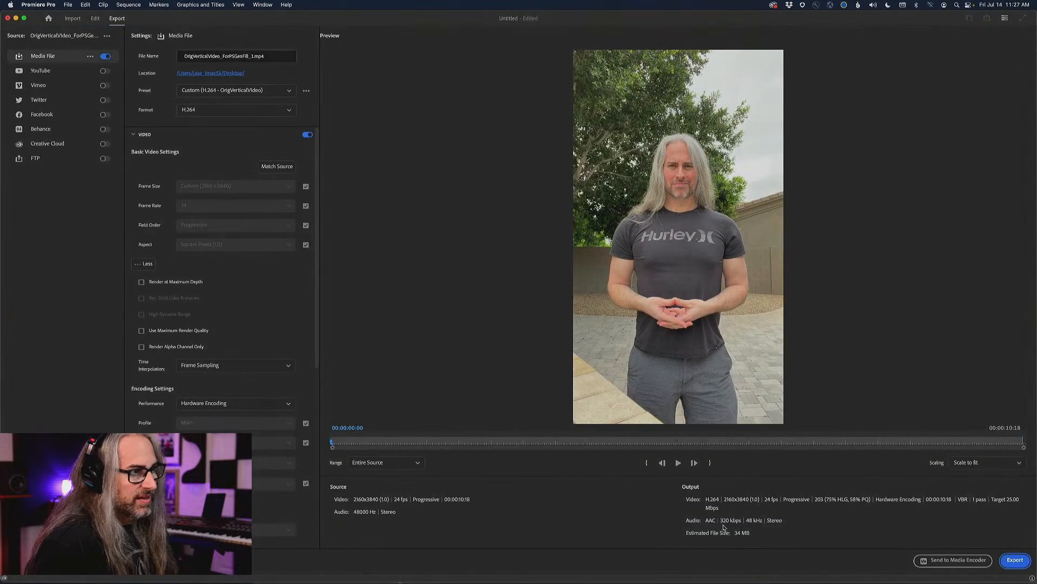
{"action": "left_click", "coordinate": [133, 135]}
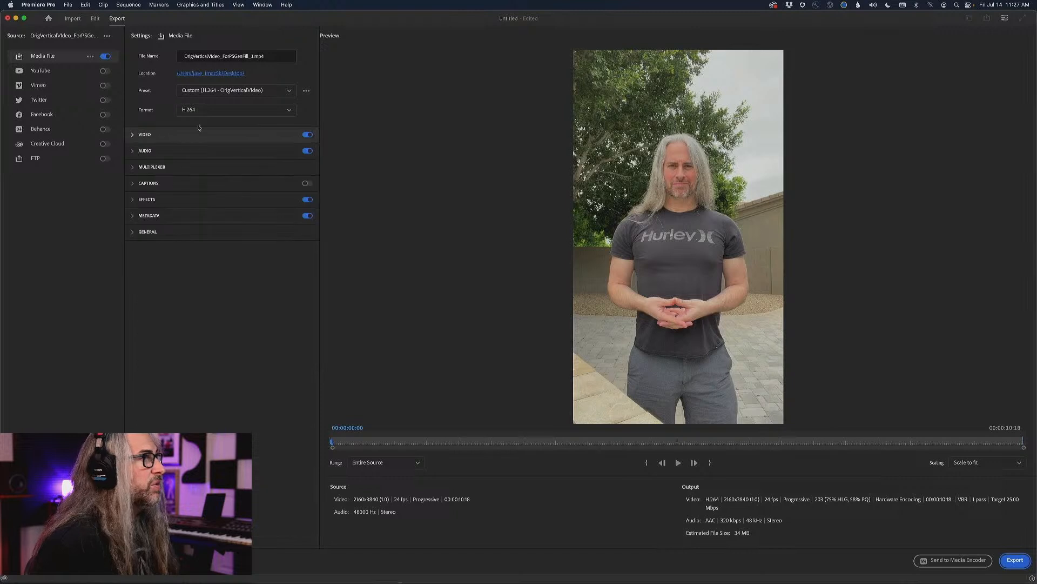
{"action": "left_click", "coordinate": [132, 151]}
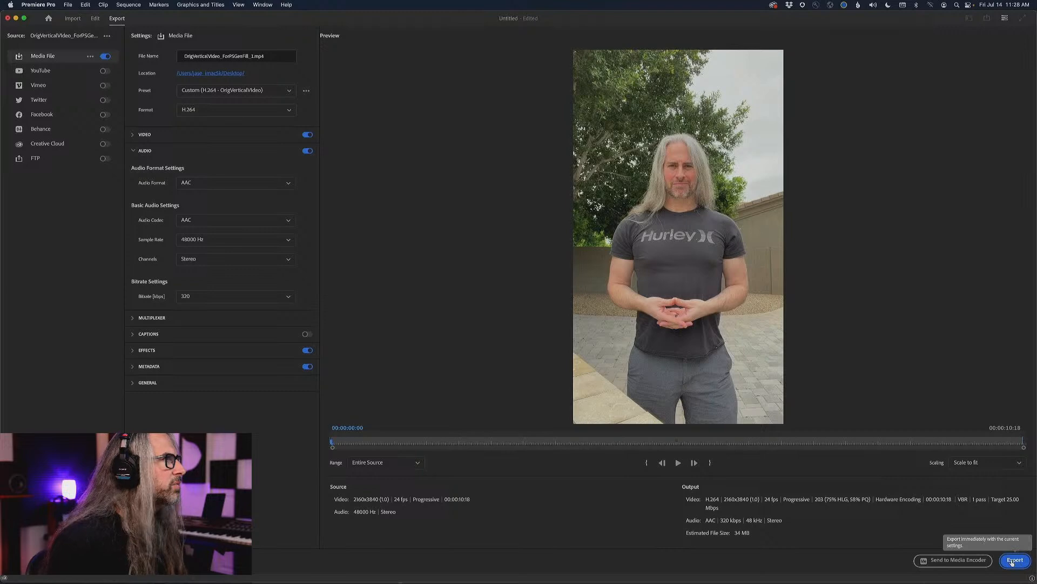
Step: Switch to Finder, preview OrigVerticalVideo_ForPSGenFill.mp4 from the Desktop folder, and close the preview
{"action": "key", "text": "super+Tab"}
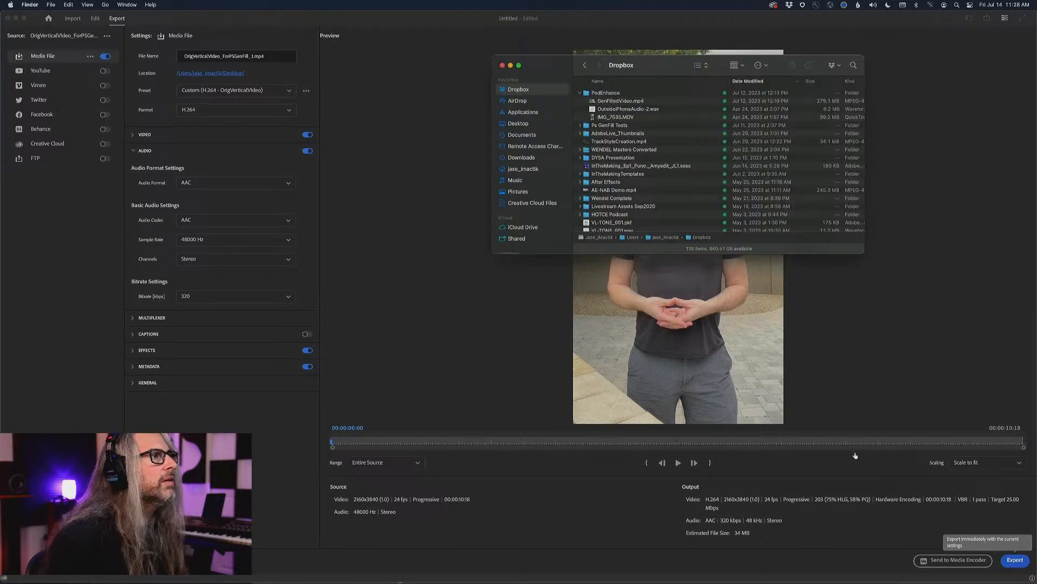
{"action": "left_click", "coordinate": [539, 127]}
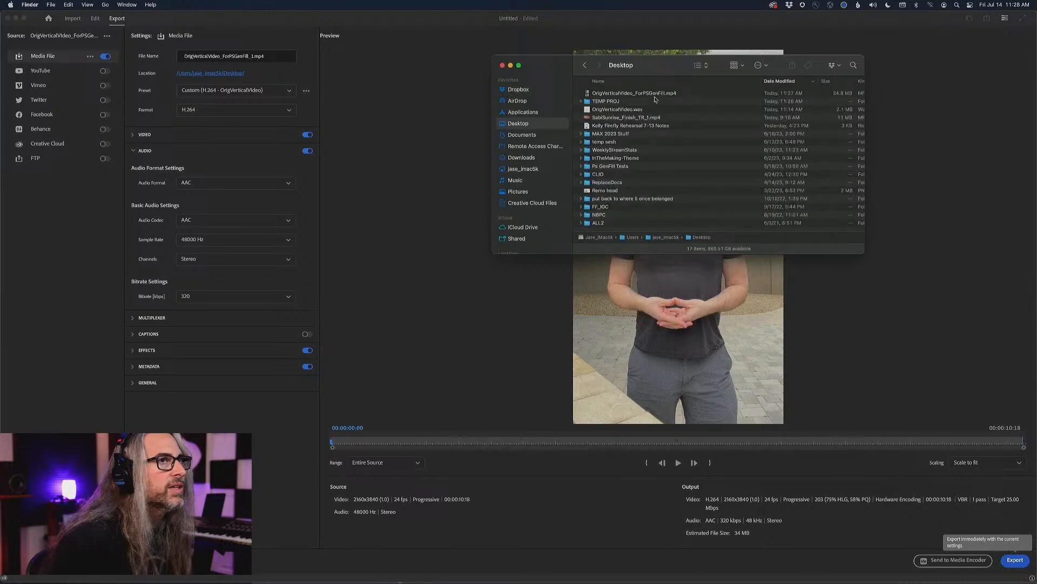
{"action": "left_click", "coordinate": [637, 95]}
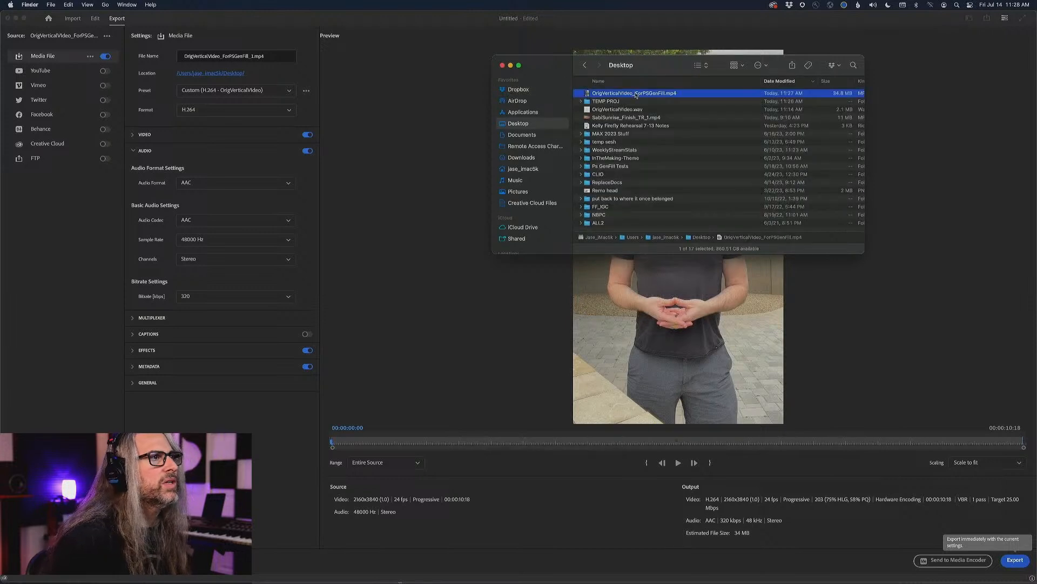
{"action": "key", "text": "space"}
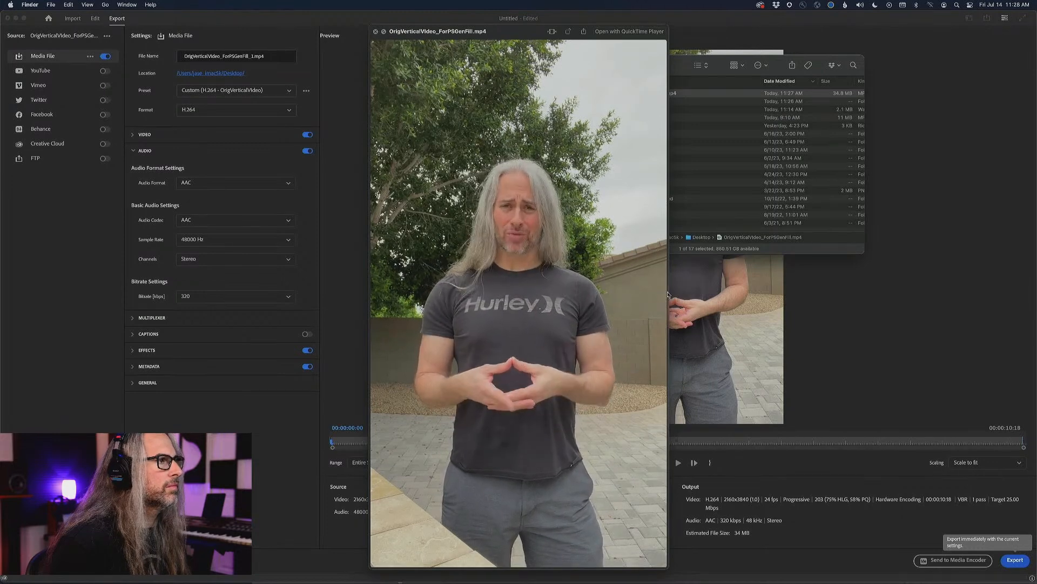
{"action": "key", "text": "space"}
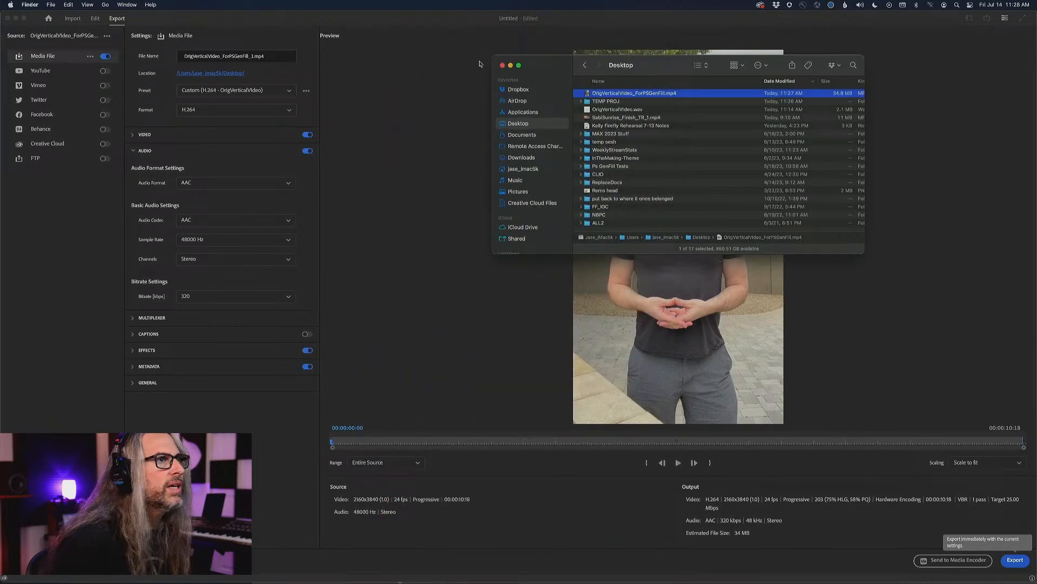
Step: Close the Finder window, return Premiere Pro to its editing workspace, and switch to Adobe Photoshop (Beta)
{"action": "left_click", "coordinate": [503, 66]}
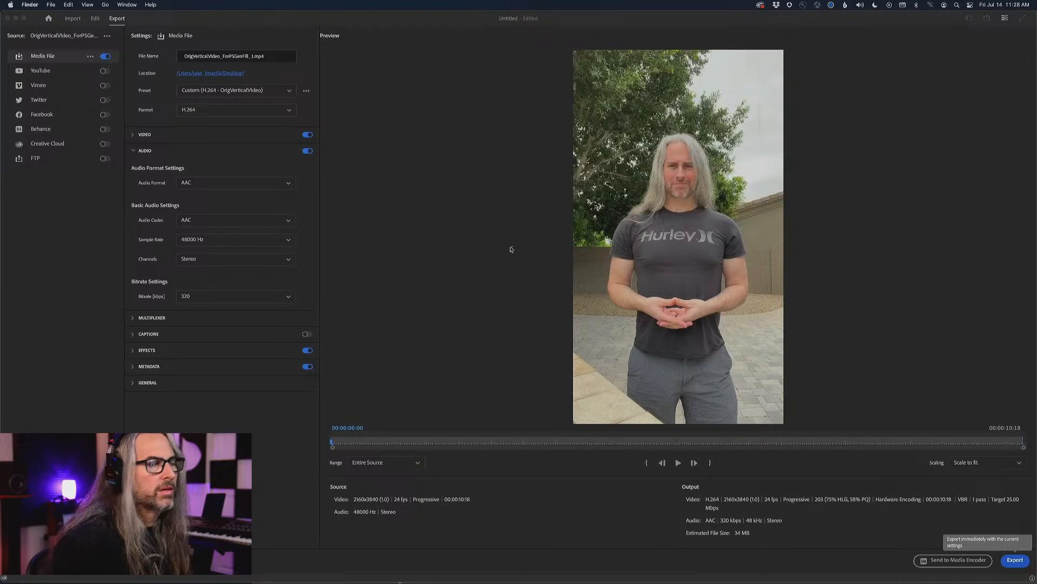
{"action": "left_click", "coordinate": [96, 19]}
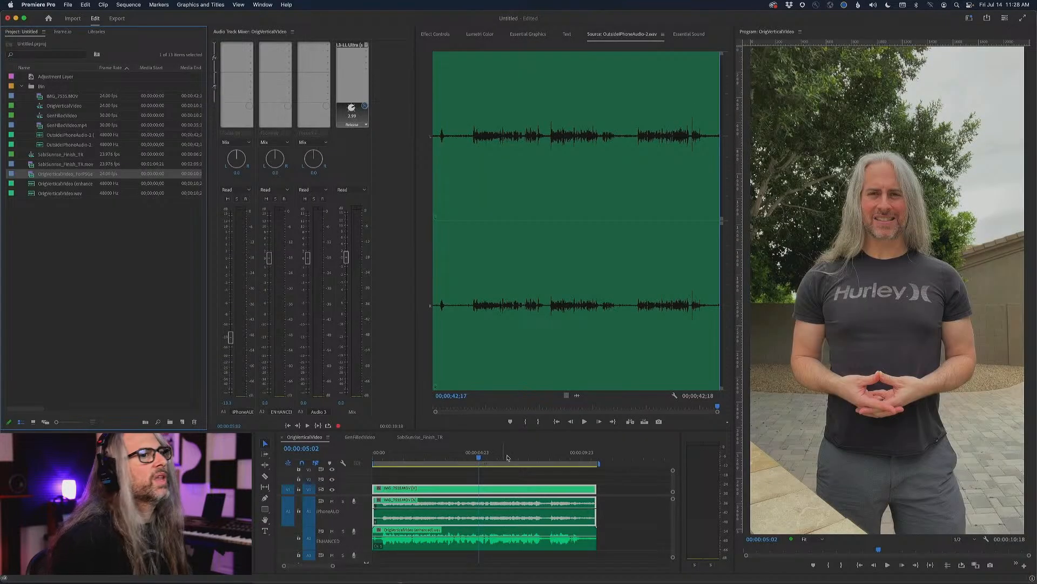
{"action": "key", "text": "super+Tab"}
{"action": "key", "text": "super+Tab"}
{"action": "key", "text": "super+Tab"}
{"action": "key", "text": "super+Tab"}
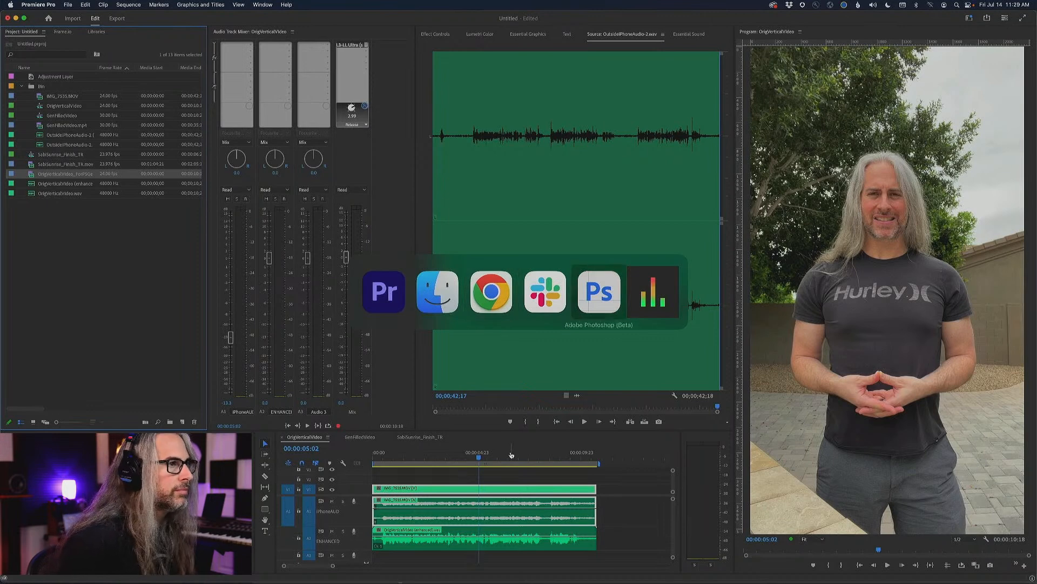
Step: Create a new document from the recent UHDTV/4K 2160p preset at 3840 x 2160 px
{"action": "key", "text": "super+n"}
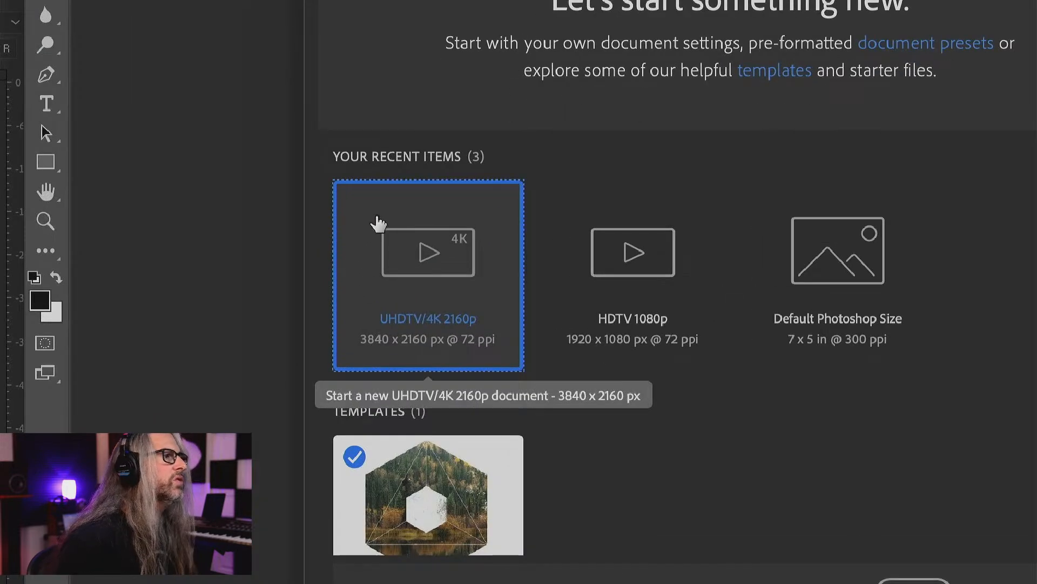
{"action": "left_click", "coordinate": [386, 272]}
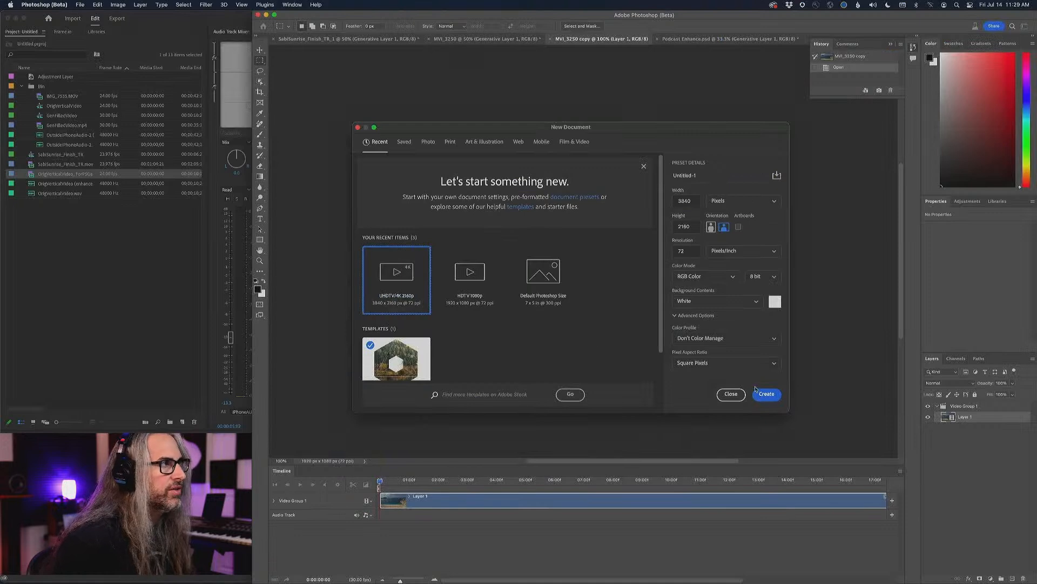
{"action": "left_click", "coordinate": [772, 398]}
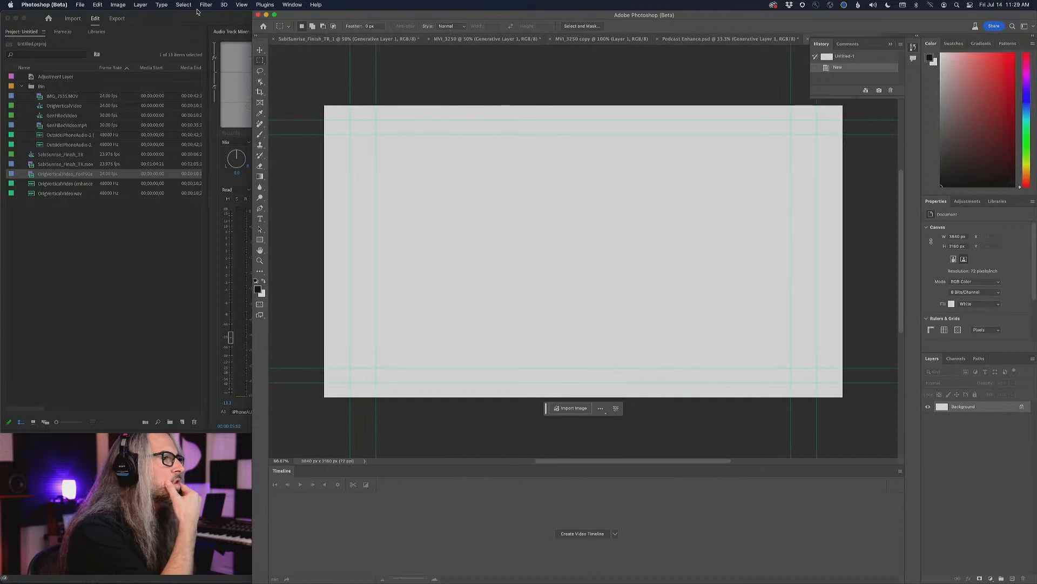
Step: Change the workspace to Motion and enlarge the Timeline panel's height
{"action": "left_click", "coordinate": [1024, 26]}
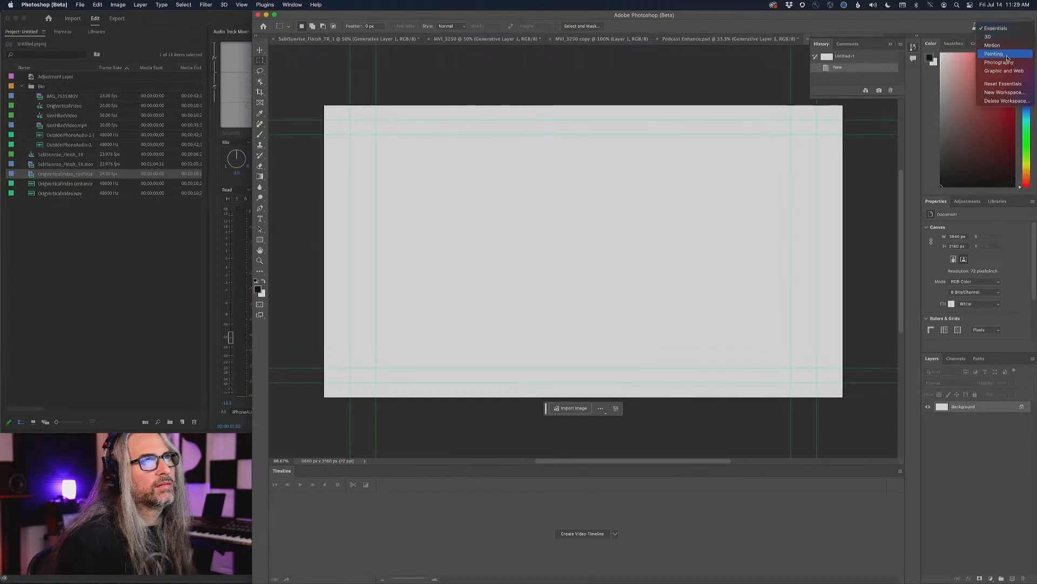
{"action": "left_click", "coordinate": [1008, 47]}
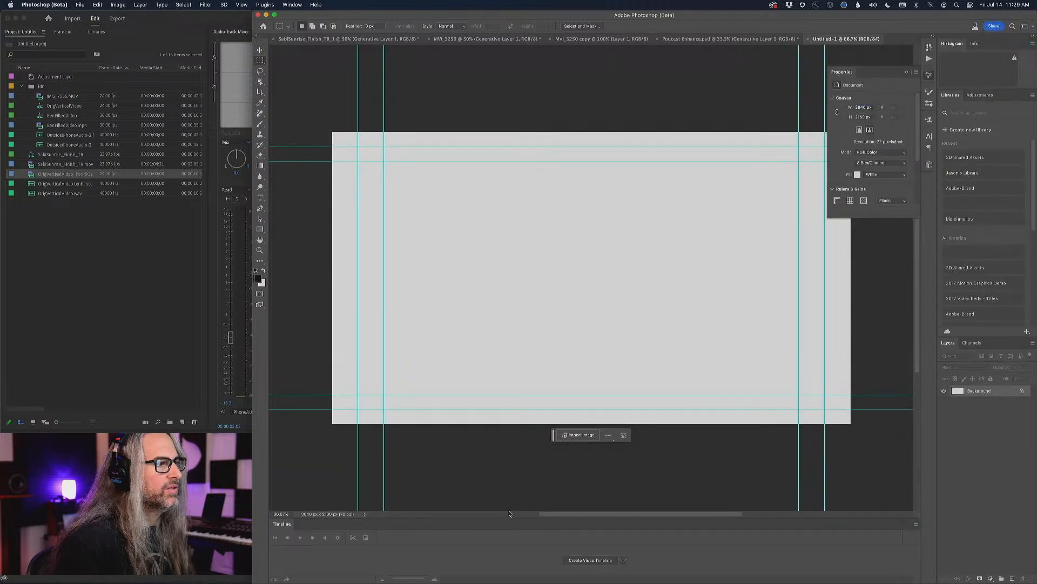
{"action": "left_click_drag", "start_coordinate": [511, 518], "coordinate": [509, 467]}
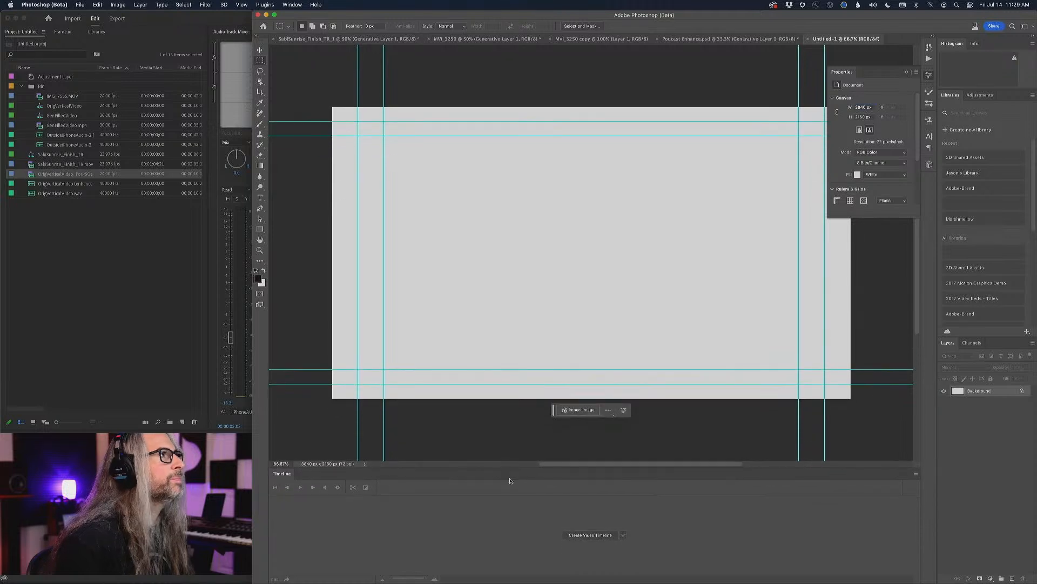
Step: Switch to the Creative Cloud app, look through its list of beta apps, and close it
{"action": "left_click", "coordinate": [79, 4]}
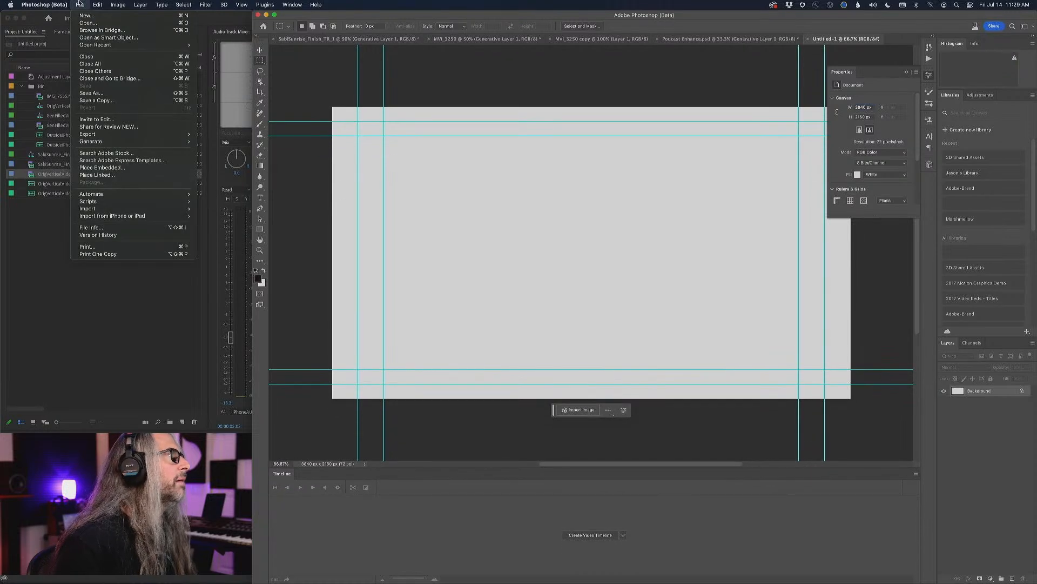
{"action": "left_click", "coordinate": [80, 2]}
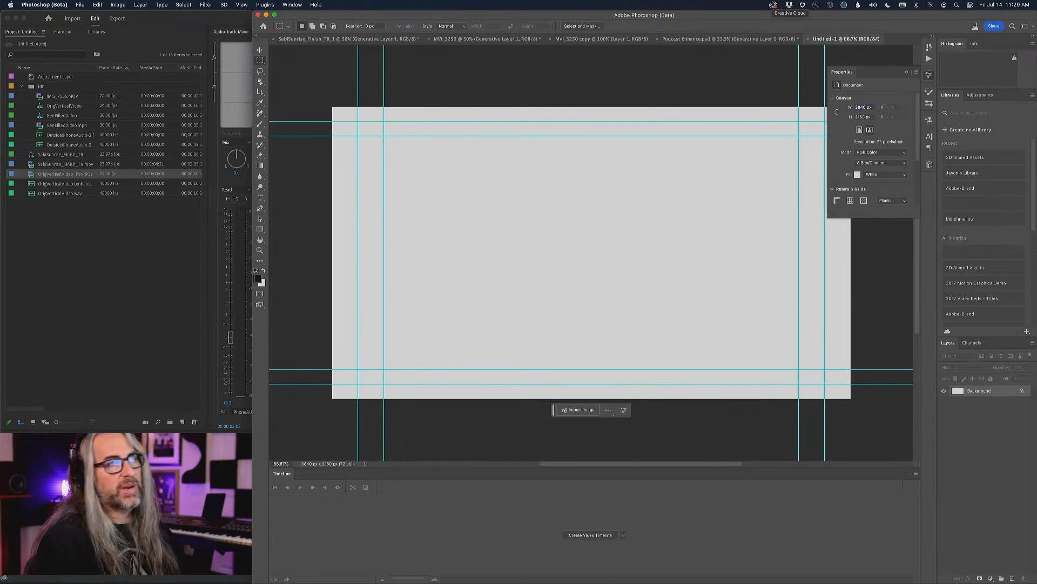
{"action": "left_click", "coordinate": [773, 5]}
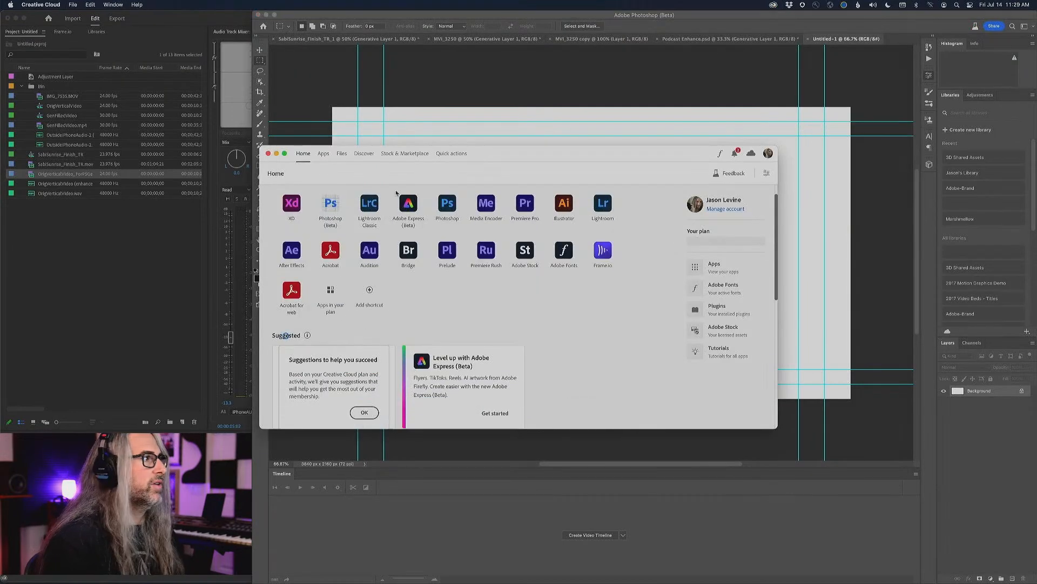
{"action": "left_click", "coordinate": [323, 153]}
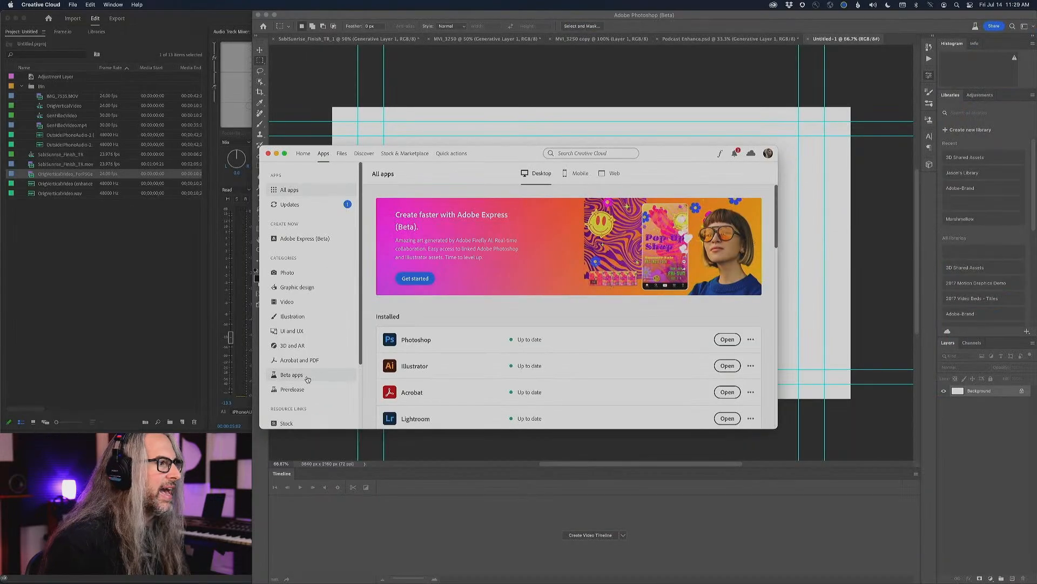
{"action": "left_click", "coordinate": [308, 378]}
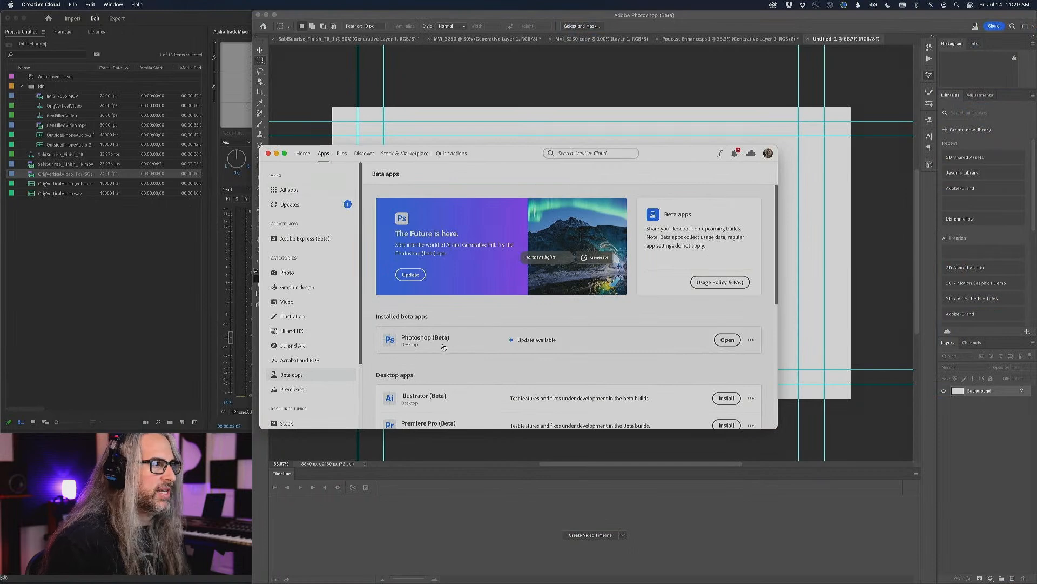
{"action": "scroll", "coordinate": [456, 352], "scroll_direction": "down", "scroll_amount": 4}
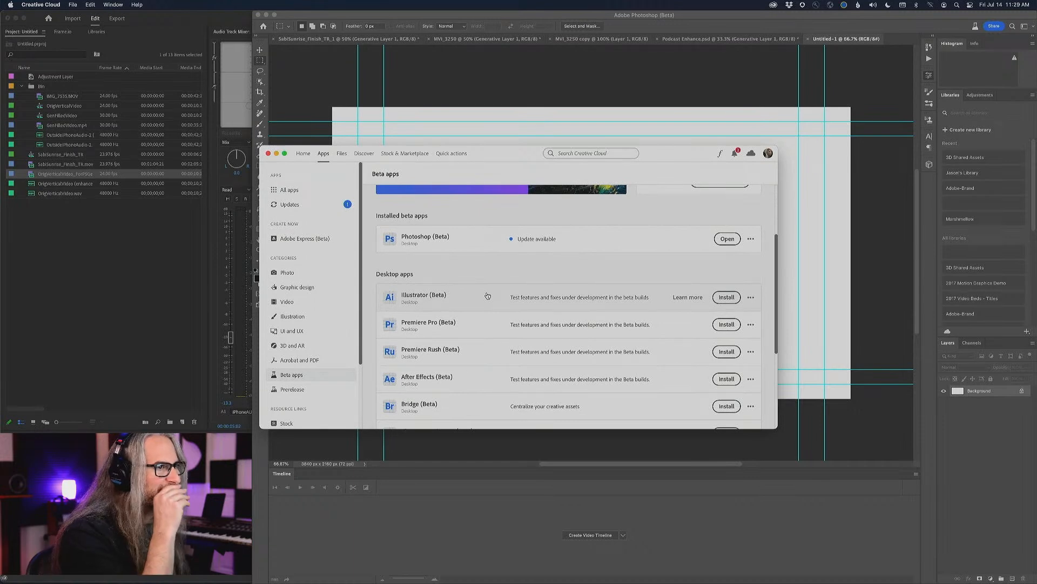
{"action": "scroll", "coordinate": [487, 302], "scroll_direction": "down", "scroll_amount": 5}
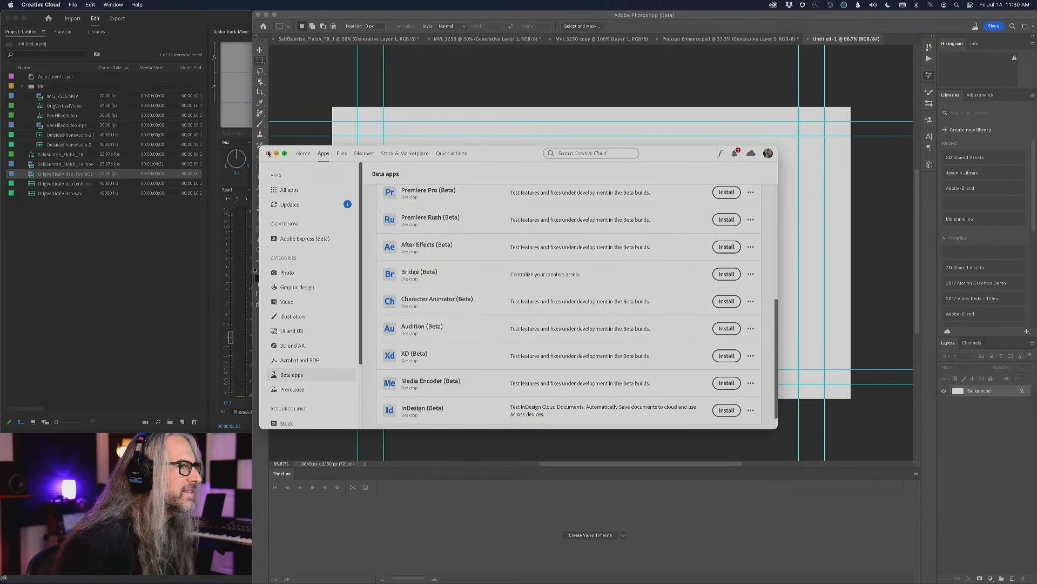
{"action": "left_click", "coordinate": [268, 153]}
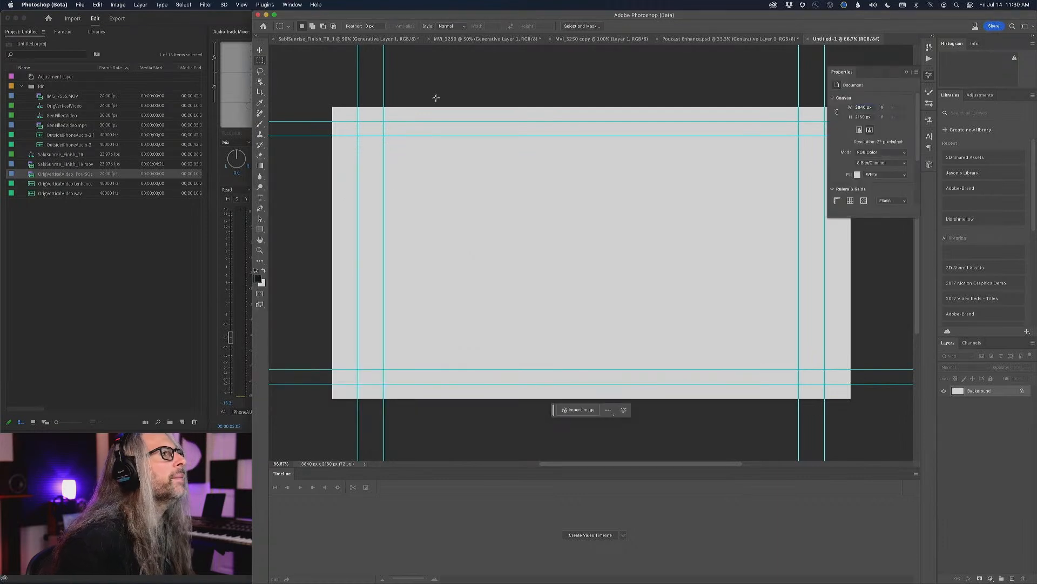
Step: Place OrigVerticalVideo_ForPSGenFill.mp4 from the Desktop as an embedded object, centred on the canvas, and commit the placement
{"action": "left_click", "coordinate": [79, 4]}
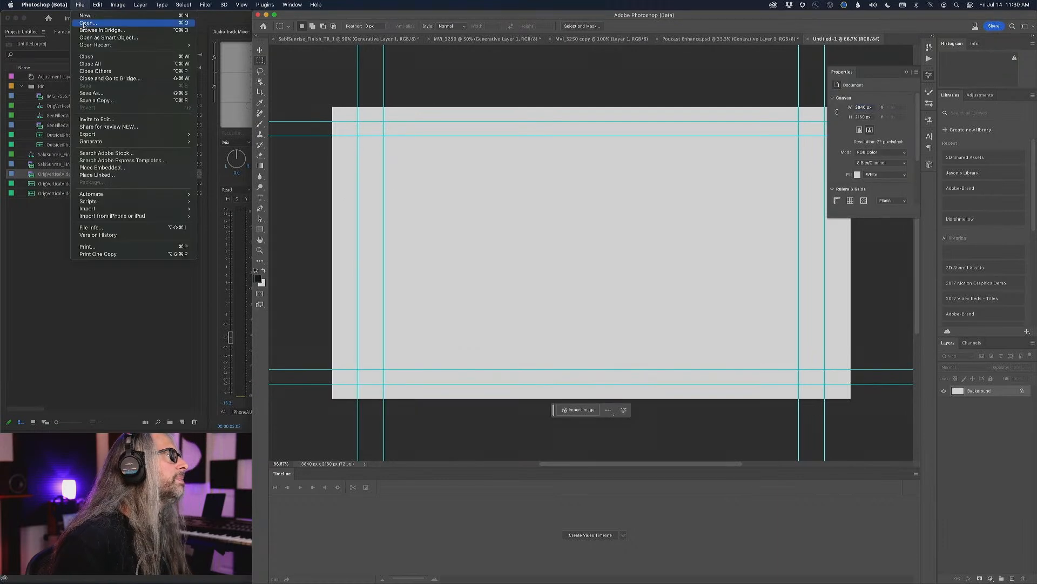
{"action": "left_click", "coordinate": [143, 169]}
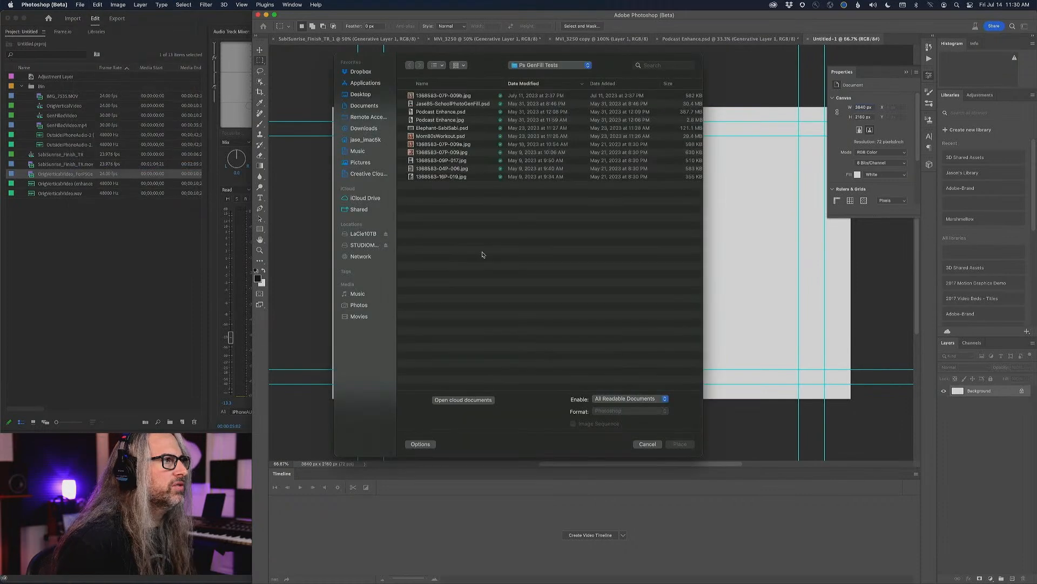
{"action": "left_click", "coordinate": [358, 95]}
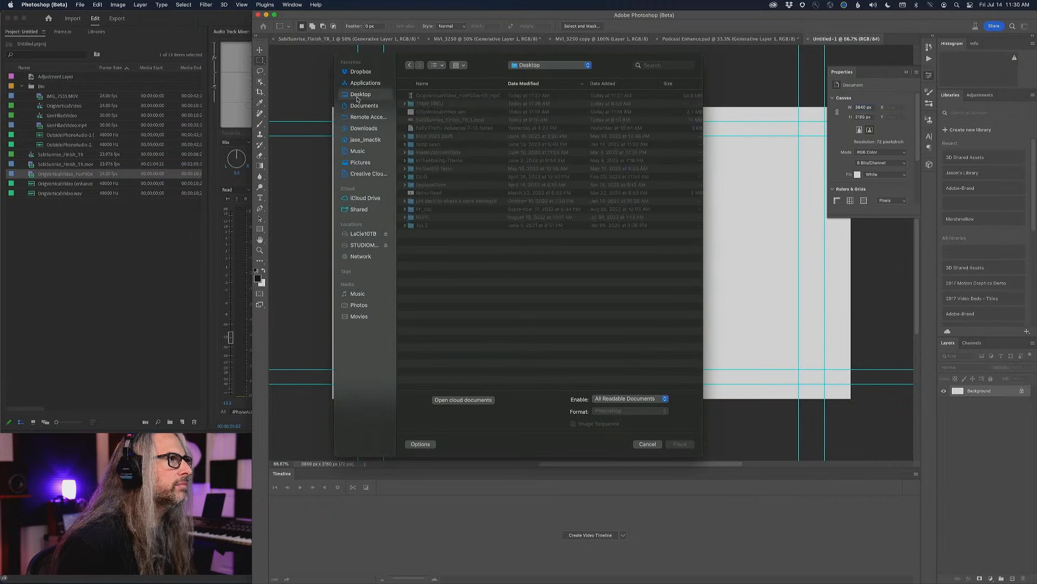
{"action": "left_click", "coordinate": [459, 96]}
{"action": "left_click", "coordinate": [679, 444]}
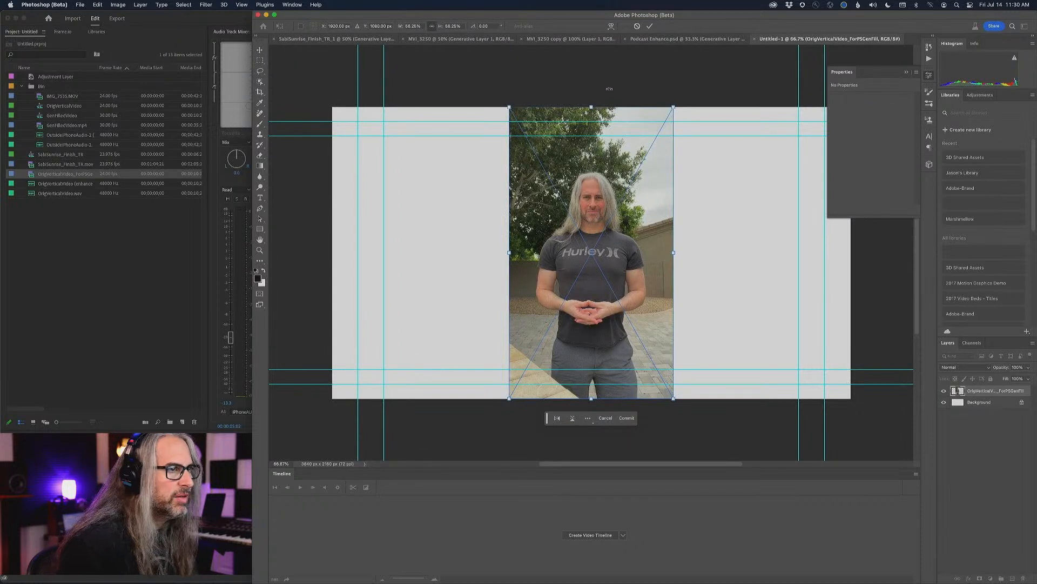
{"action": "left_click", "coordinate": [650, 27]}
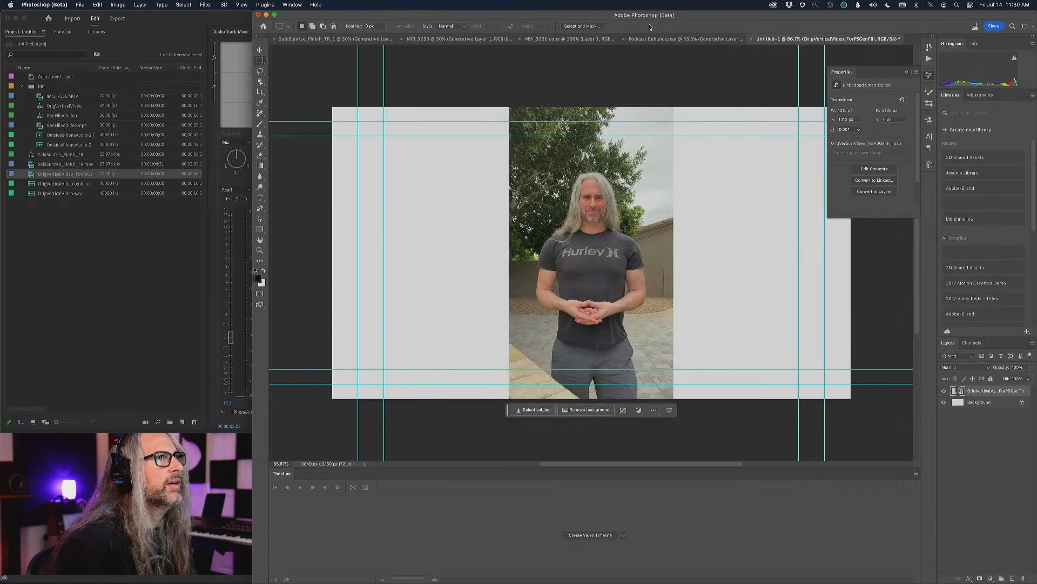
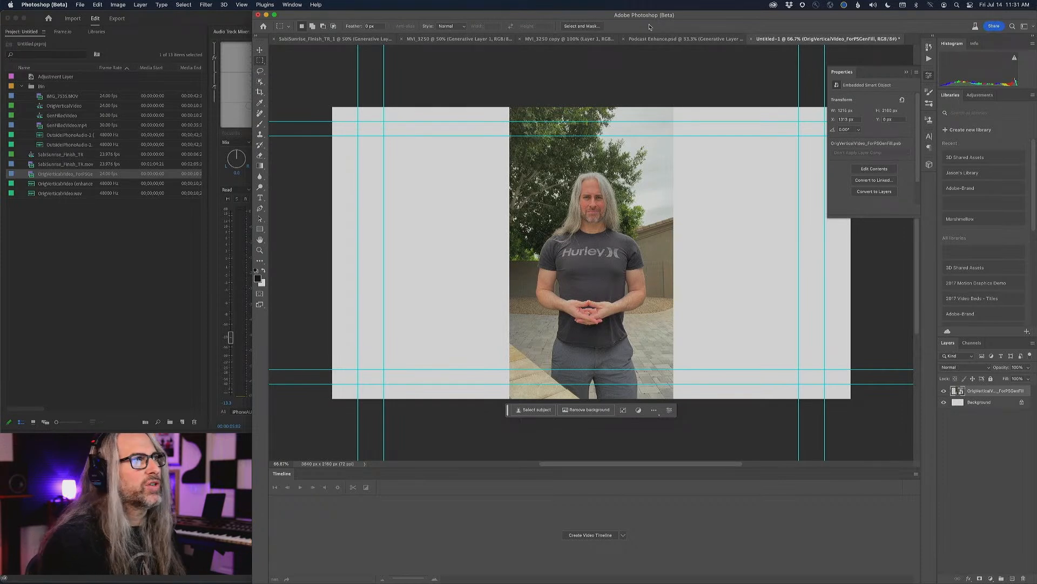
Step: Compare the Generative Fill variations in Podcast Enhance.psd with the placed vertical video, and return to the new 4K document
{"action": "left_click", "coordinate": [670, 39]}
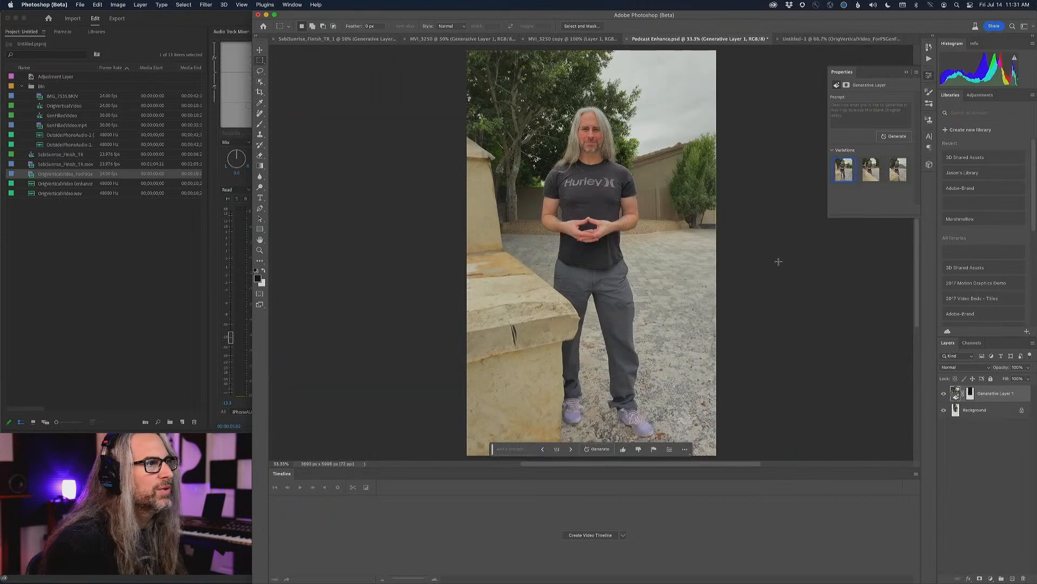
{"action": "left_click", "coordinate": [858, 39]}
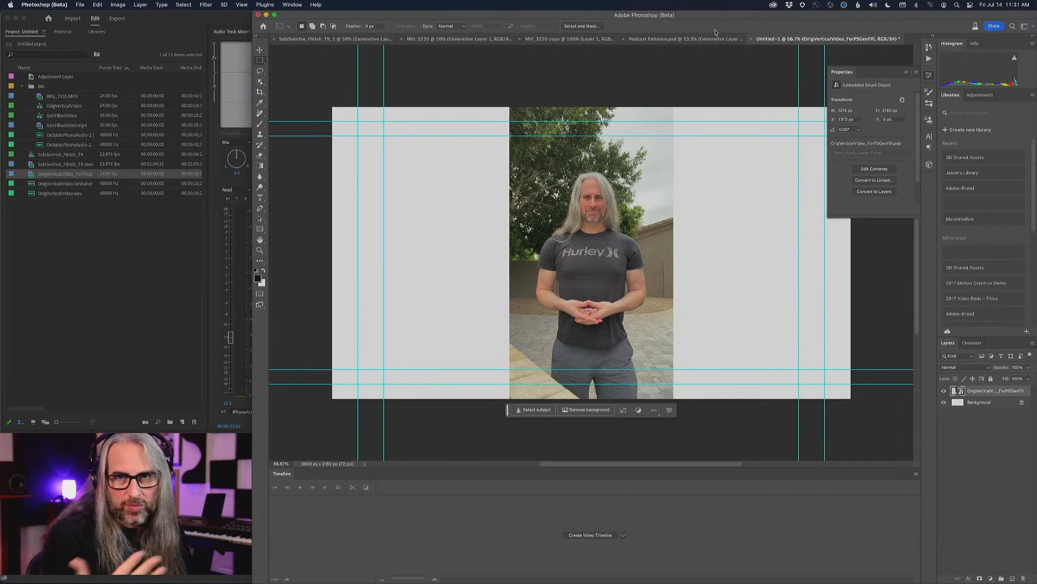
{"action": "left_click", "coordinate": [657, 38]}
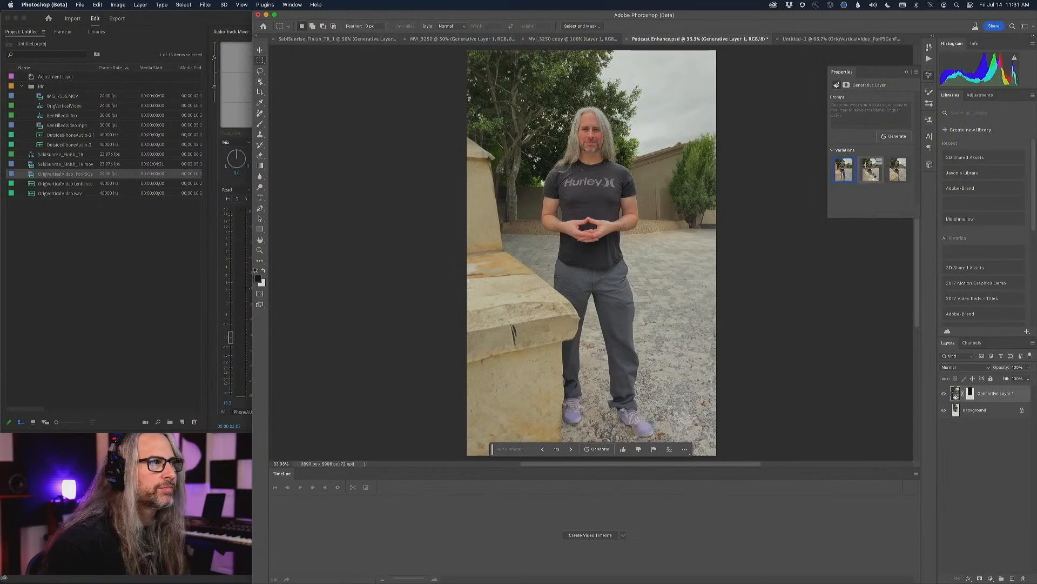
{"action": "left_click", "coordinate": [871, 169]}
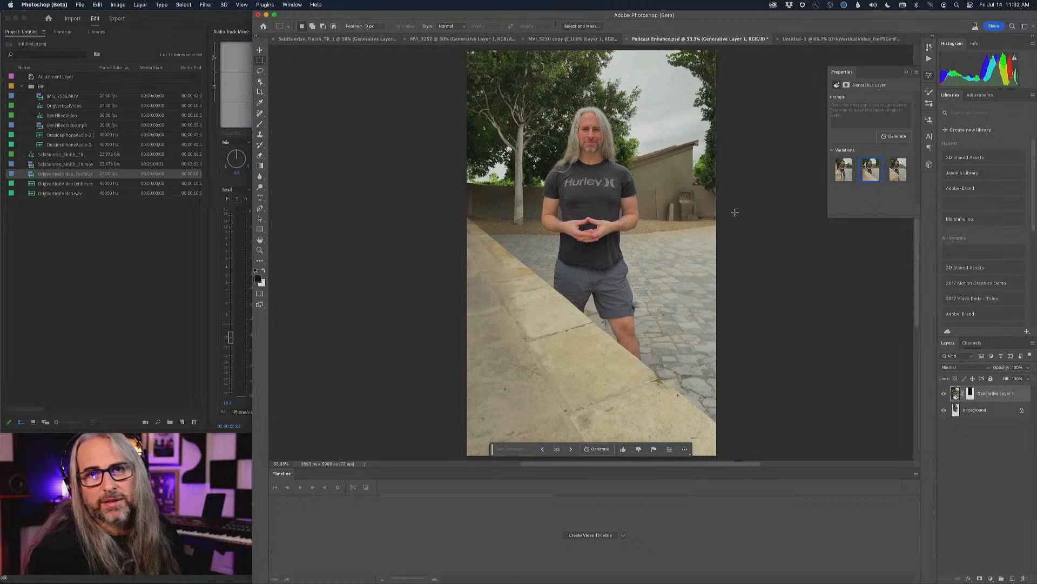
{"action": "left_click", "coordinate": [895, 176]}
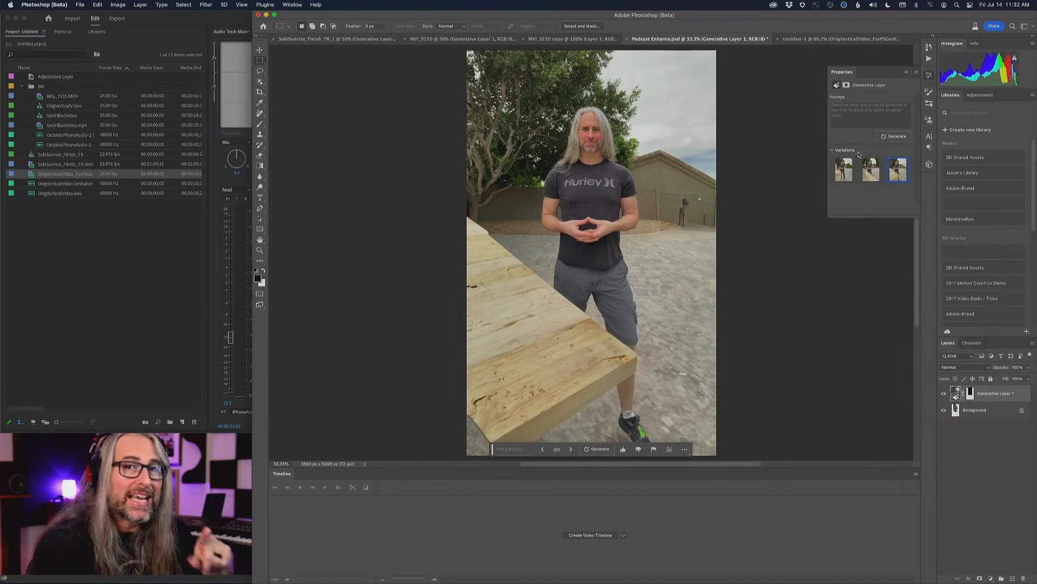
{"action": "left_click", "coordinate": [865, 38]}
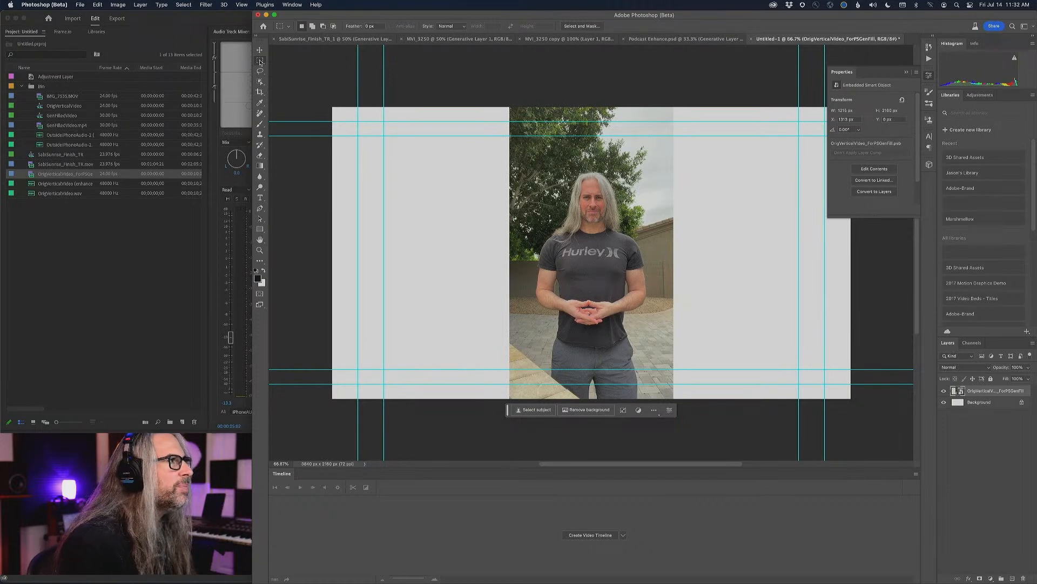
Step: Select the blank areas on both sides of the video, slightly overlapping its edges, and run Generative Fill with an empty prompt
{"action": "left_click_drag", "start_coordinate": [332, 107], "coordinate": [514, 414]}
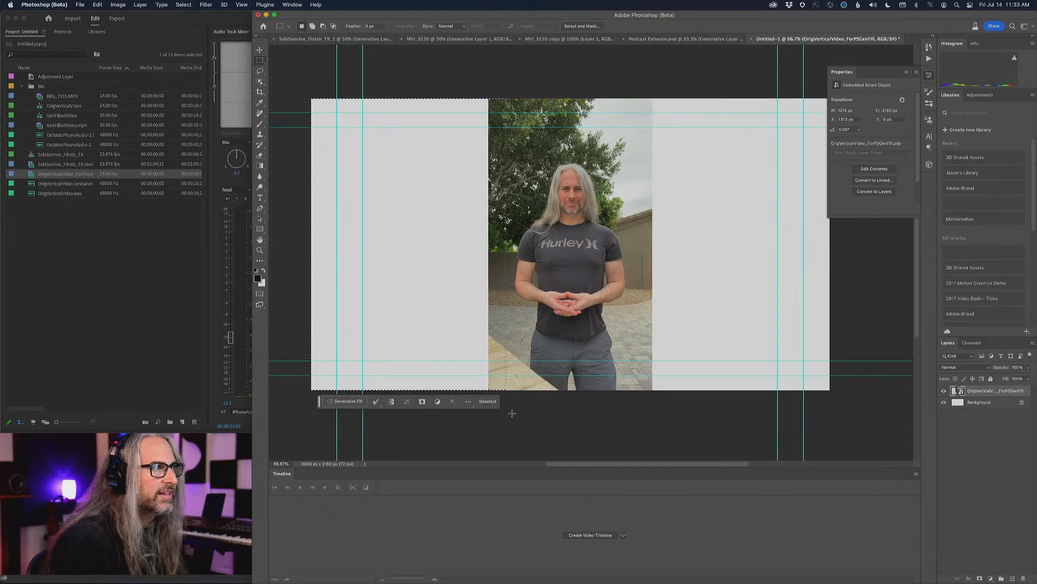
{"action": "left_click_drag", "start_coordinate": [300, 82], "coordinate": [497, 401]}
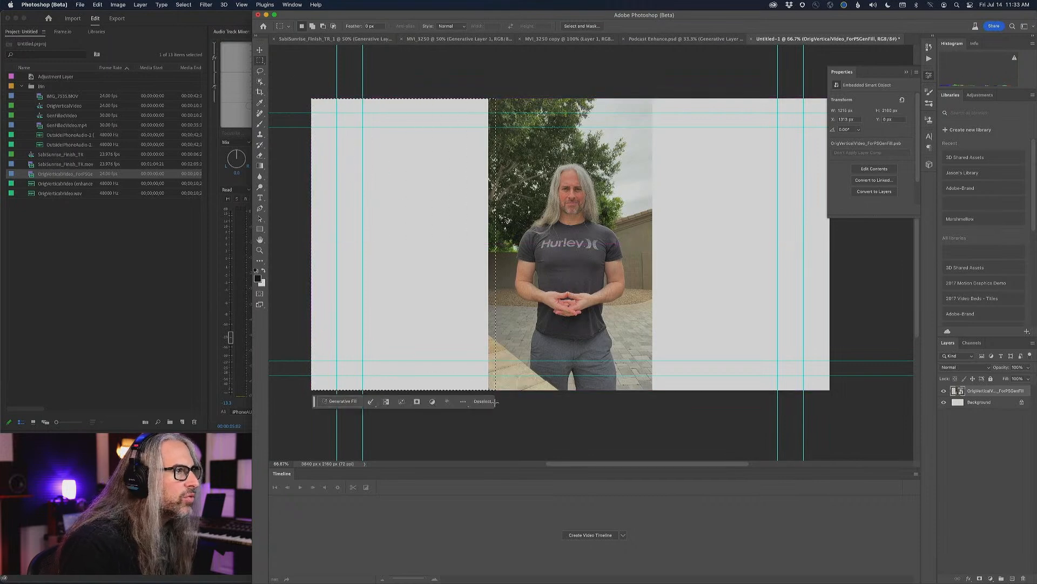
{"action": "key", "text": "shift"}
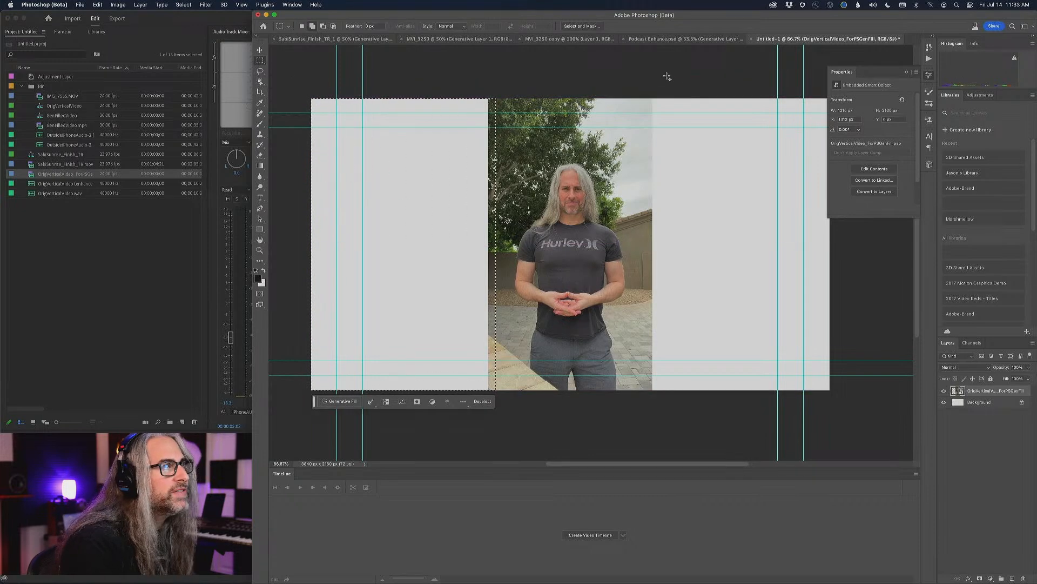
{"action": "left_click_drag", "start_coordinate": [646, 91], "coordinate": [826, 409]}
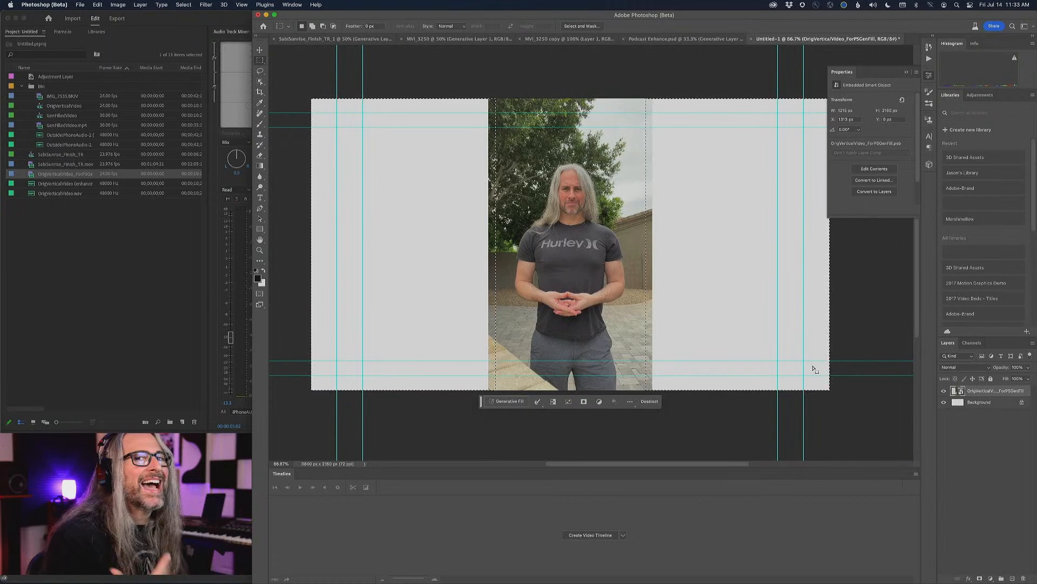
{"action": "left_click", "coordinate": [505, 401]}
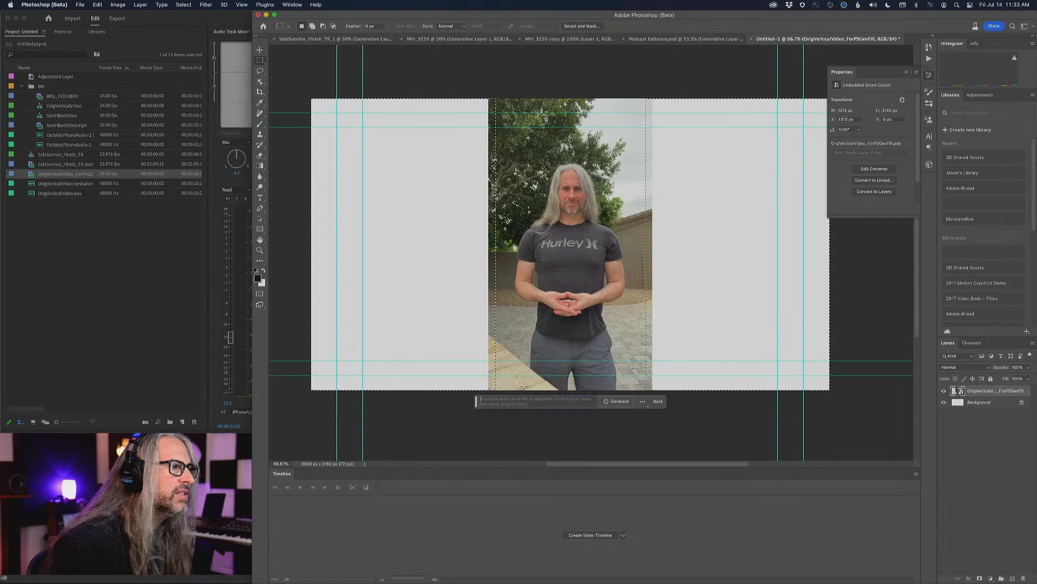
{"action": "left_click", "coordinate": [619, 402]}
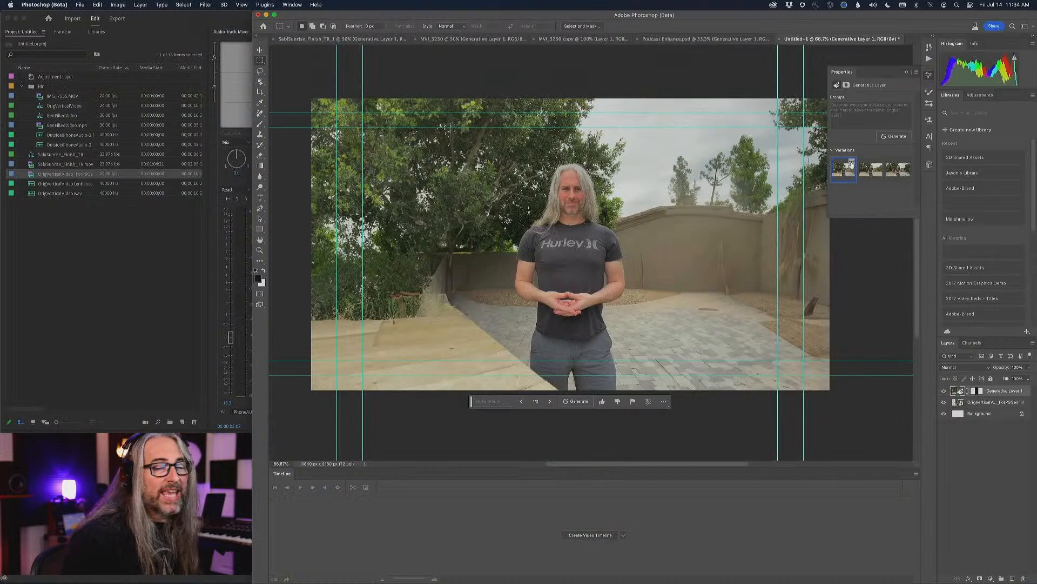
Step: Compare the three Generative Fill variations, rating options included, and create a video timeline for the document
{"action": "left_click", "coordinate": [852, 162]}
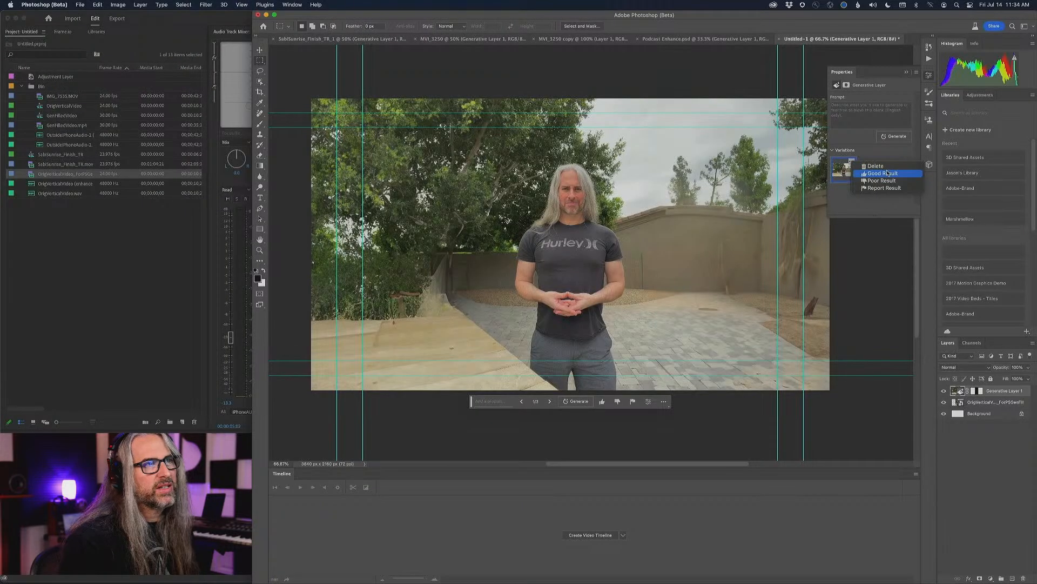
{"action": "left_click", "coordinate": [908, 182]}
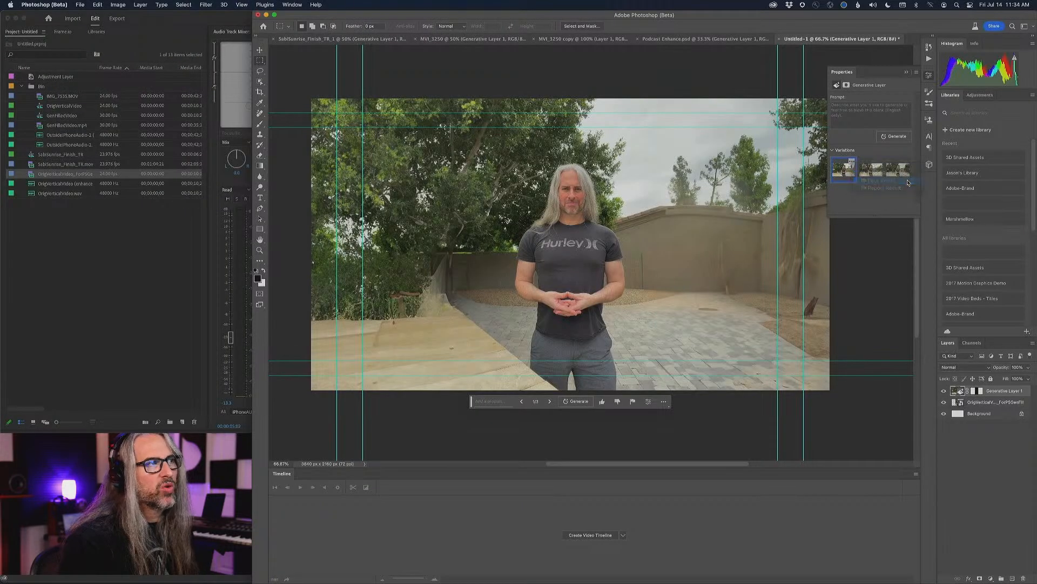
{"action": "left_click", "coordinate": [868, 171]}
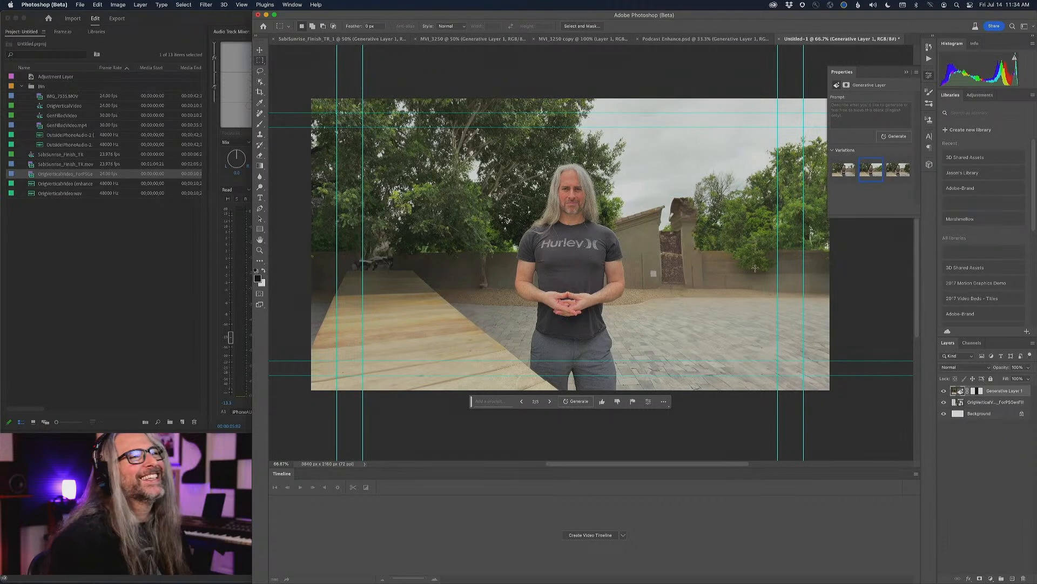
{"action": "mouse_move", "coordinate": [899, 171]}
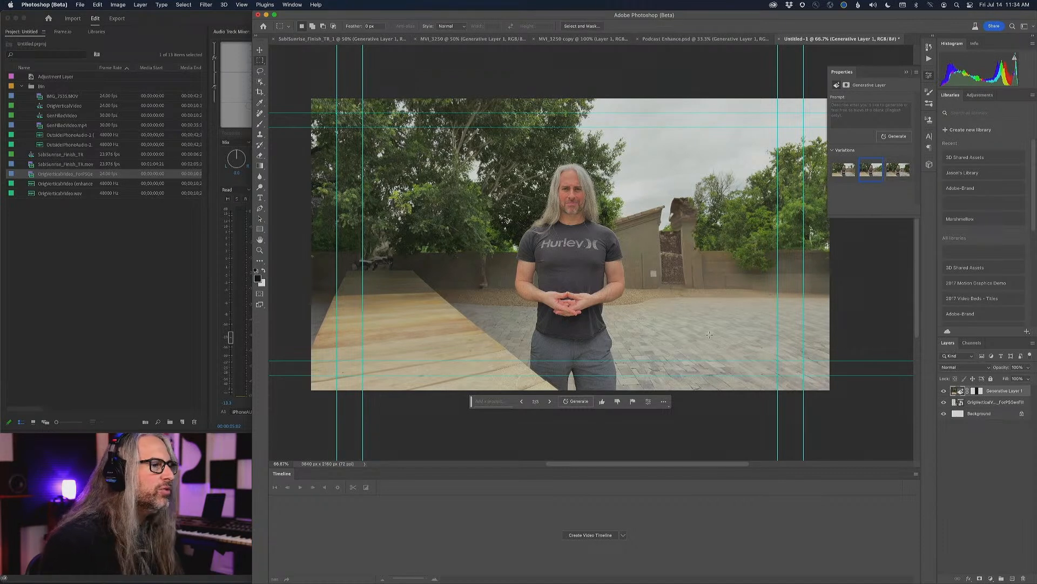
{"action": "left_click", "coordinate": [577, 534]}
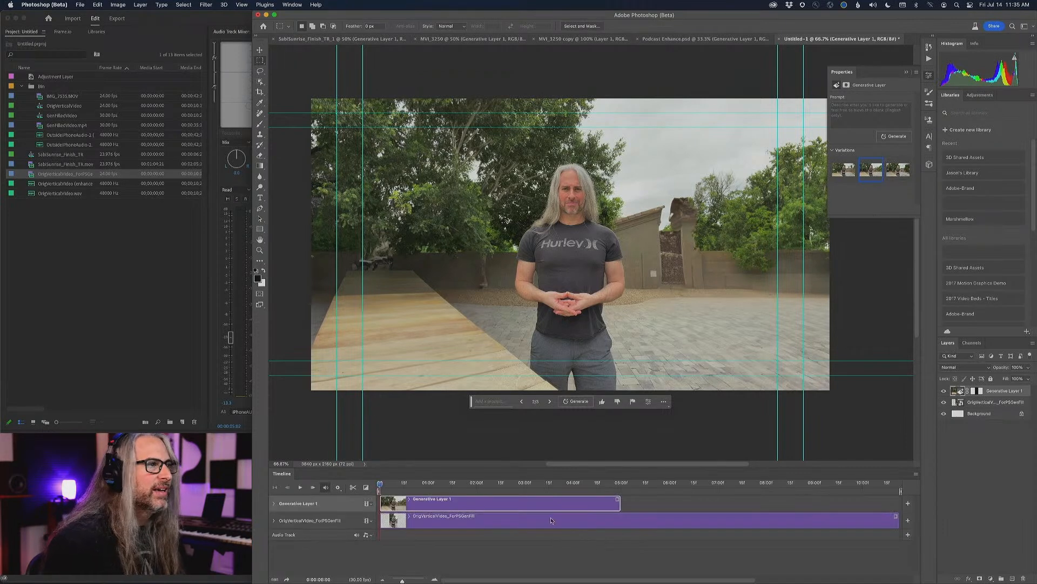
{"action": "left_click", "coordinate": [898, 171]}
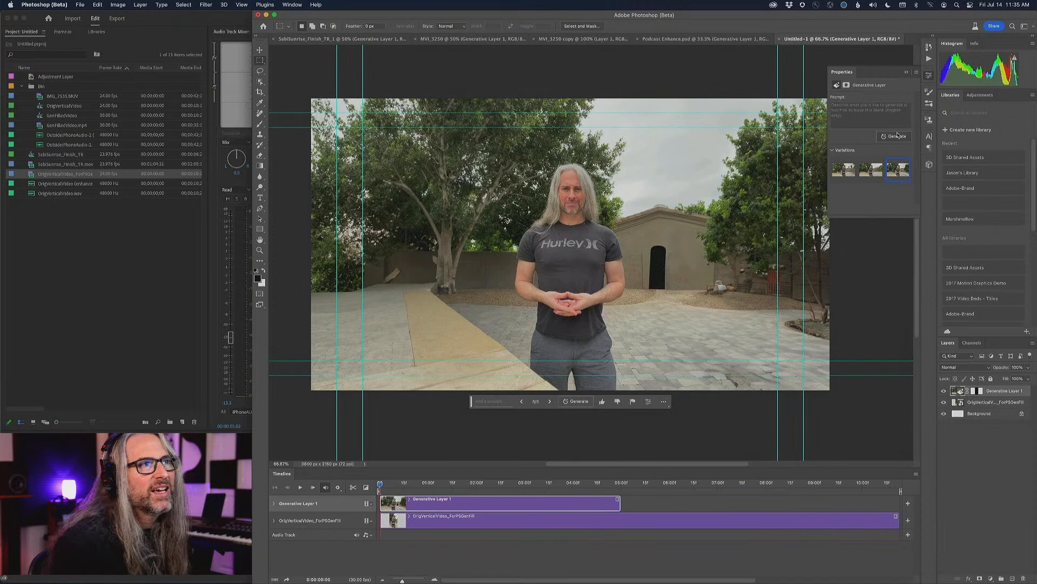
Step: Generate another batch of variations, compare them, and apply the first one, with the building and wooden tabletop
{"action": "left_click", "coordinate": [896, 136]}
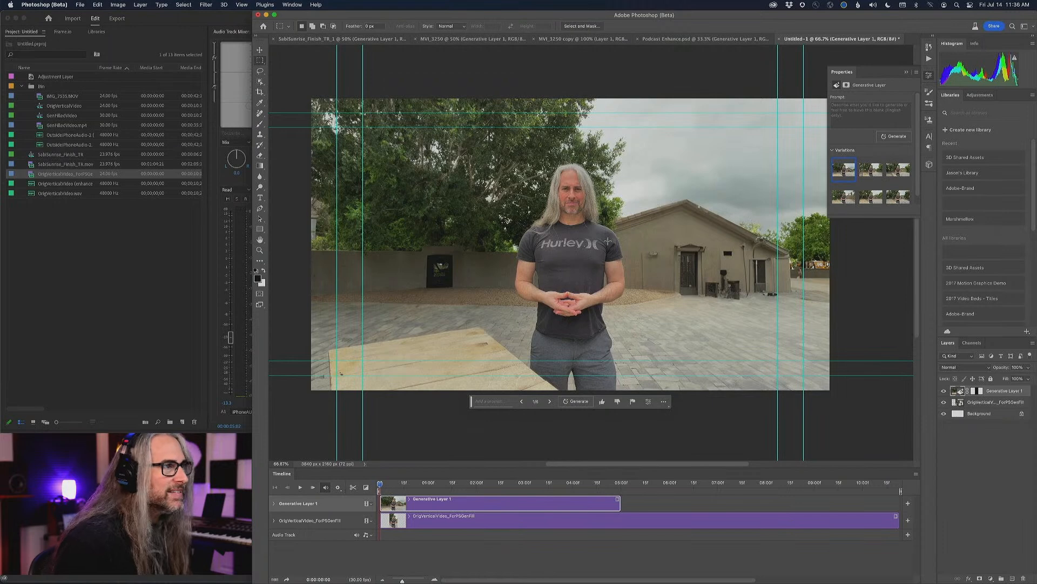
{"action": "left_click", "coordinate": [867, 177]}
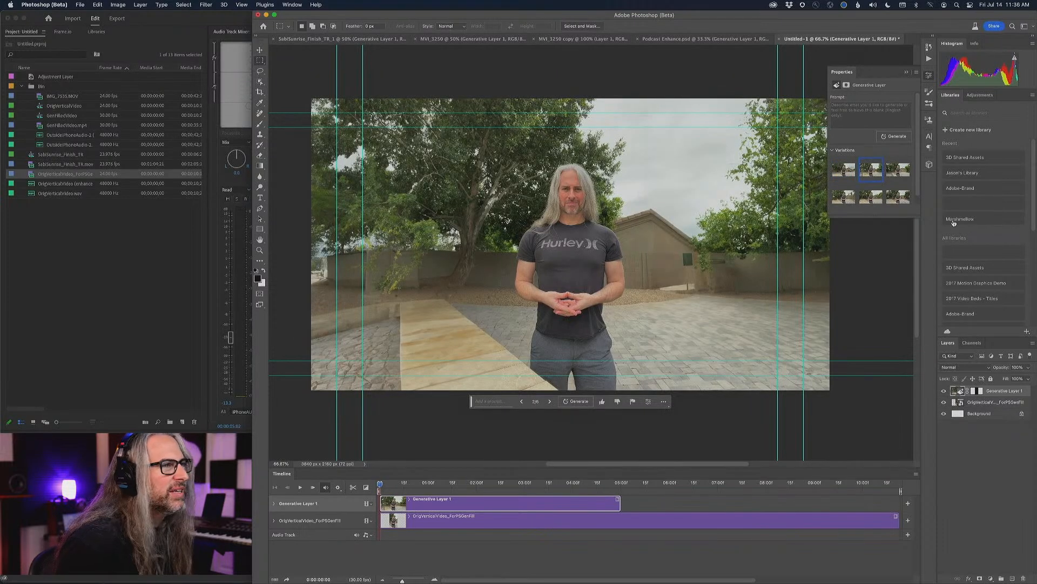
{"action": "left_click", "coordinate": [899, 171]}
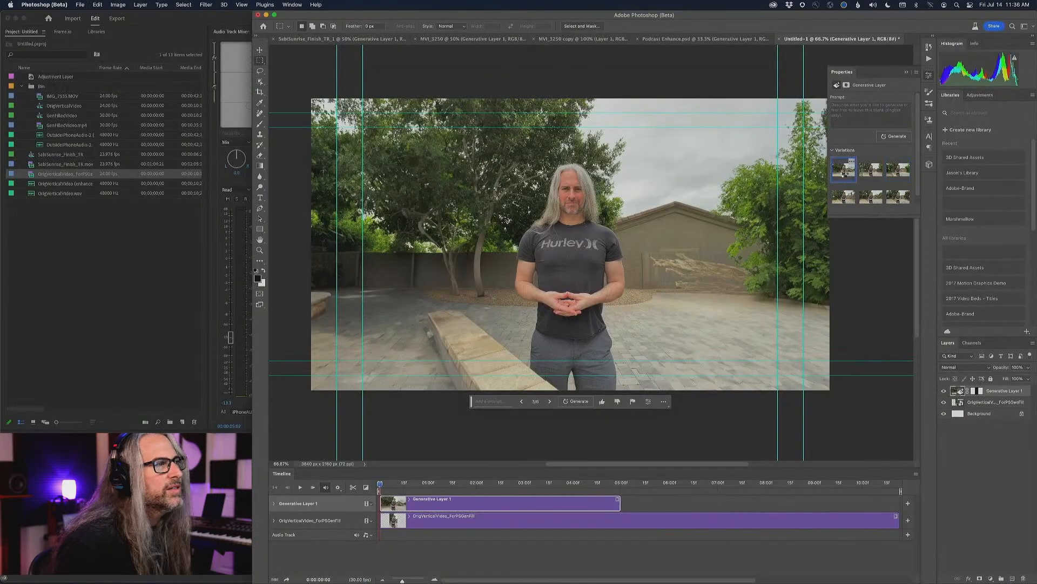
{"action": "left_click", "coordinate": [843, 169]}
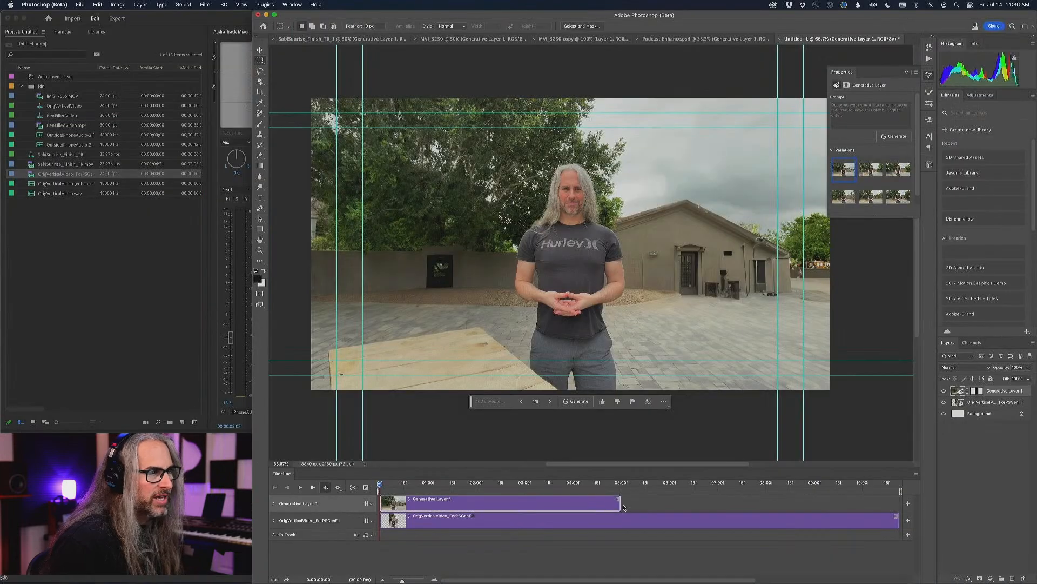
Step: Extend the Generative Layer 1 clip to the end of the vertical video clip and preview the result
{"action": "left_click_drag", "start_coordinate": [624, 506], "coordinate": [898, 510]}
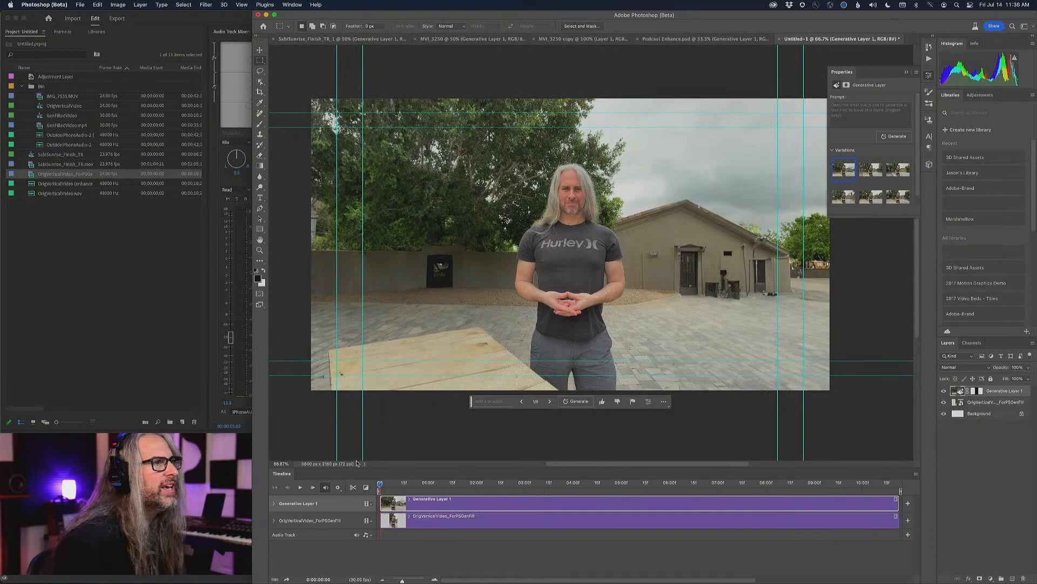
{"action": "key", "text": "space"}
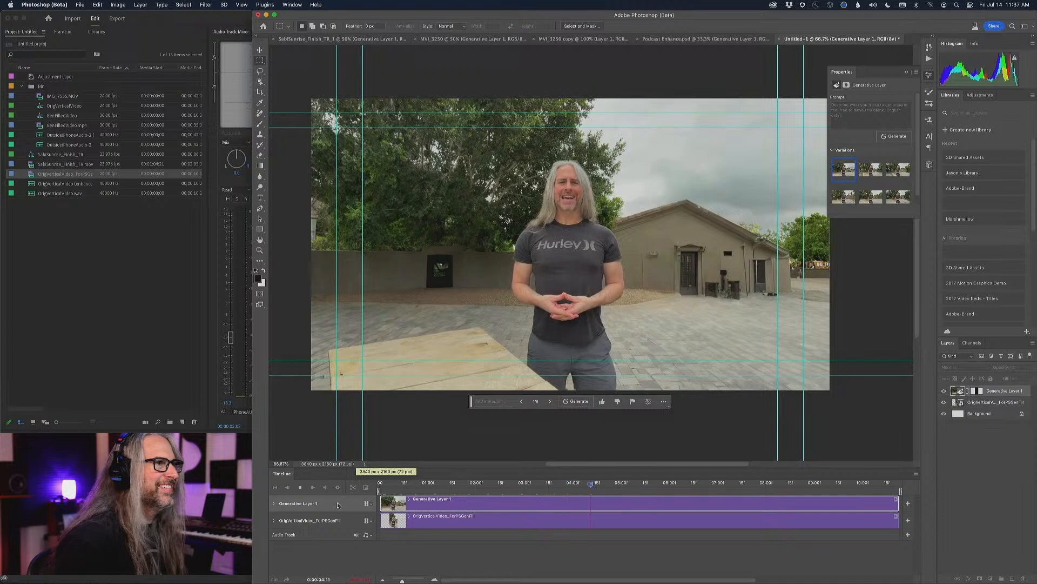
{"action": "key", "text": "space"}
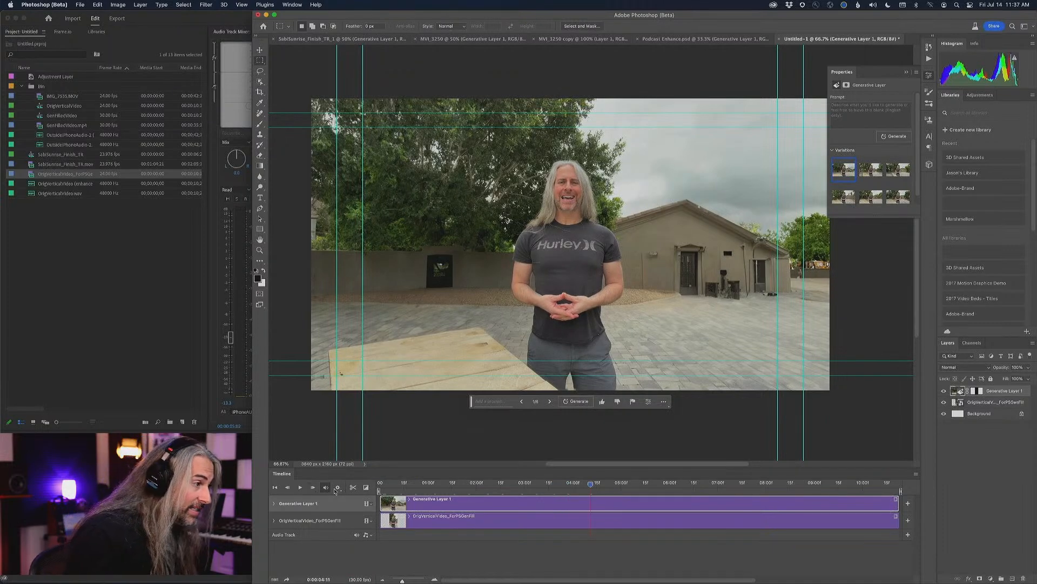
Step: Lower the timeline playback resolution to 25% and play the extended video from near its start
{"action": "left_click", "coordinate": [338, 487]}
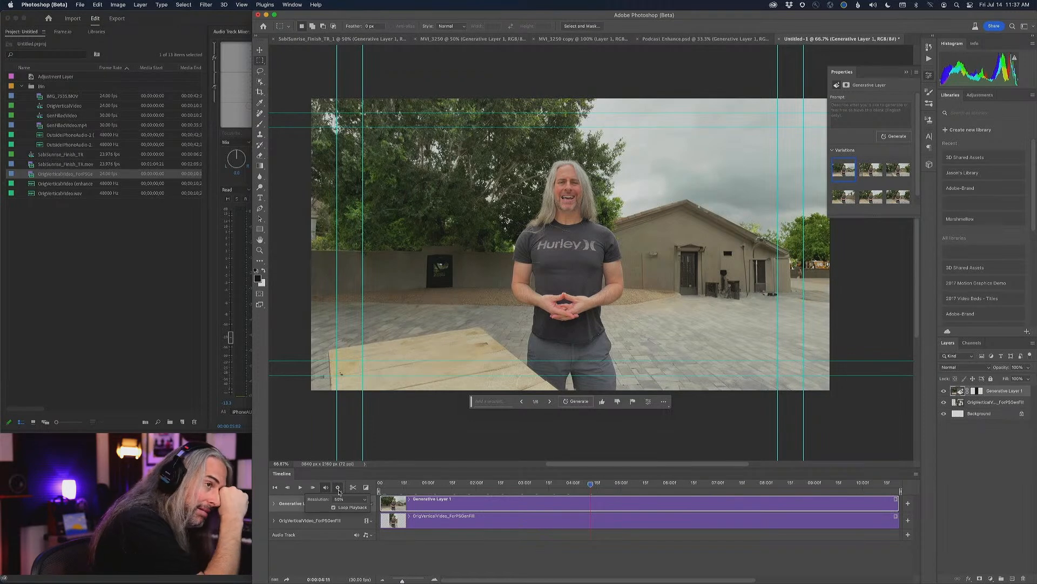
{"action": "left_click", "coordinate": [359, 499]}
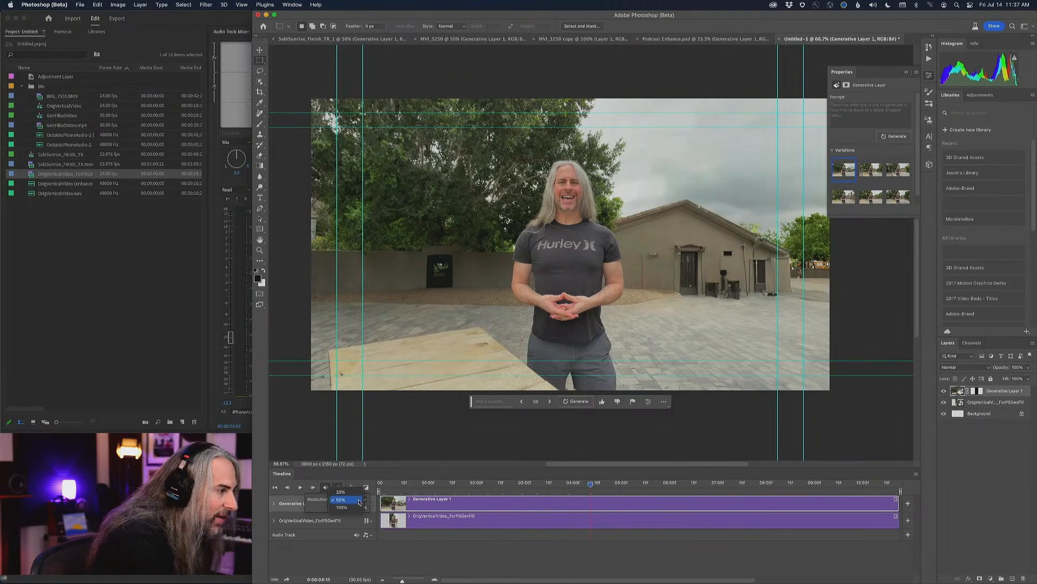
{"action": "left_click", "coordinate": [350, 492]}
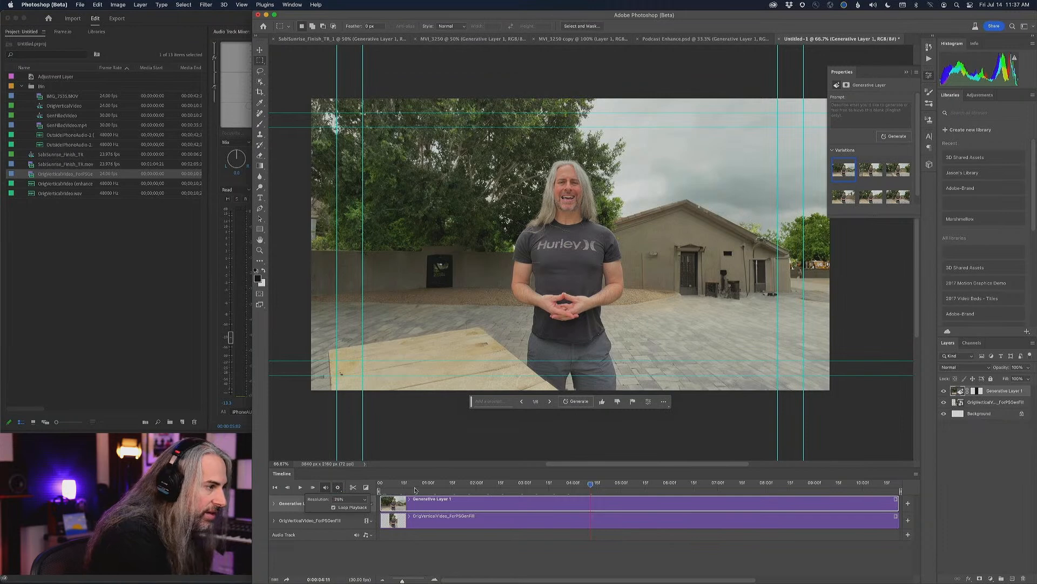
{"action": "left_click", "coordinate": [389, 484]}
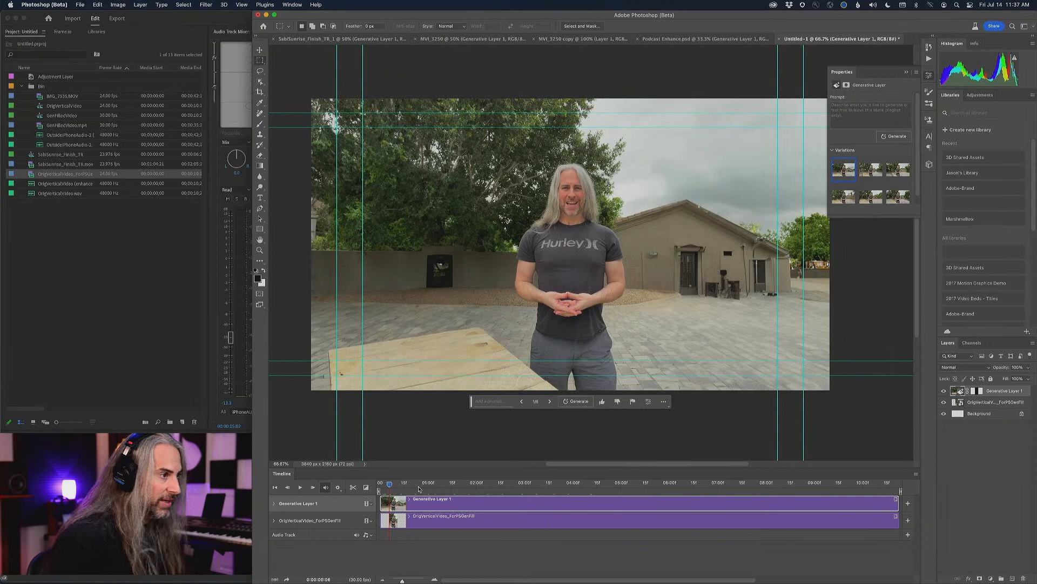
{"action": "key", "text": "space"}
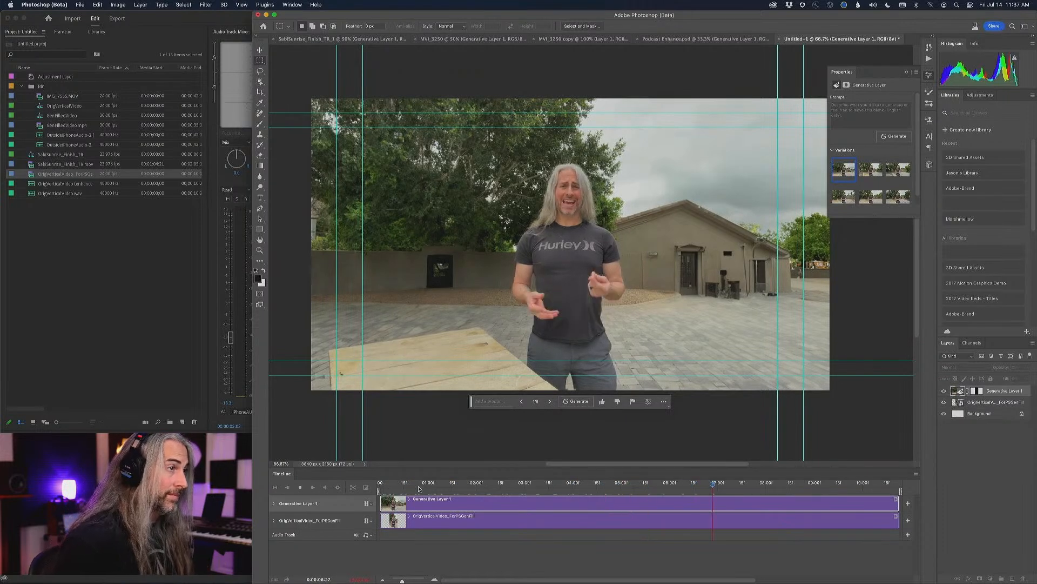
{"action": "key", "text": "space"}
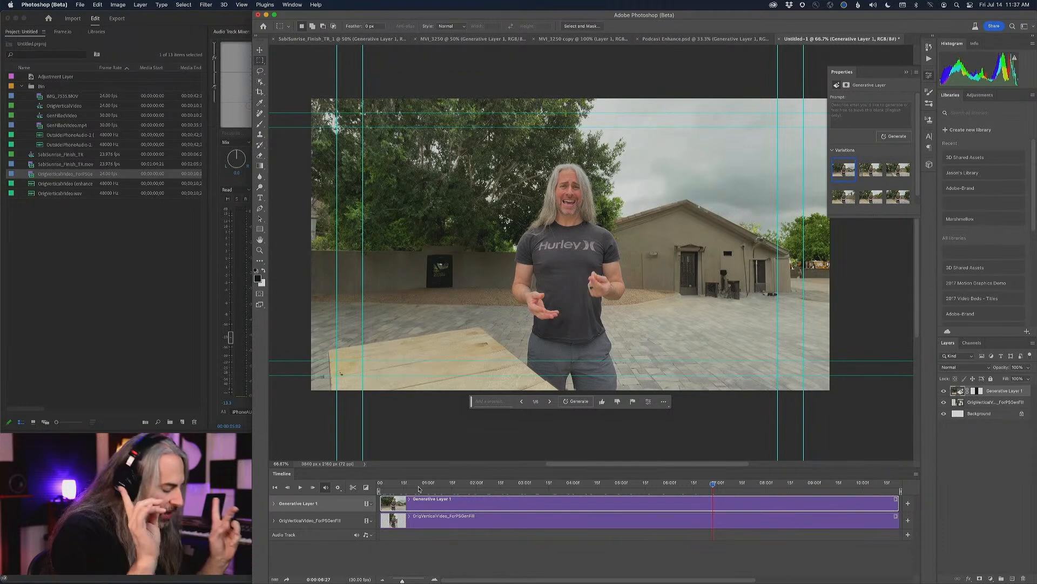
{"action": "key", "text": "super+Tab"}
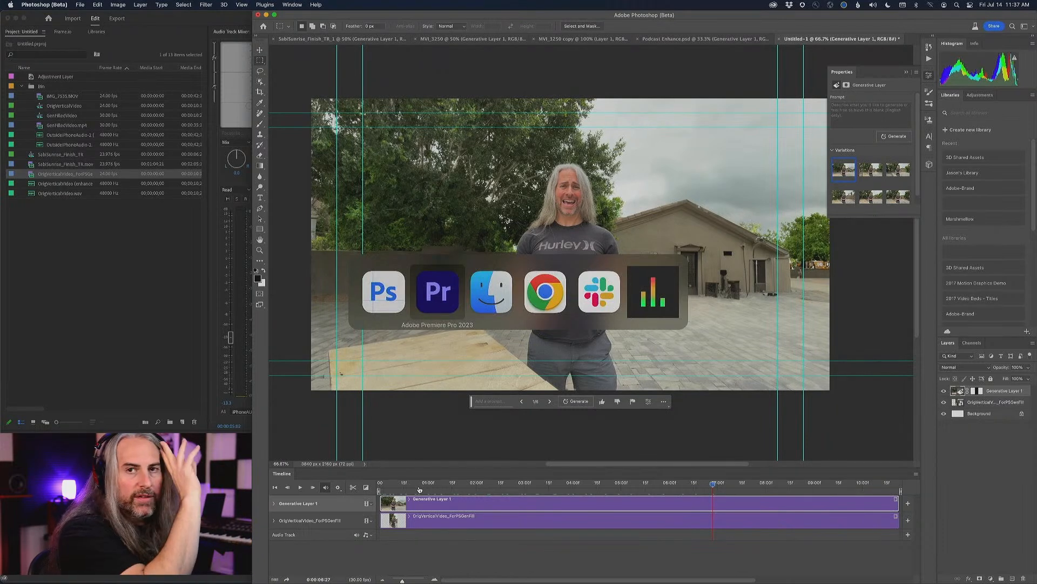
{"action": "key", "text": "super+Tab"}
{"action": "key", "text": "super+Tab"}
{"action": "key", "text": "super+Tab"}
{"action": "key", "text": "super+Tab"}
{"action": "key", "text": "super+Tab"}
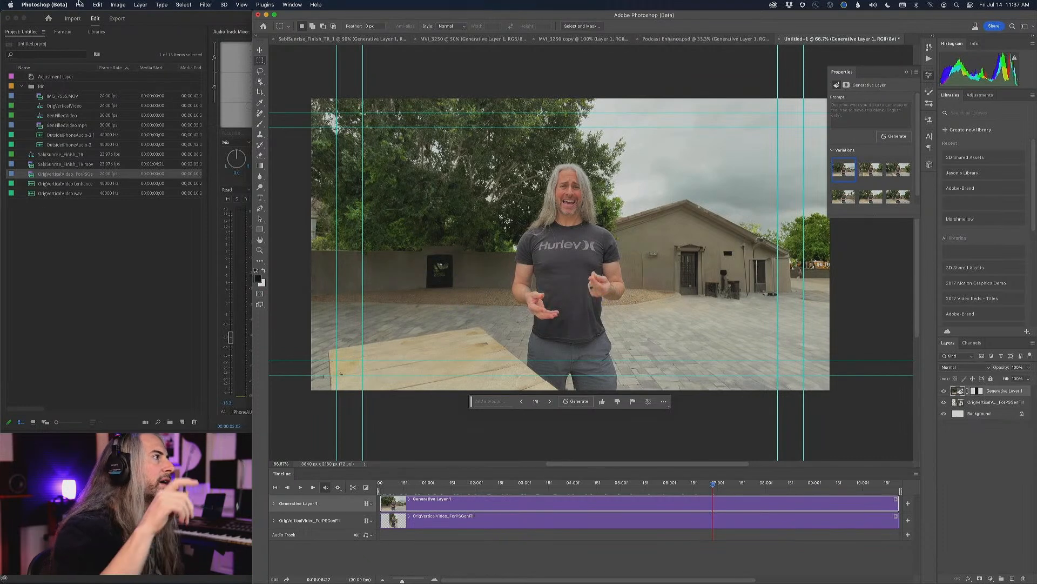
Step: Start a Render Video export and review its encoder, preset and format options, keeping Adobe Media Encoder, H.264 and High Quality
{"action": "left_click", "coordinate": [79, 4]}
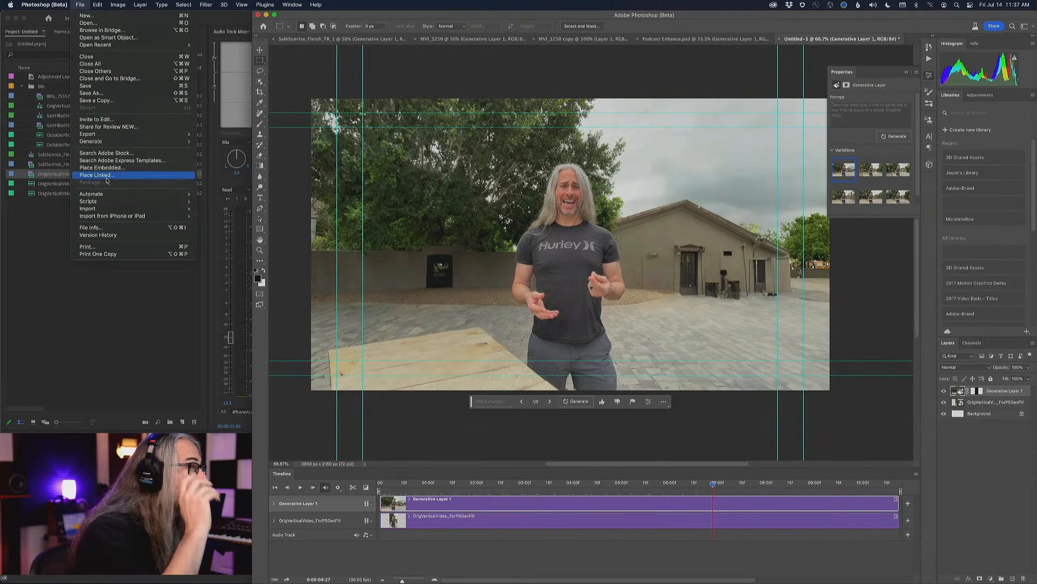
{"action": "mouse_move", "coordinate": [116, 138]}
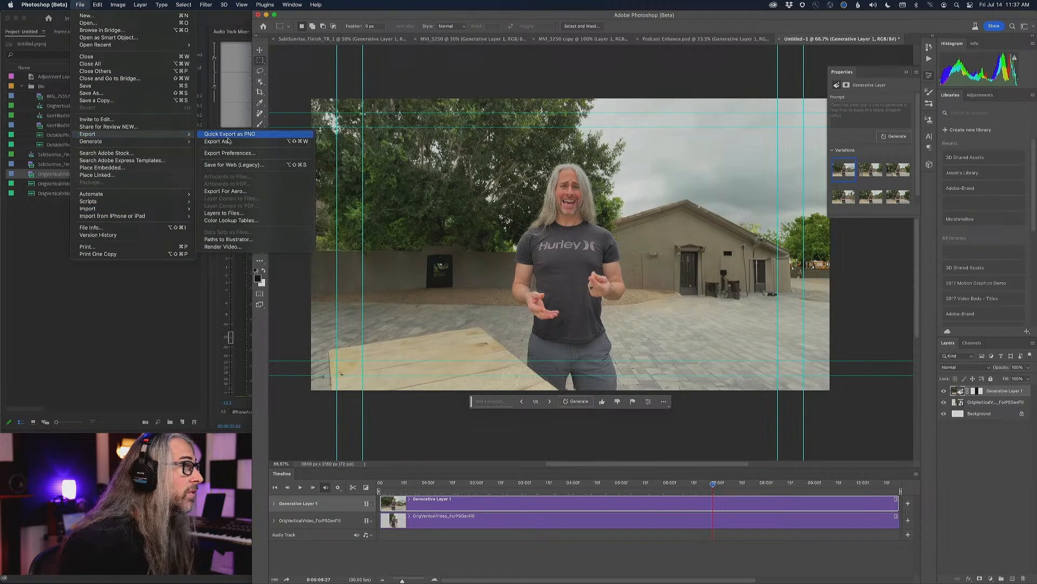
{"action": "left_click", "coordinate": [223, 246]}
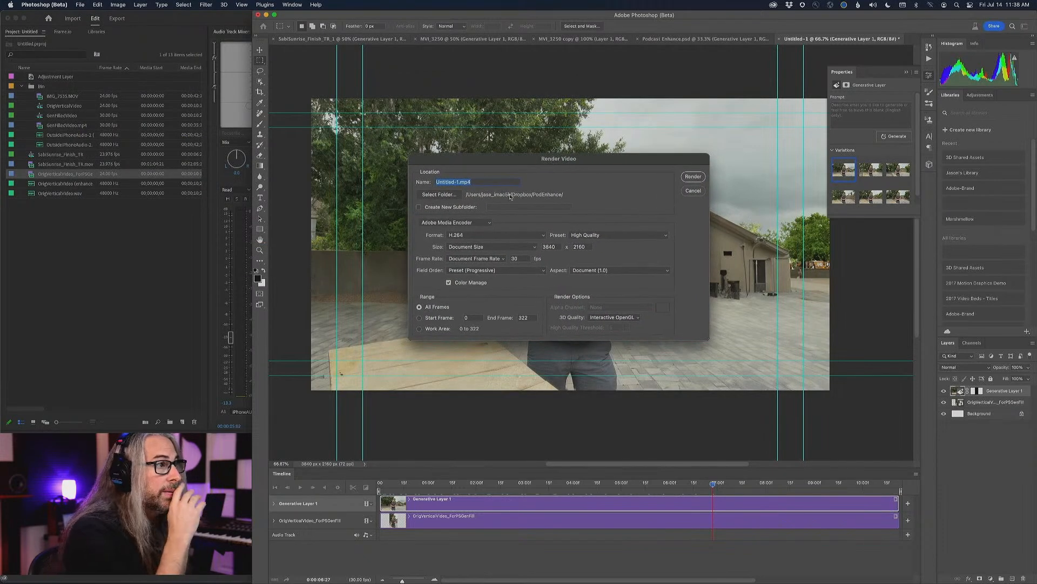
{"action": "left_click", "coordinate": [486, 223]}
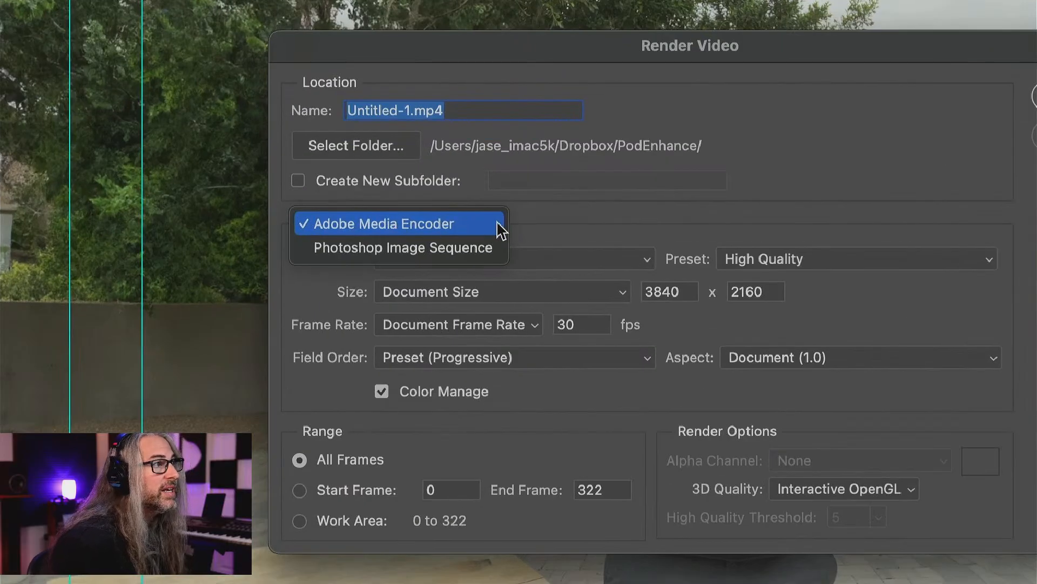
{"action": "left_click", "coordinate": [540, 223]}
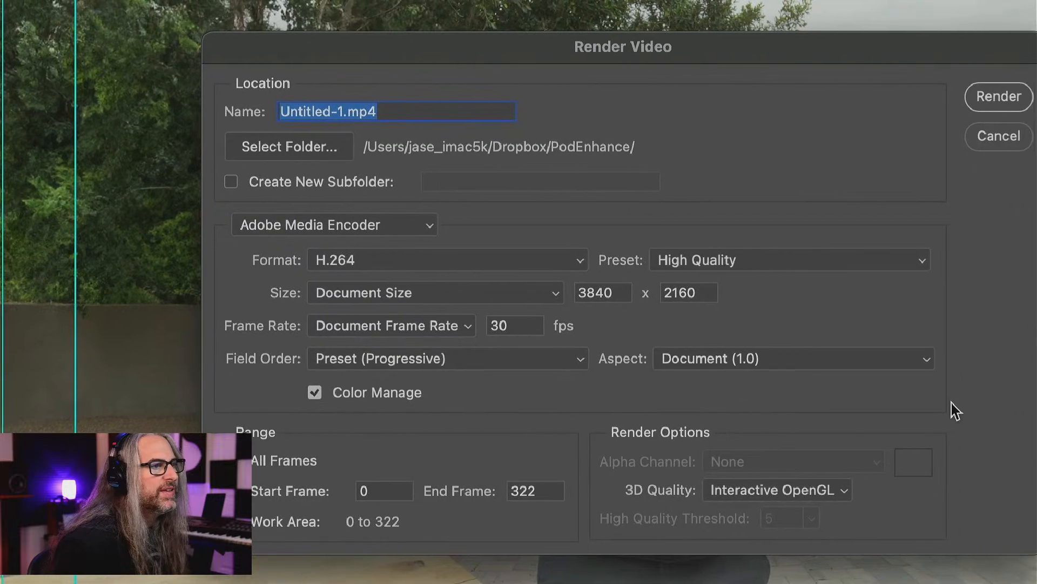
{"action": "left_click", "coordinate": [885, 259]}
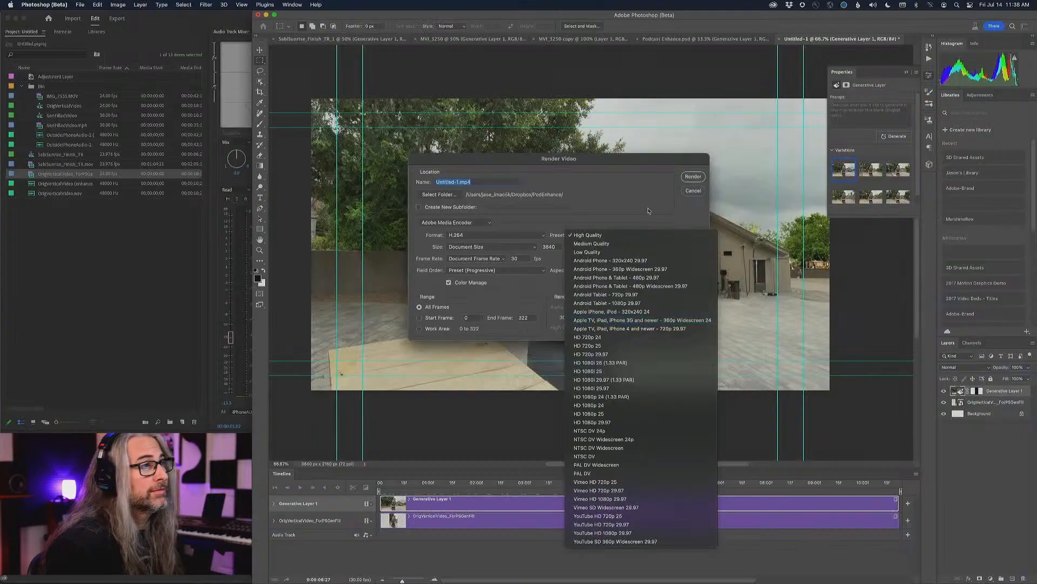
{"action": "left_click", "coordinate": [625, 175]}
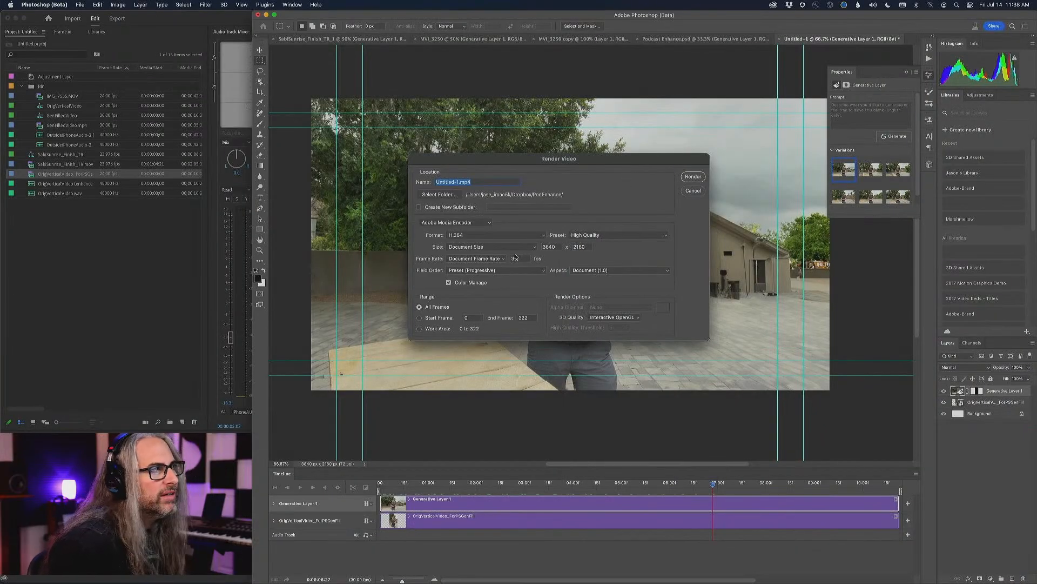
{"action": "left_click", "coordinate": [476, 236]}
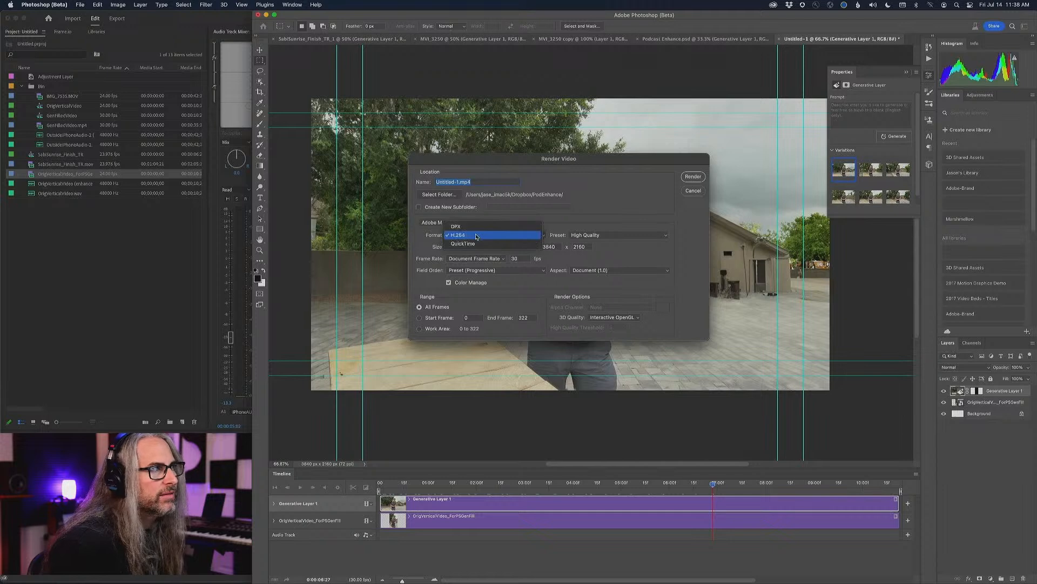
{"action": "left_click", "coordinate": [477, 236]}
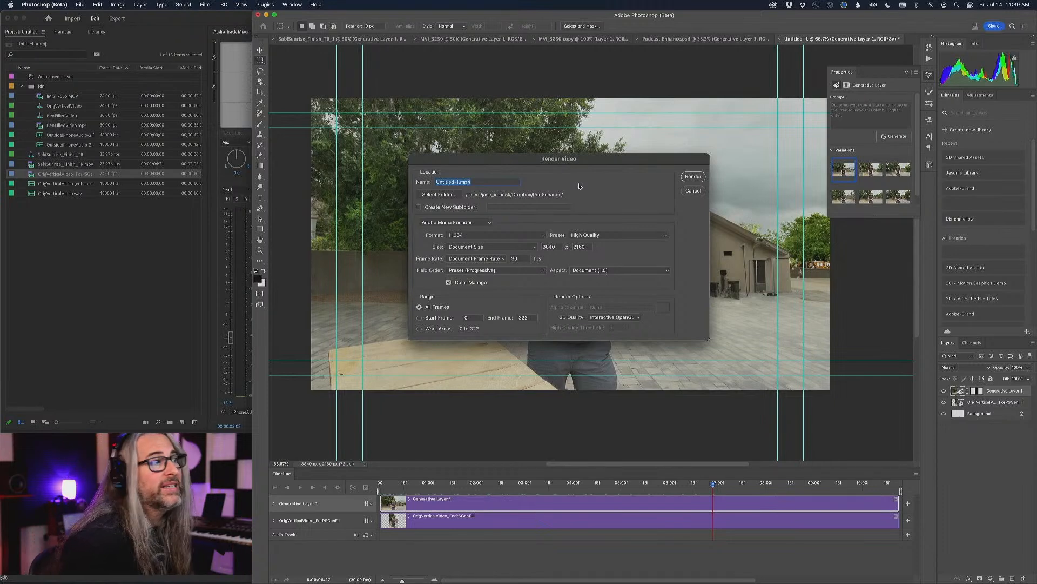
Step: Try the QuickTime render format with the Uncompressed preset and the Animation High Quality preset
{"action": "left_click", "coordinate": [522, 234]}
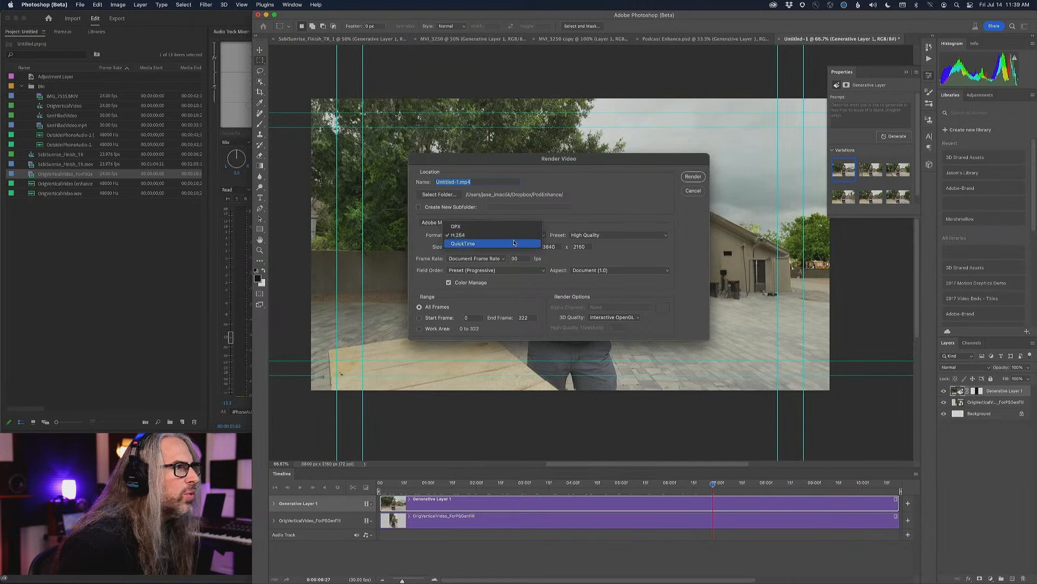
{"action": "left_click", "coordinate": [521, 242]}
{"action": "left_click", "coordinate": [640, 238]}
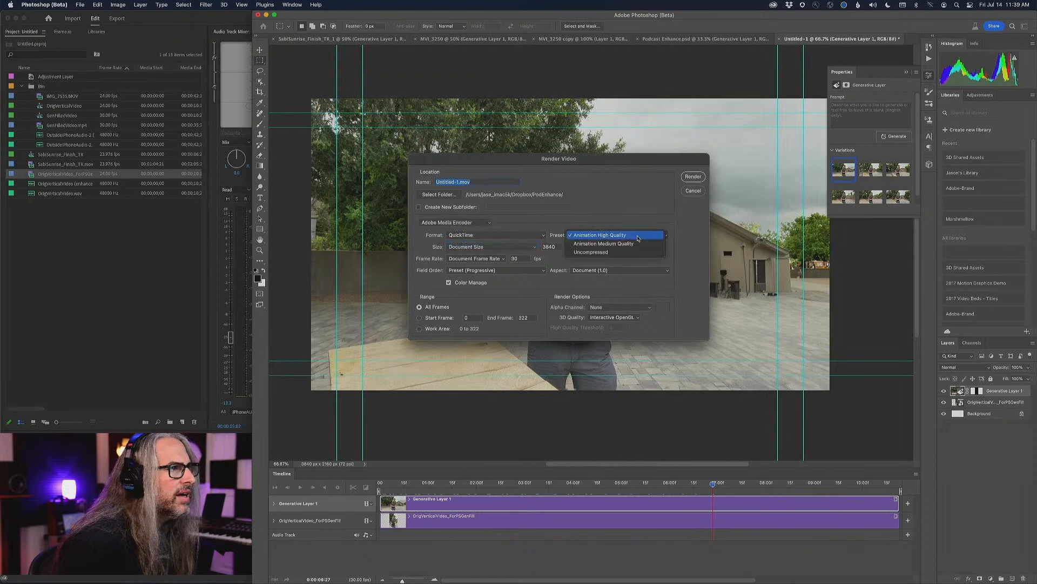
{"action": "left_click", "coordinate": [639, 252]}
{"action": "left_click", "coordinate": [640, 235]}
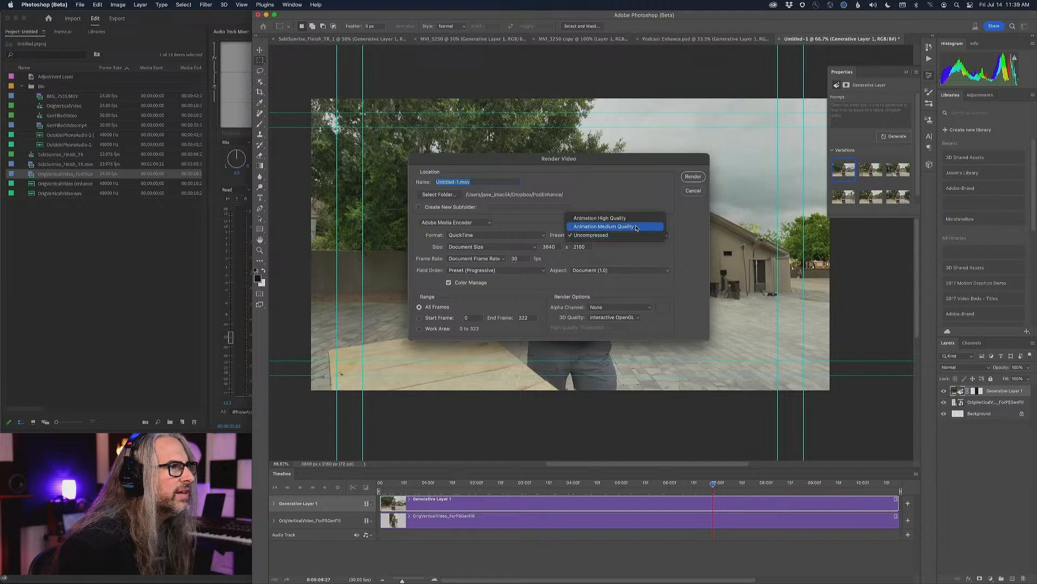
{"action": "left_click", "coordinate": [632, 218]}
Step: Set the render format back to H.264, keeping Adobe Media Encoder as the encoder
{"action": "left_click", "coordinate": [485, 223]}
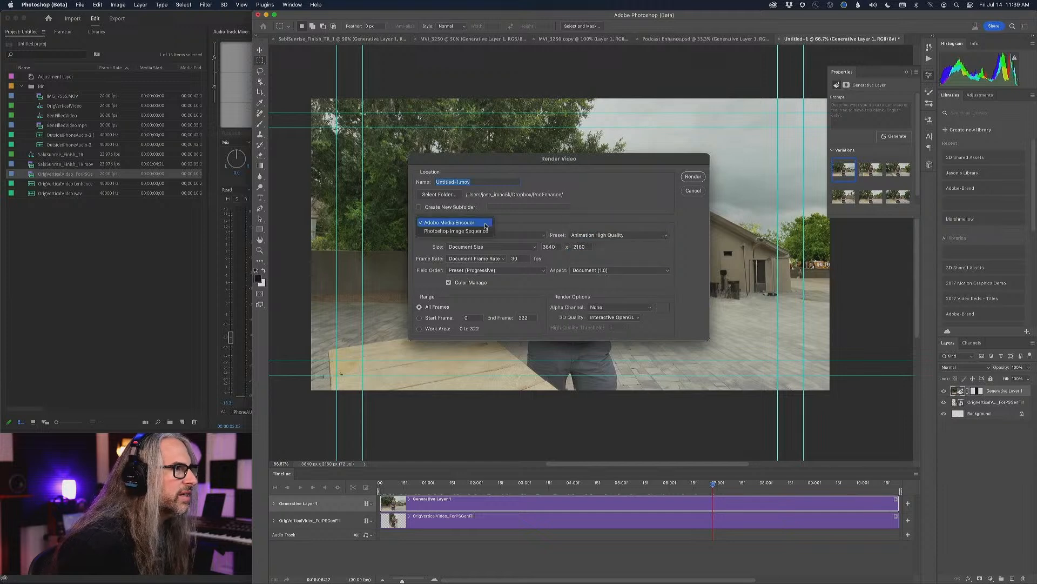
{"action": "left_click", "coordinate": [485, 223]}
{"action": "left_click", "coordinate": [489, 235]}
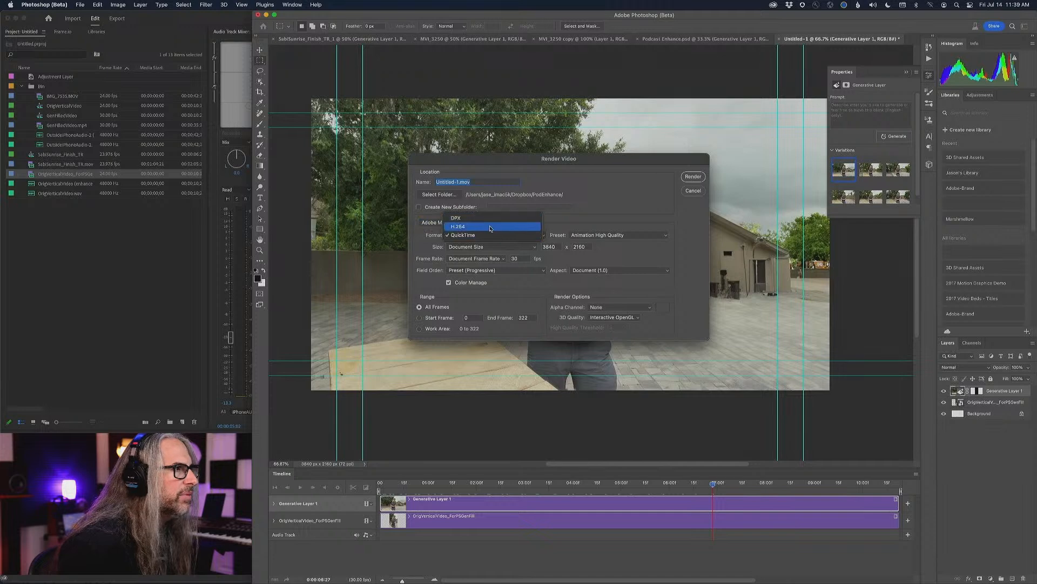
{"action": "left_click", "coordinate": [510, 228]}
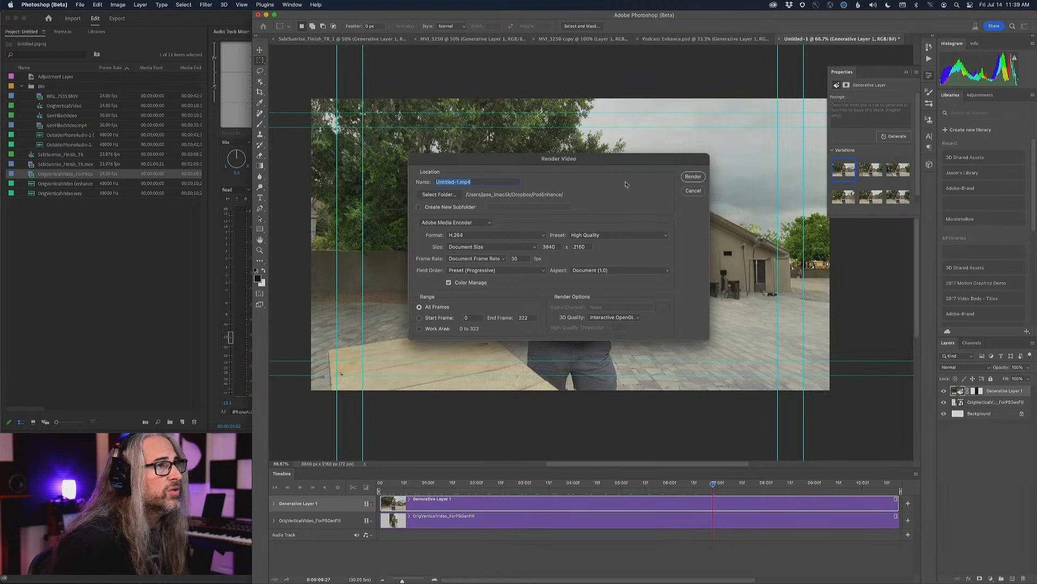
Step: Switch to Premiere Pro, bring up the GenFilledVideo sequence and load the Stream workspace
{"action": "key", "text": "super+Tab"}
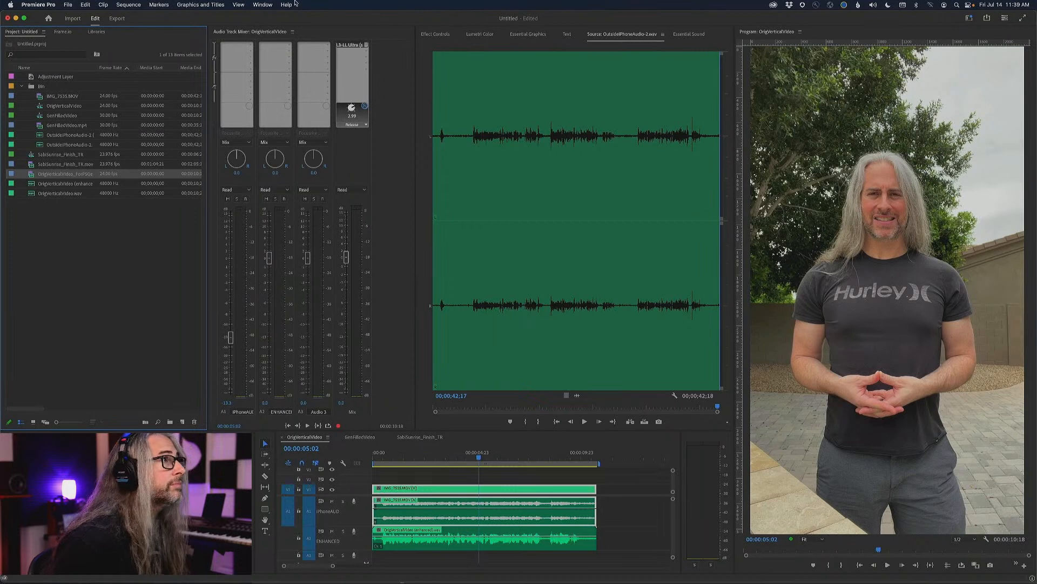
{"action": "left_click", "coordinate": [253, 4]}
{"action": "mouse_move", "coordinate": [270, 19]}
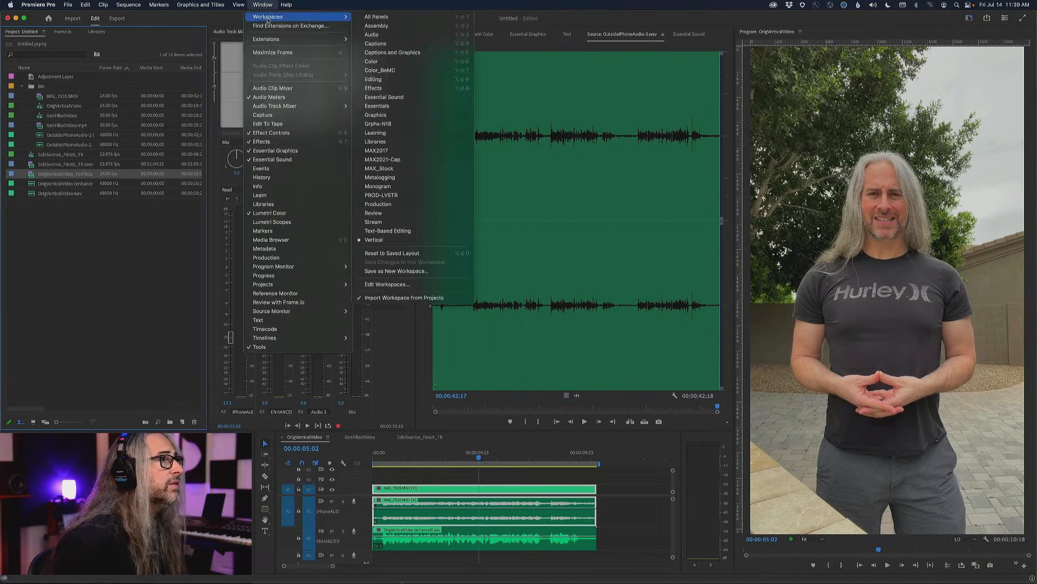
{"action": "left_click", "coordinate": [359, 437]}
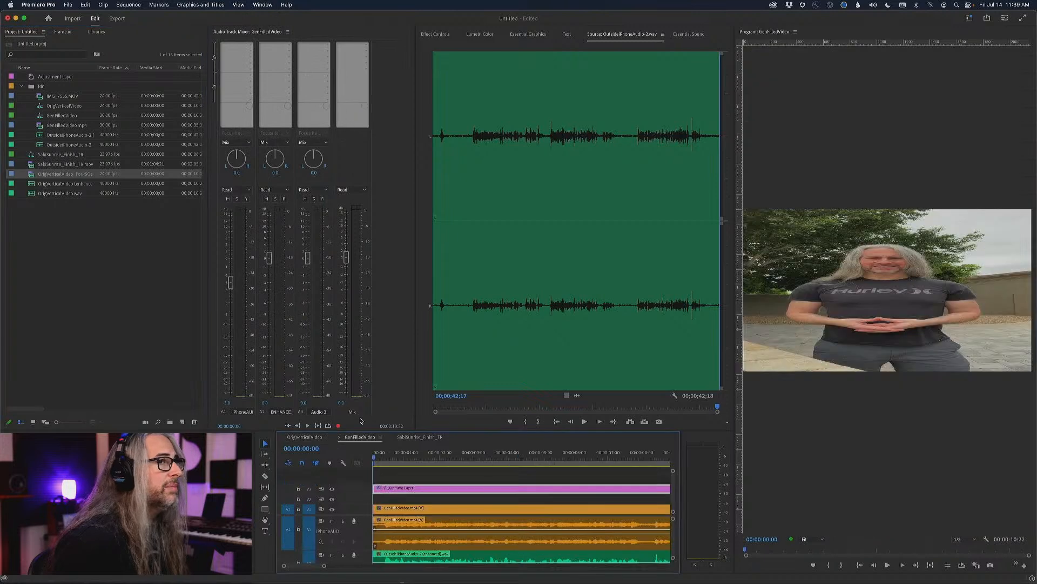
{"action": "left_click", "coordinate": [269, 4]}
{"action": "mouse_move", "coordinate": [274, 19]}
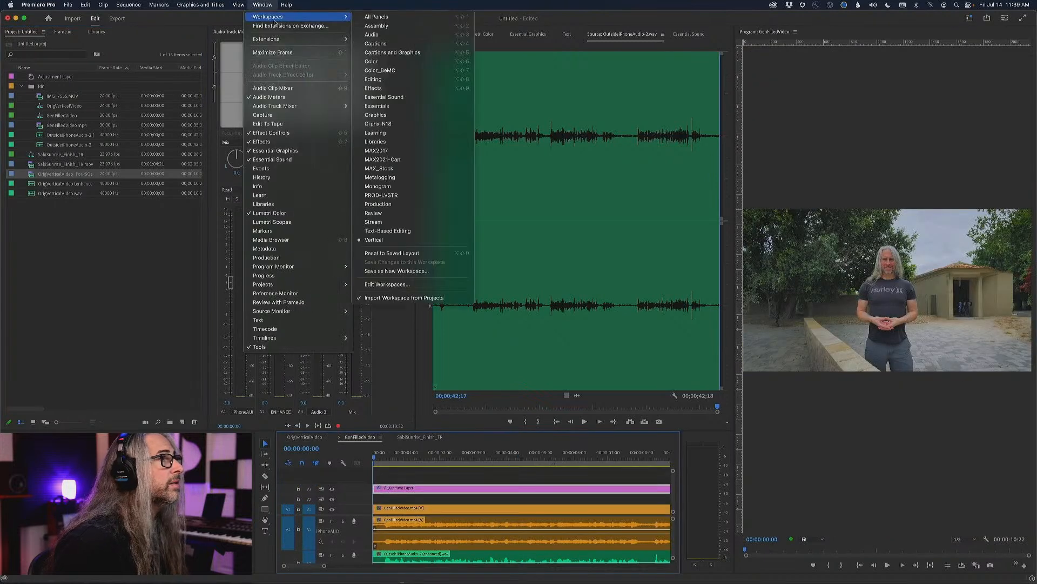
{"action": "left_click", "coordinate": [417, 222]}
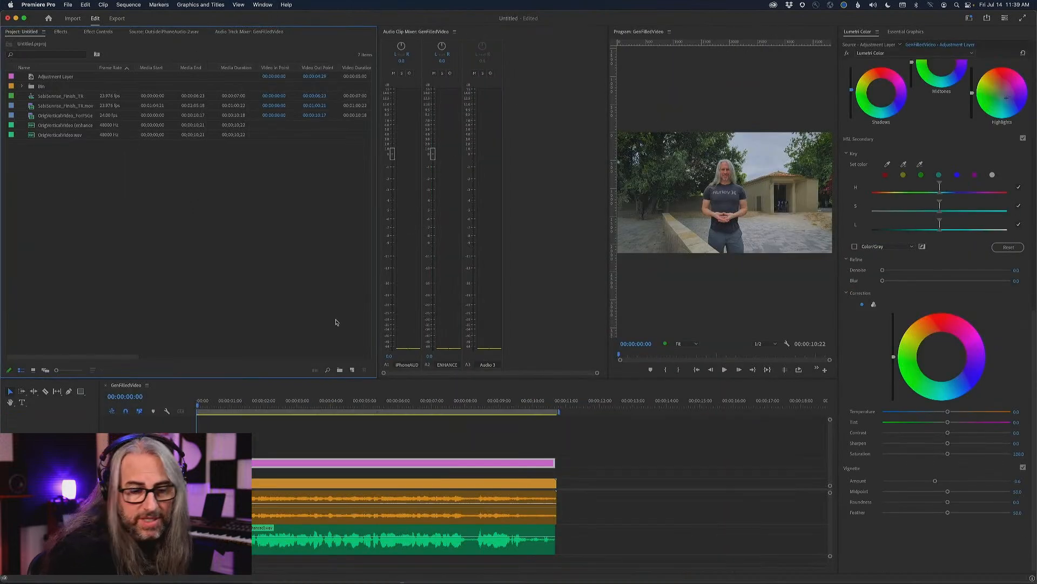
Step: Enlarge the Program monitor by resizing the surrounding panels and docking the Audio Clip Mixer with the Project panel group
{"action": "left_click_drag", "start_coordinate": [200, 377], "coordinate": [201, 430]}
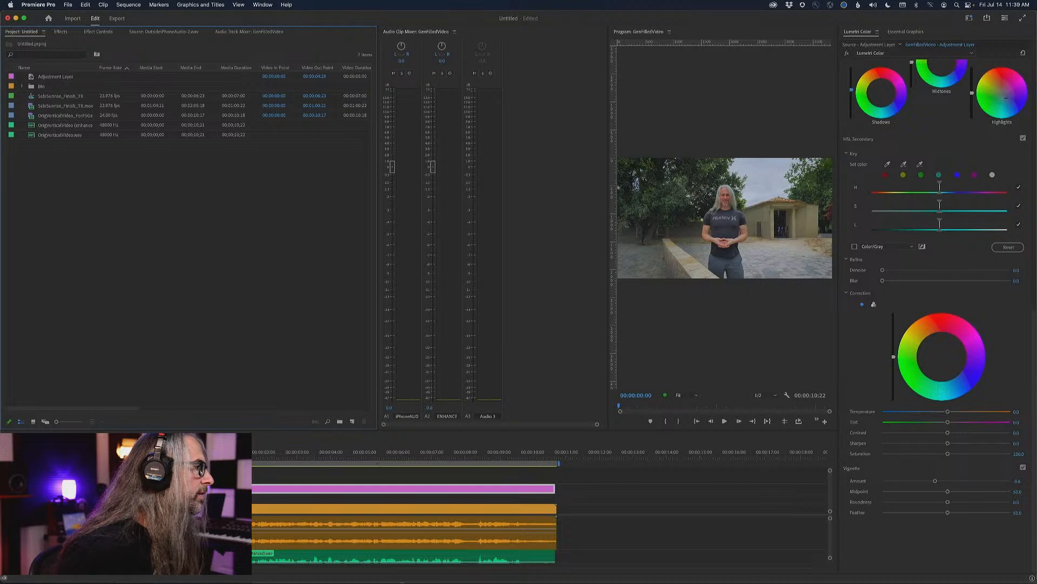
{"action": "left_click_drag", "start_coordinate": [101, 502], "coordinate": [257, 487]}
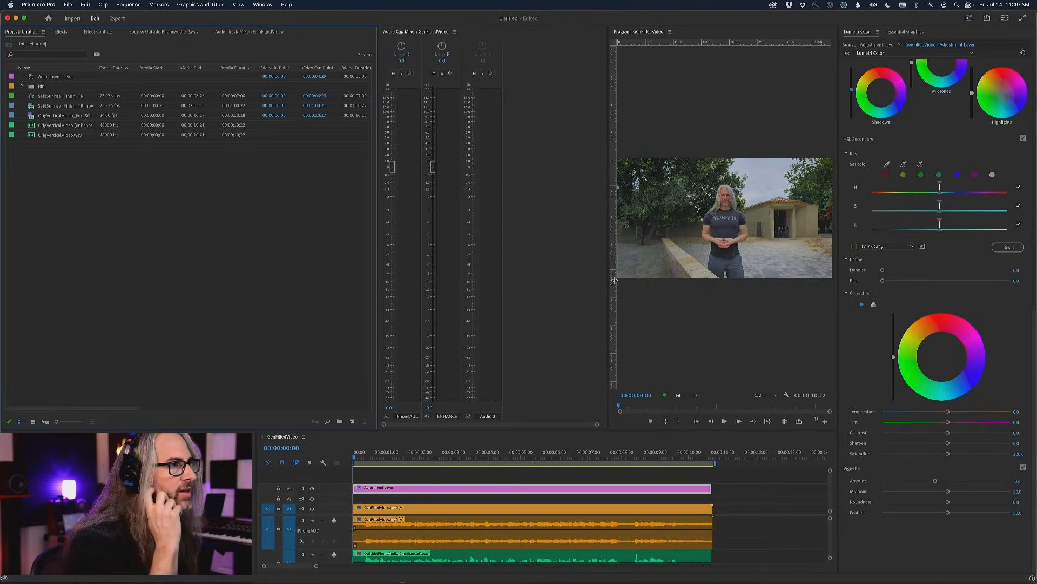
{"action": "left_click_drag", "start_coordinate": [600, 273], "coordinate": [527, 273]}
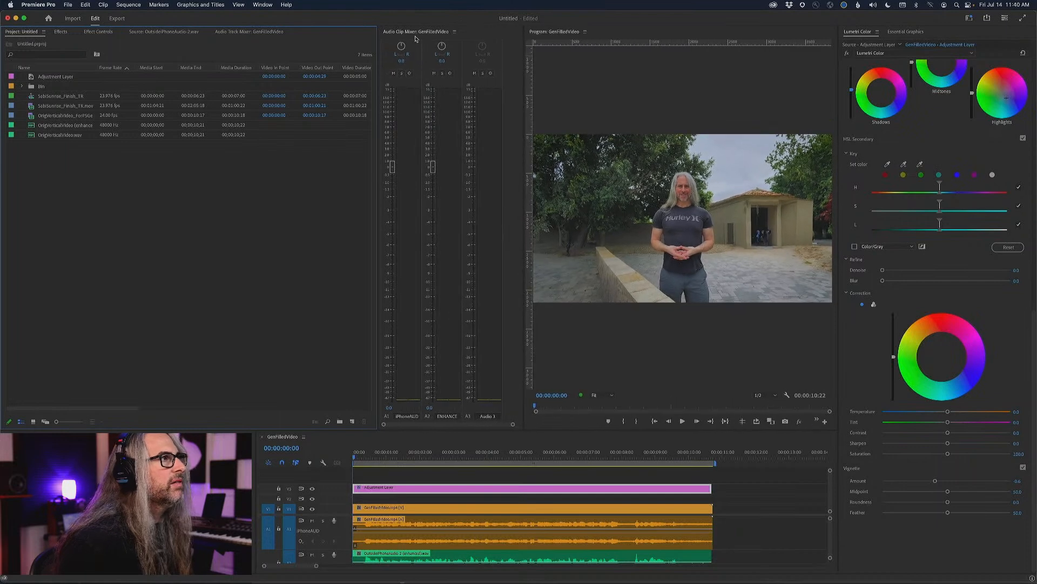
{"action": "left_click_drag", "start_coordinate": [244, 149], "coordinate": [303, 158]}
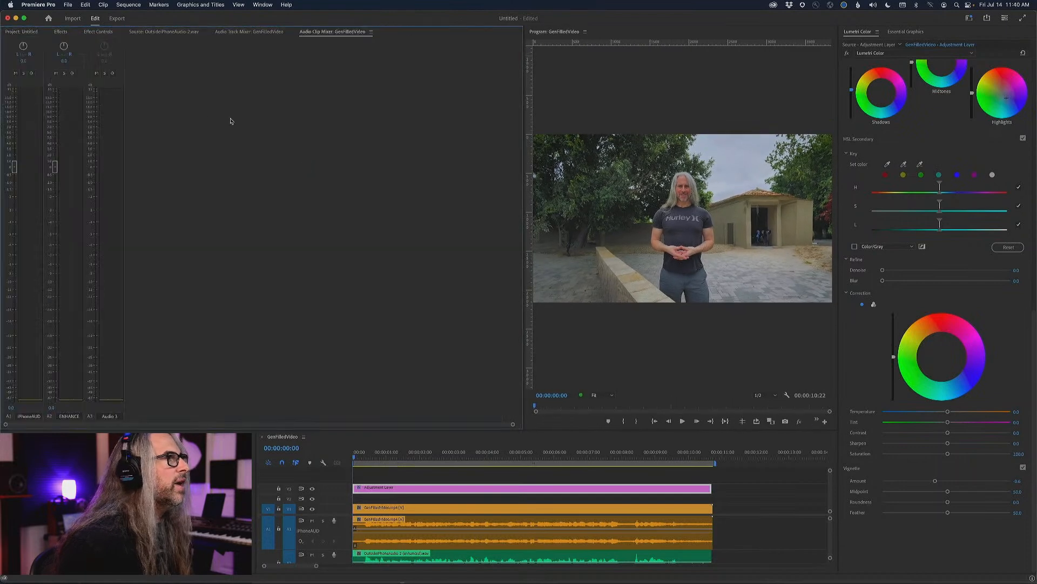
{"action": "left_click", "coordinate": [21, 32]}
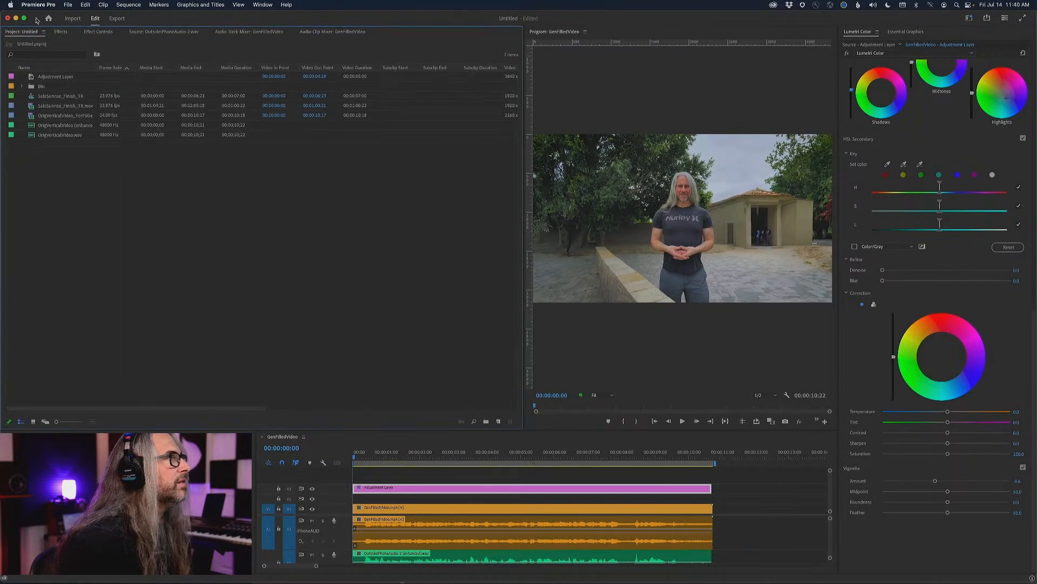
{"action": "left_click_drag", "start_coordinate": [524, 222], "coordinate": [269, 222]}
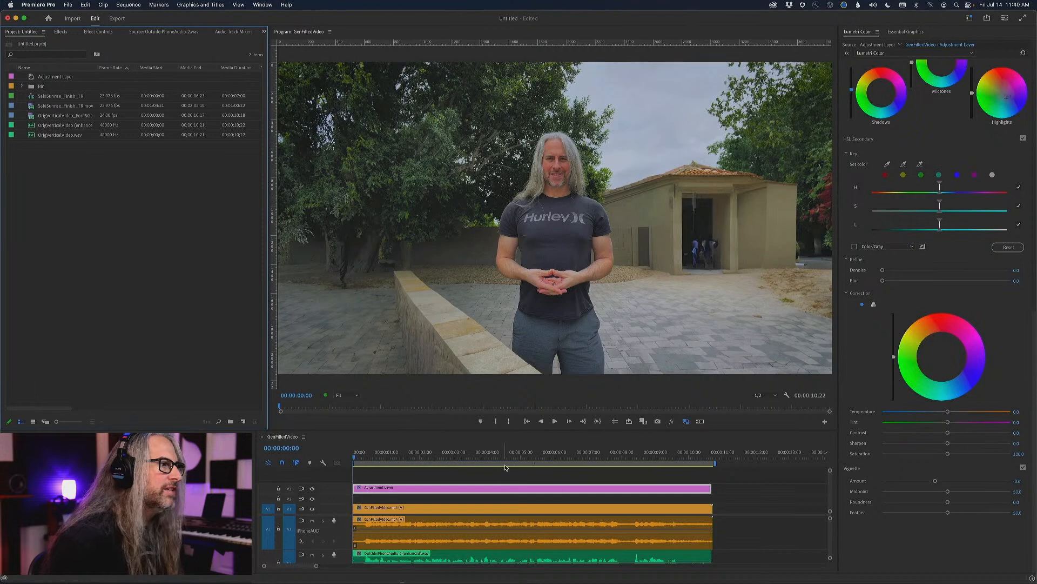
Step: Play the GenFilledVideo sequence, then replay its opening seconds from the start
{"action": "key", "text": "space"}
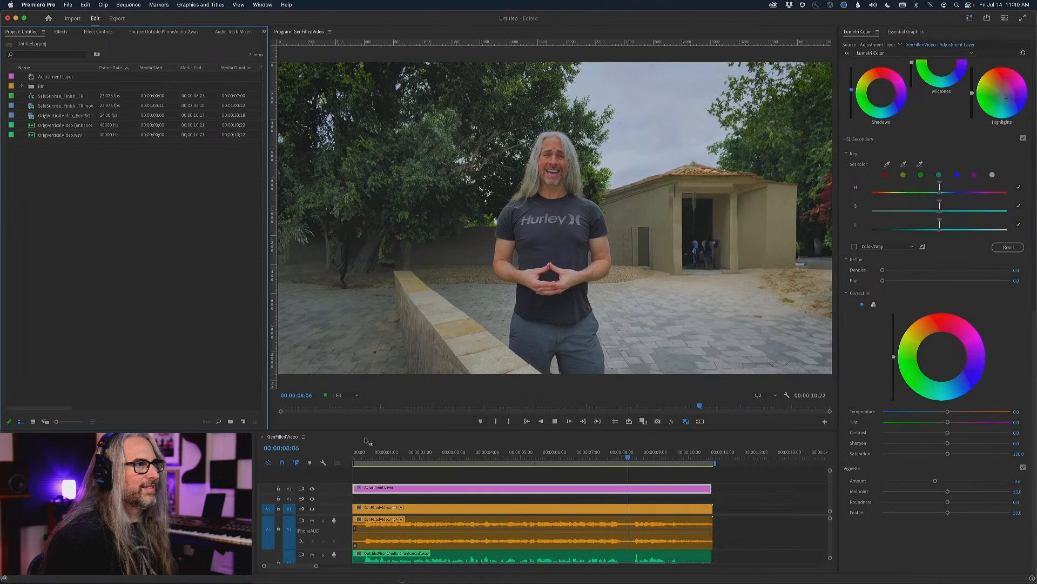
{"action": "key", "text": "space"}
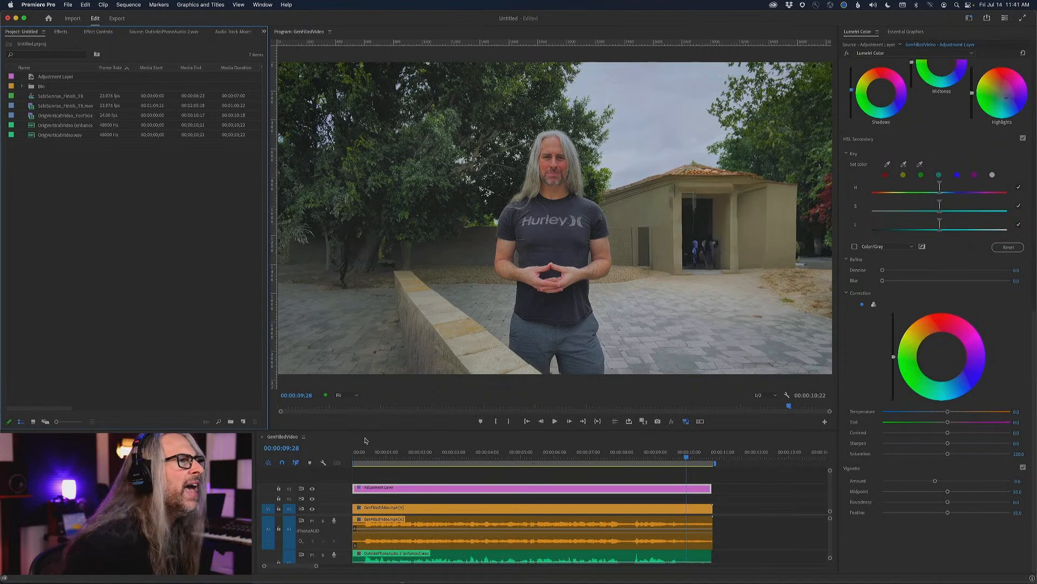
{"action": "left_click", "coordinate": [351, 455]}
{"action": "key", "text": "space"}
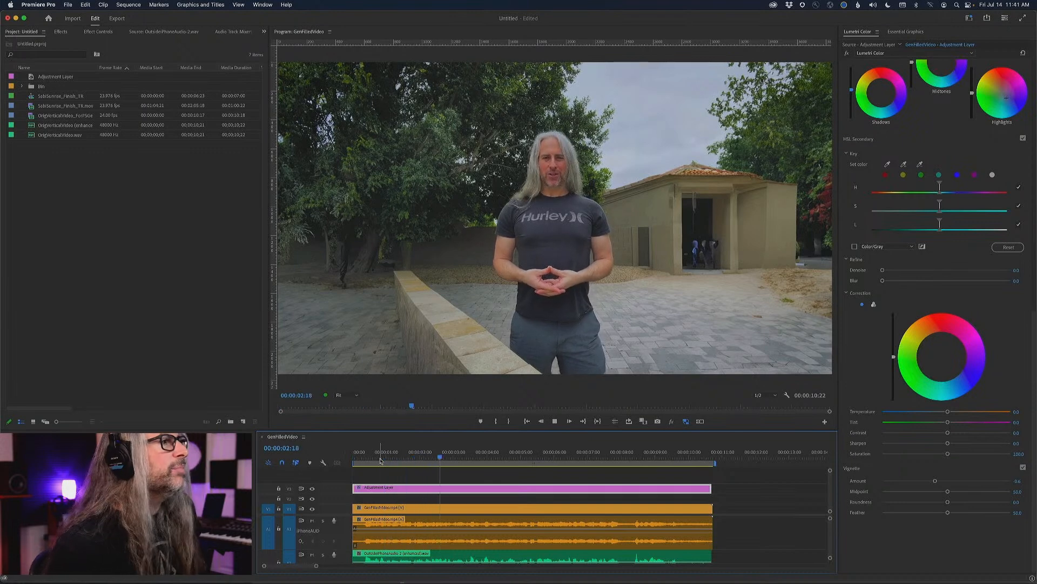
{"action": "key", "text": "space"}
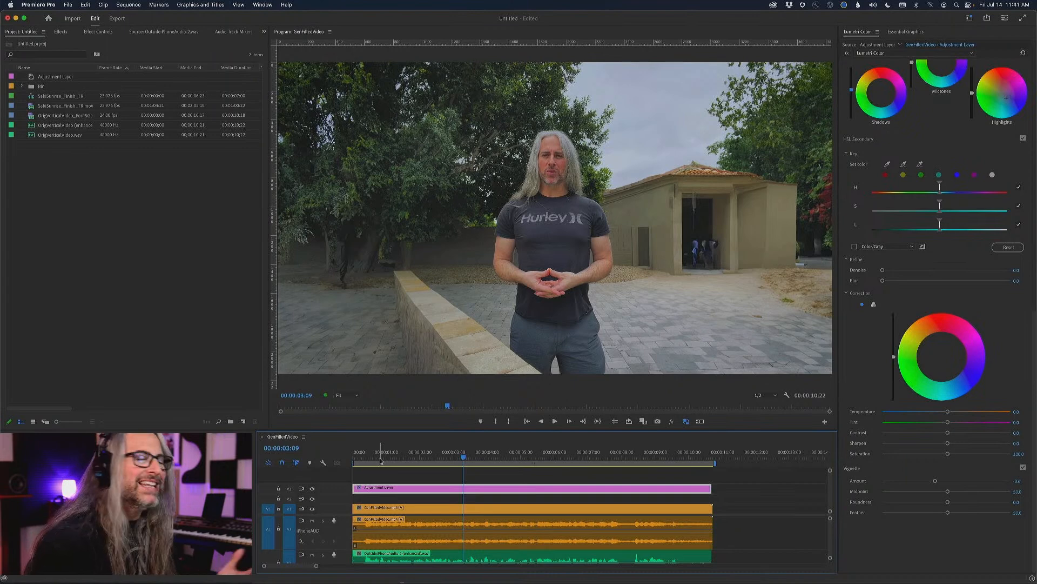
Step: Switch to Photoshop, cancel the Render Video export and bring up the MVI_3250 copy document
{"action": "key", "text": "super+Tab"}
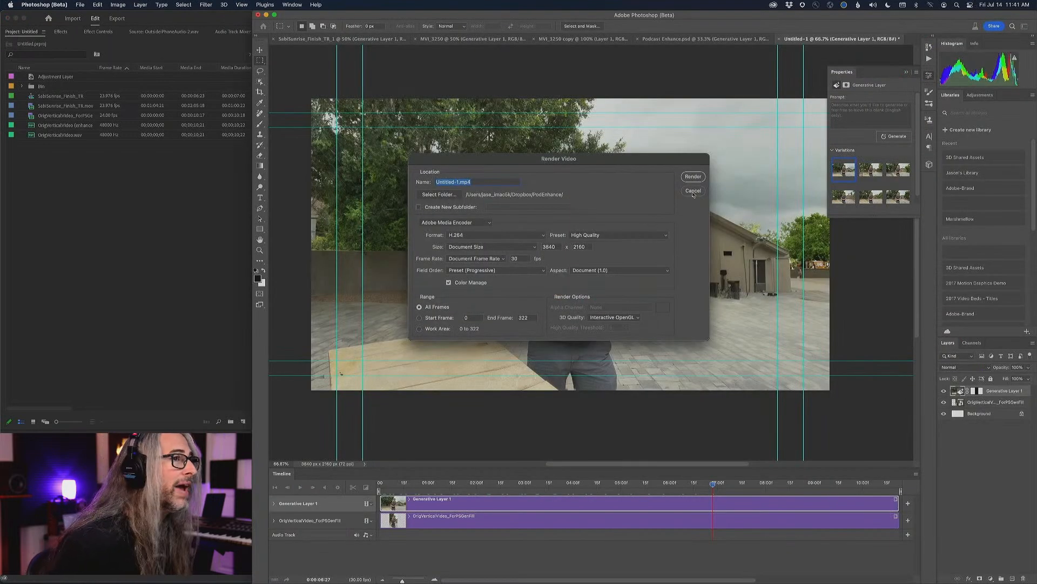
{"action": "left_click", "coordinate": [695, 192]}
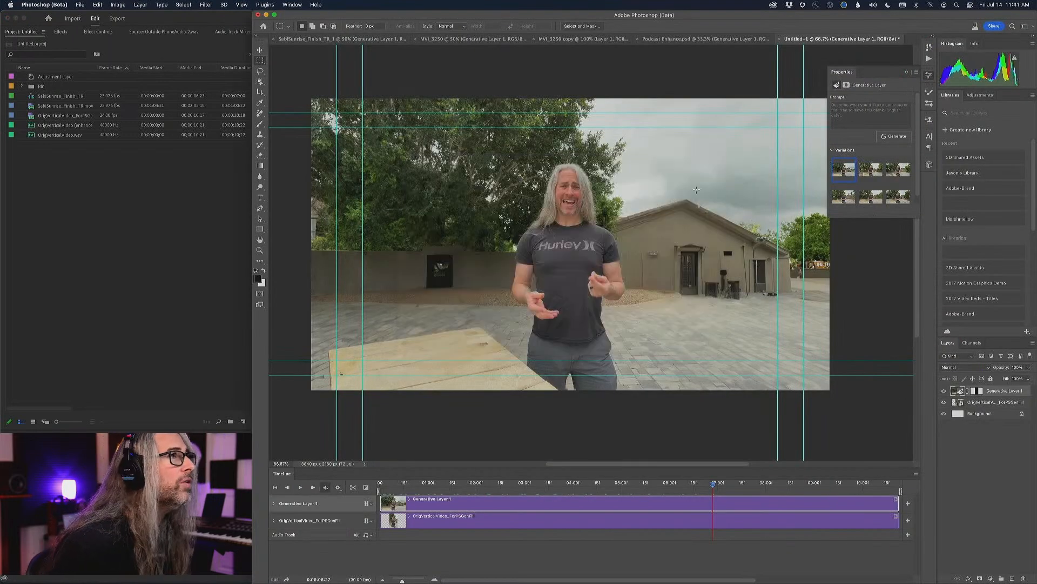
{"action": "left_click", "coordinate": [570, 40]}
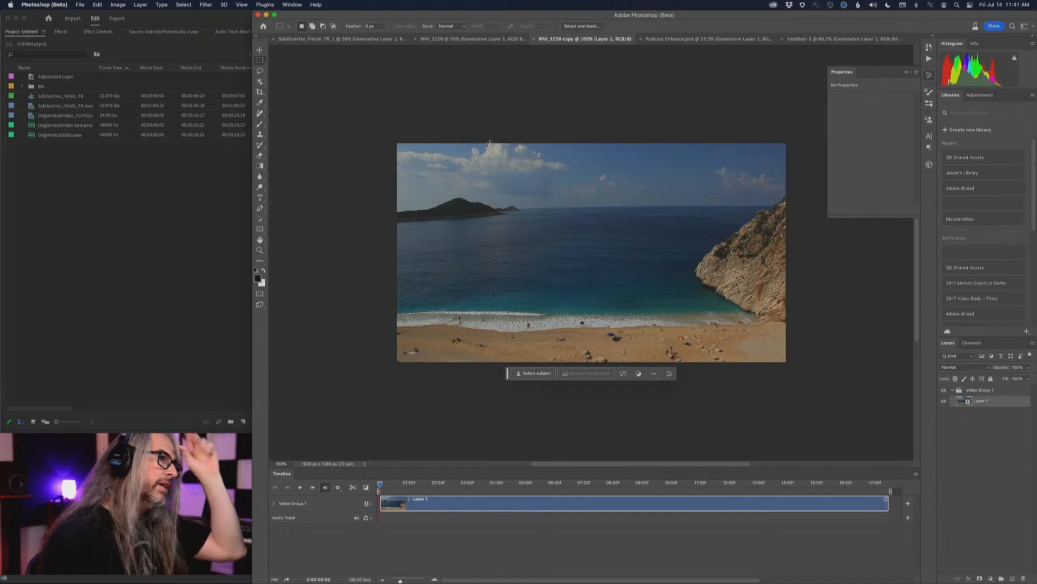
Step: Play and scrub through the beach video, then return the playhead to the first frame
{"action": "key", "text": "space"}
{"action": "key", "text": "space"}
{"action": "left_click", "coordinate": [569, 483]}
{"action": "left_click", "coordinate": [432, 483]}
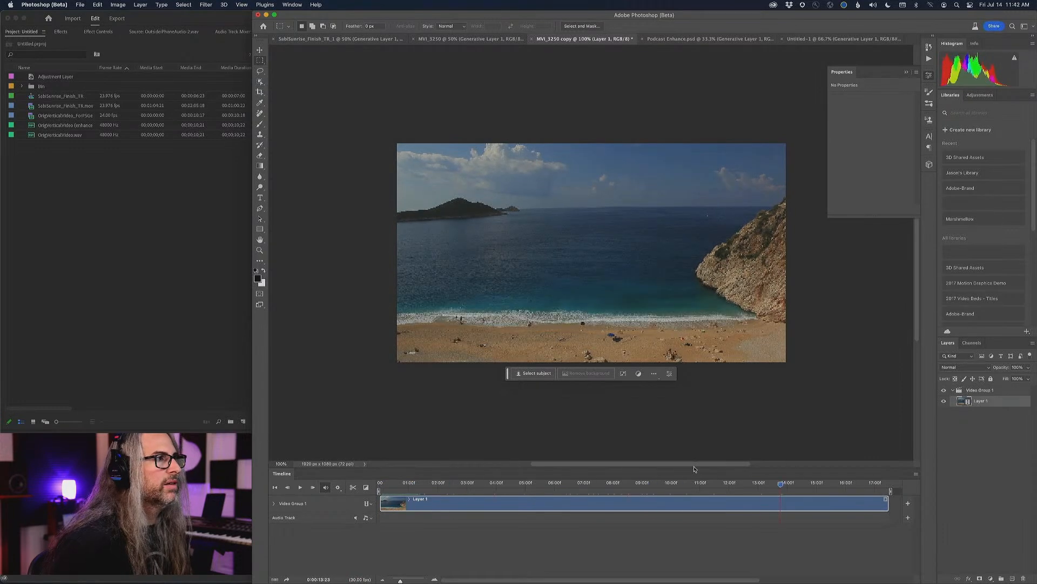
{"action": "left_click_drag", "start_coordinate": [425, 470], "coordinate": [369, 467]}
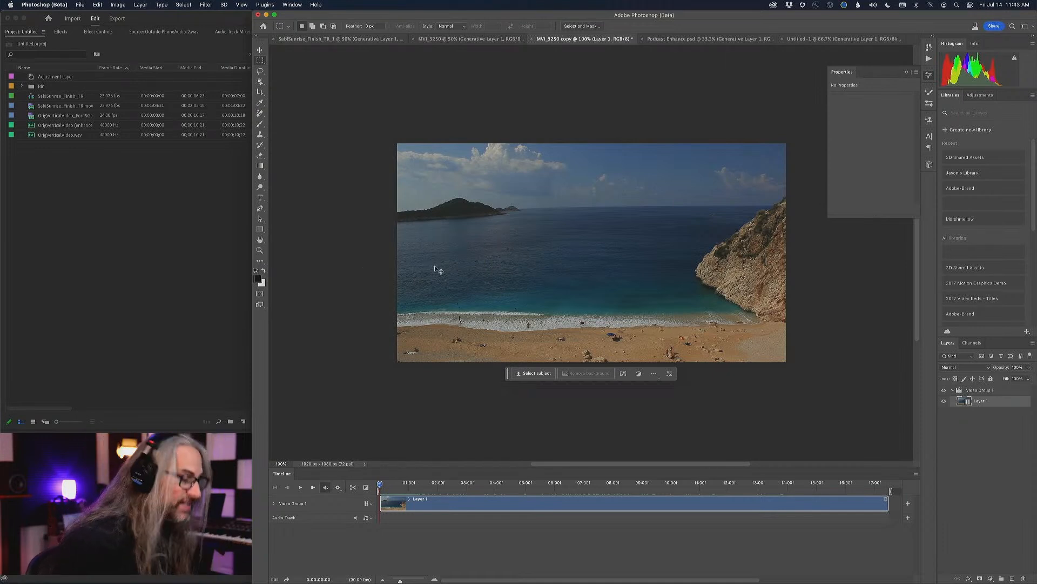
Step: Extend the canvas height to 3413 pixels, keeping the width at 1920 and the anchor centred
{"action": "key", "text": "super+minus"}
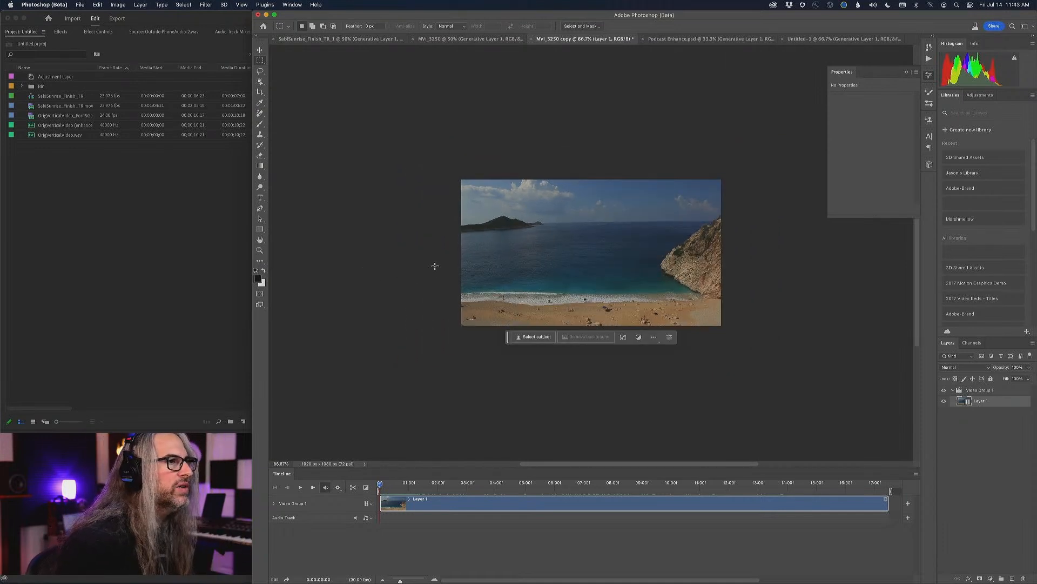
{"action": "left_click", "coordinate": [122, 4]}
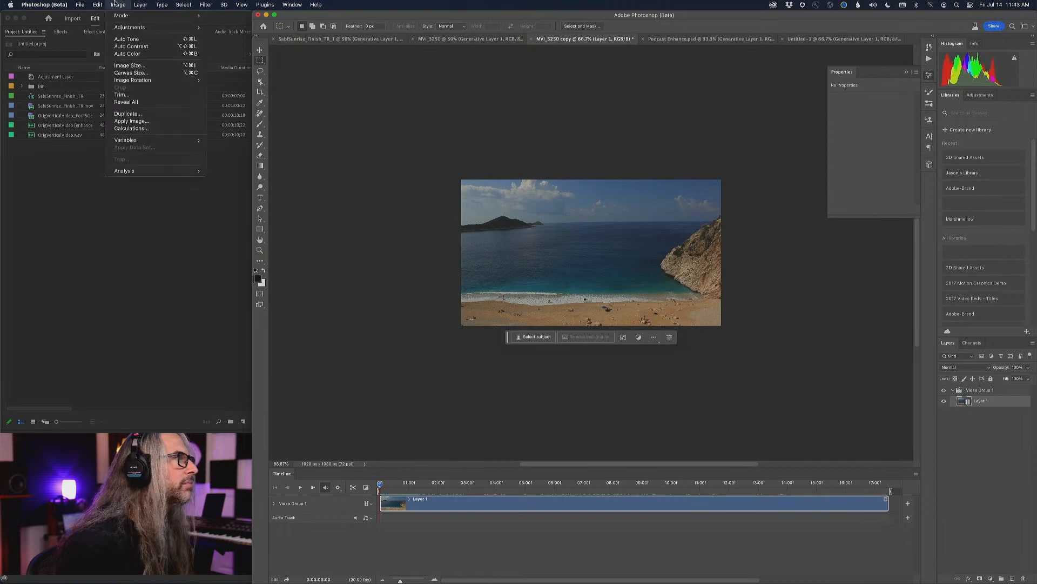
{"action": "left_click", "coordinate": [139, 74]}
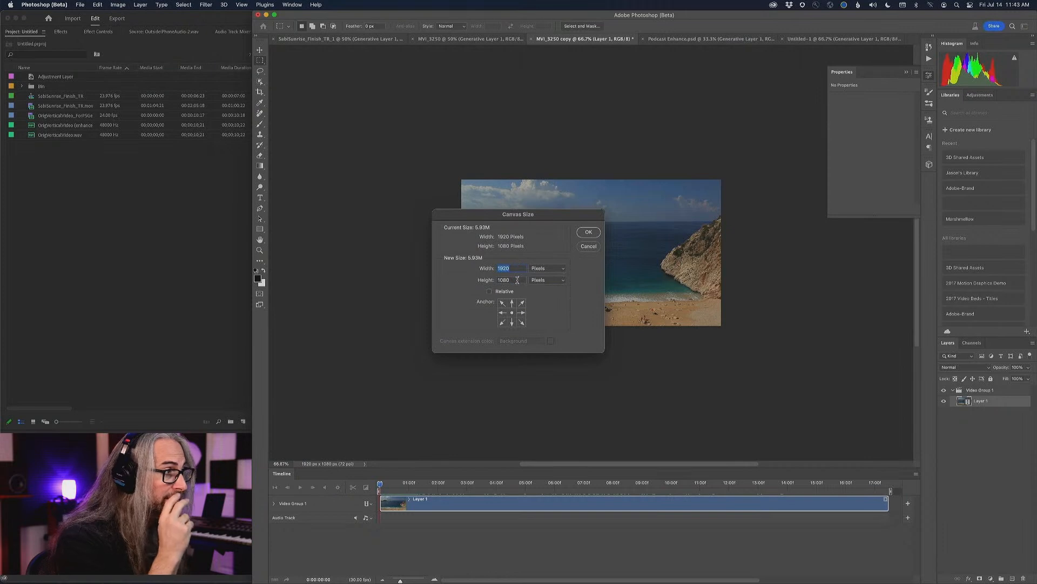
{"action": "left_click_drag", "start_coordinate": [517, 280], "coordinate": [476, 280]}
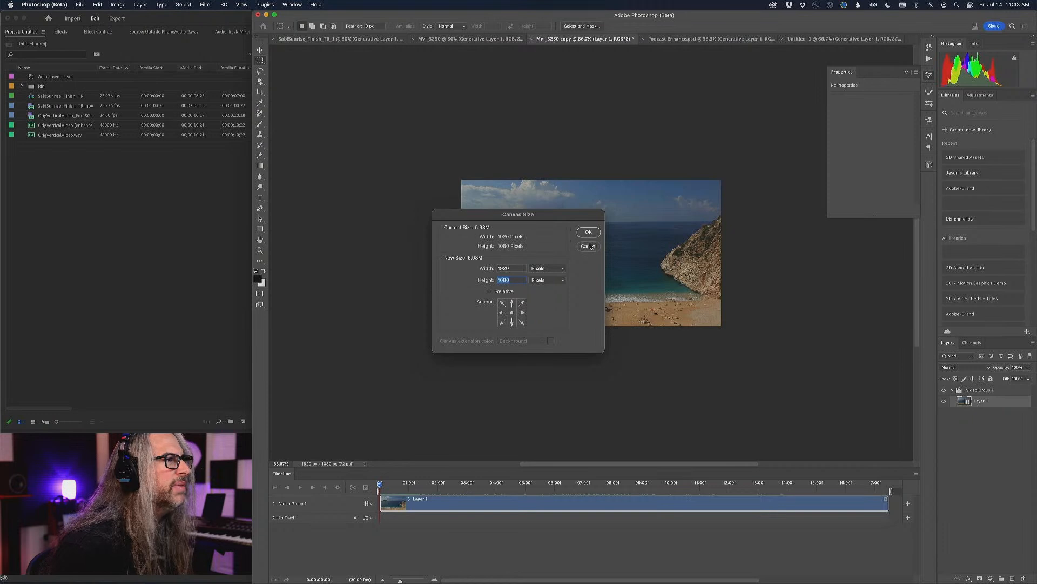
{"action": "left_click", "coordinate": [516, 279]}
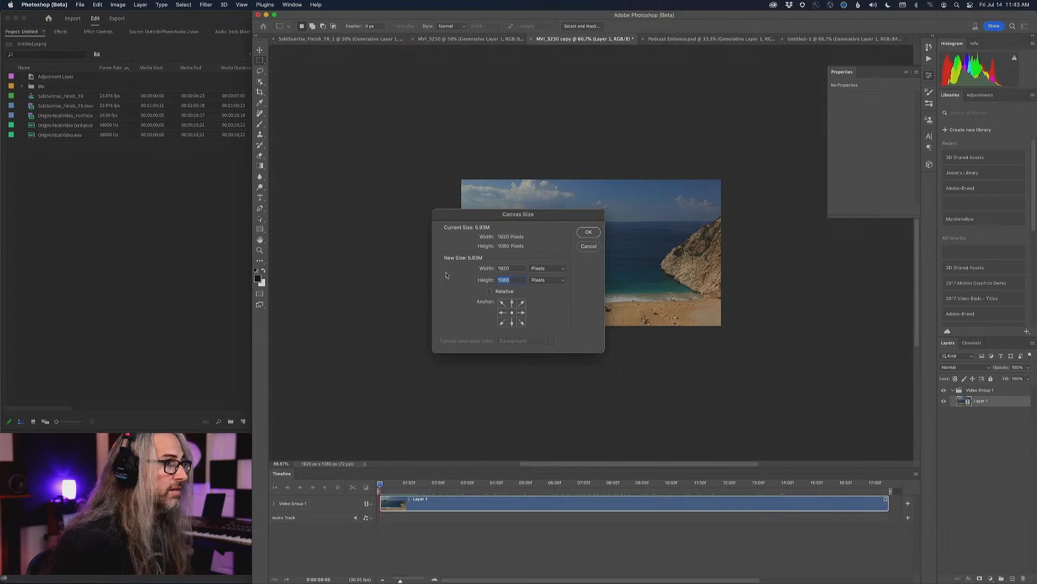
{"action": "type", "text": "3413"}
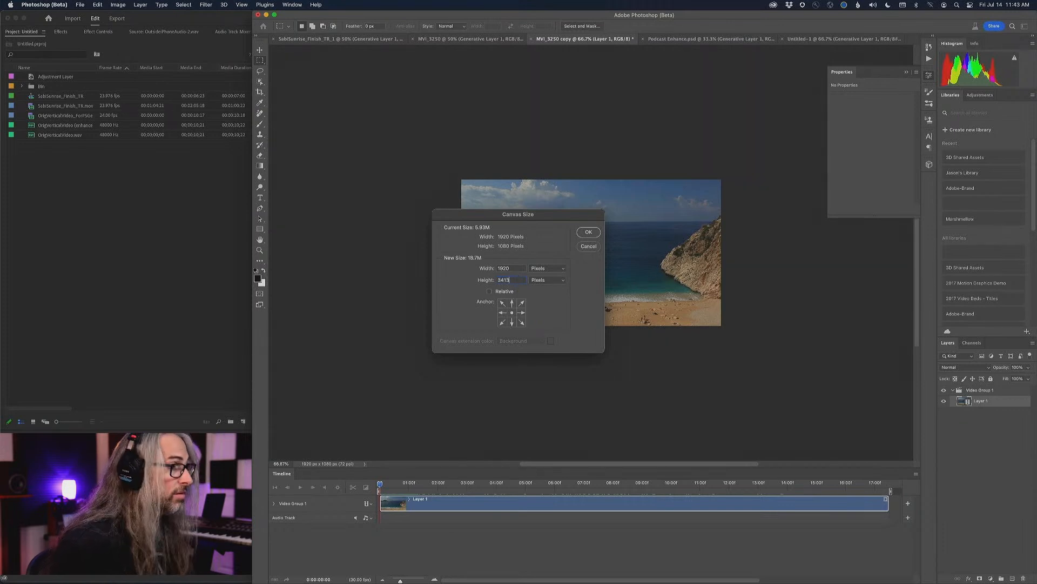
{"action": "left_click", "coordinate": [513, 311]}
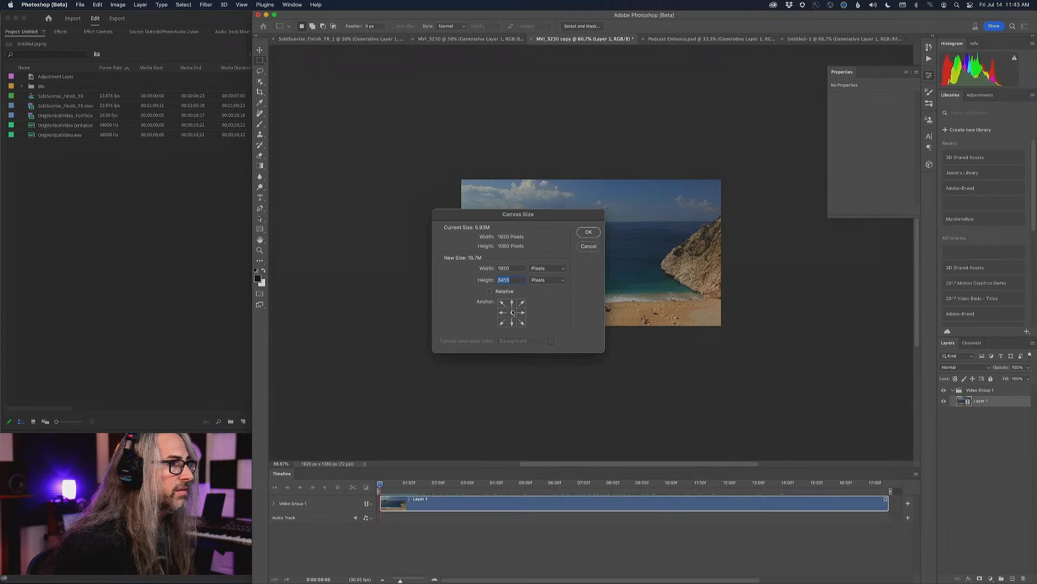
{"action": "left_click", "coordinate": [590, 232]}
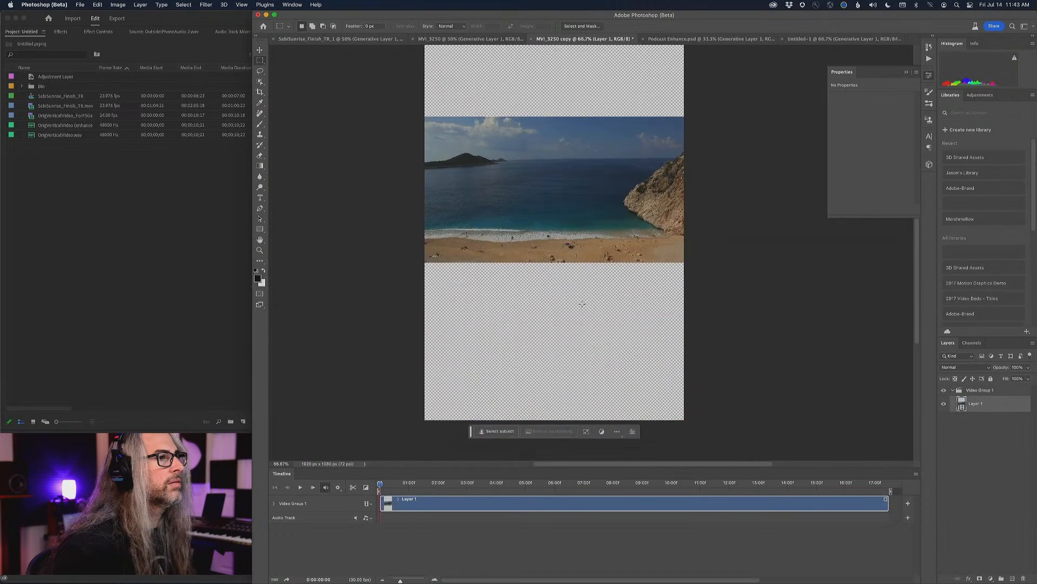
Step: Select the empty areas above and below the beach video, slightly overlapping its edges, and run Generative Fill without a prompt
{"action": "scroll", "coordinate": [582, 304], "scroll_direction": "down", "scroll_amount": 2}
{"action": "key", "text": "super+minus"}
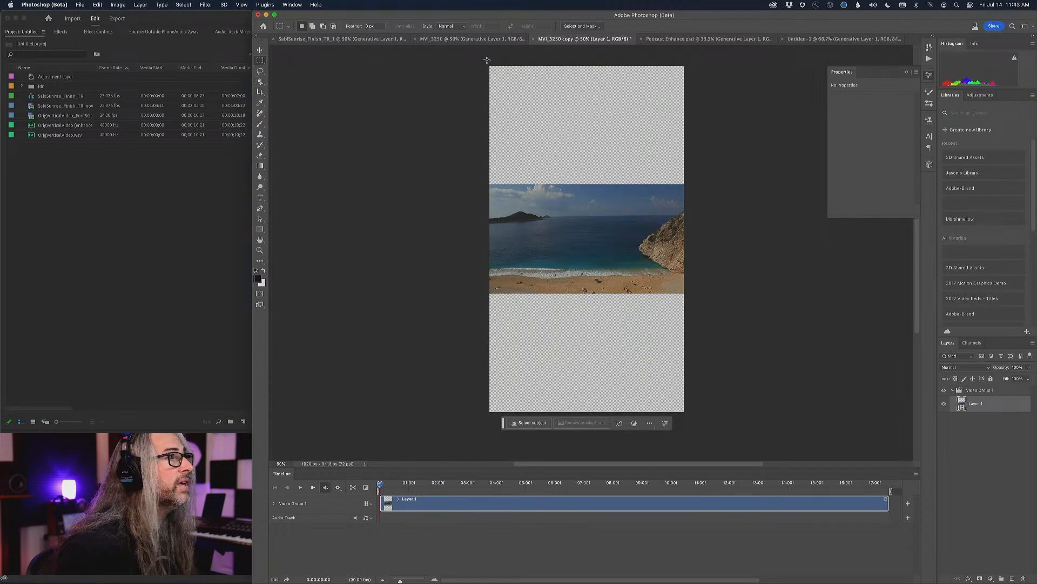
{"action": "left_click_drag", "start_coordinate": [480, 59], "coordinate": [699, 192]}
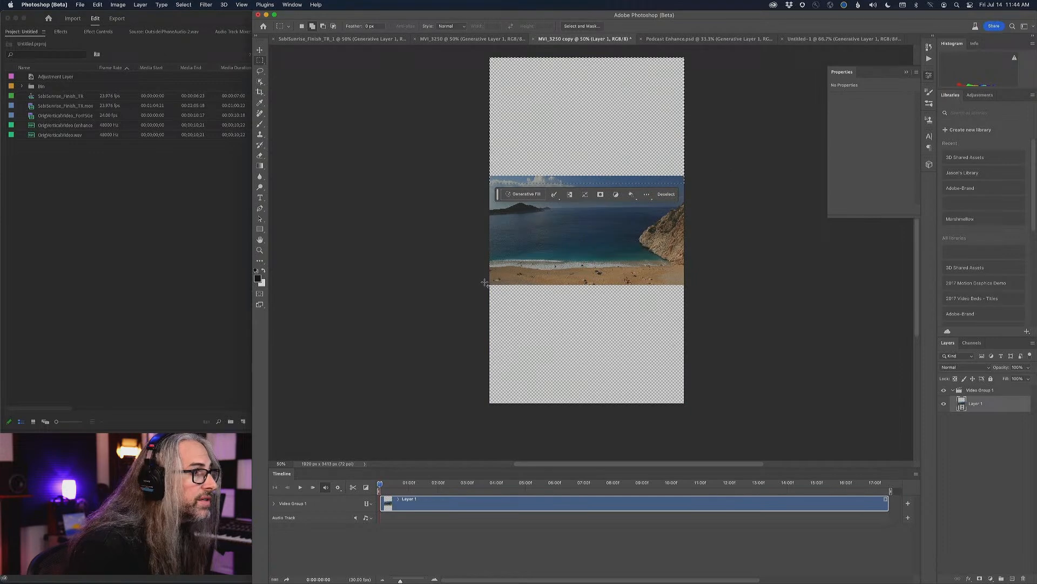
{"action": "left_click_drag", "start_coordinate": [490, 283], "coordinate": [685, 404]}
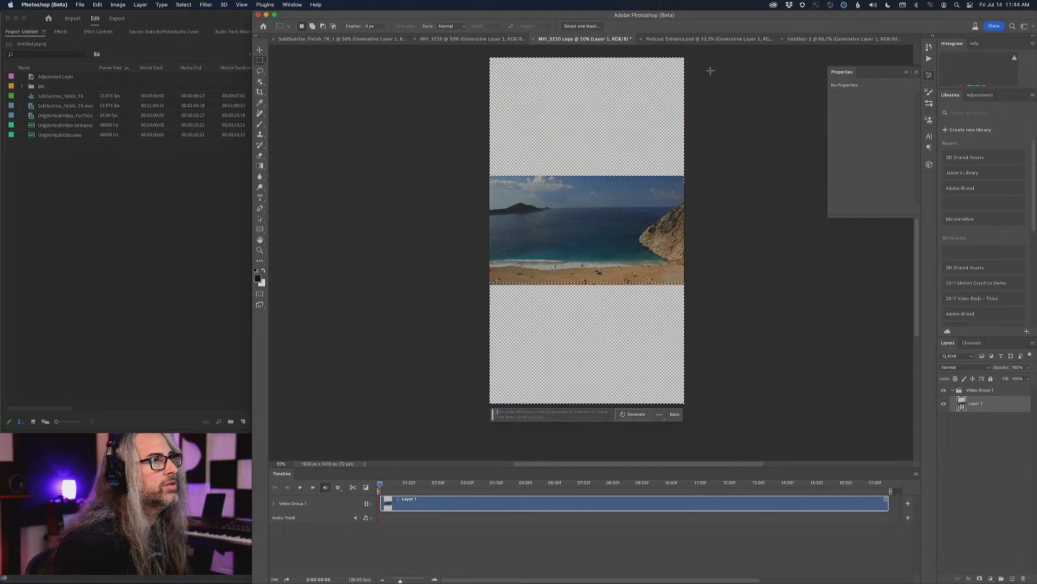
{"action": "left_click", "coordinate": [634, 414]}
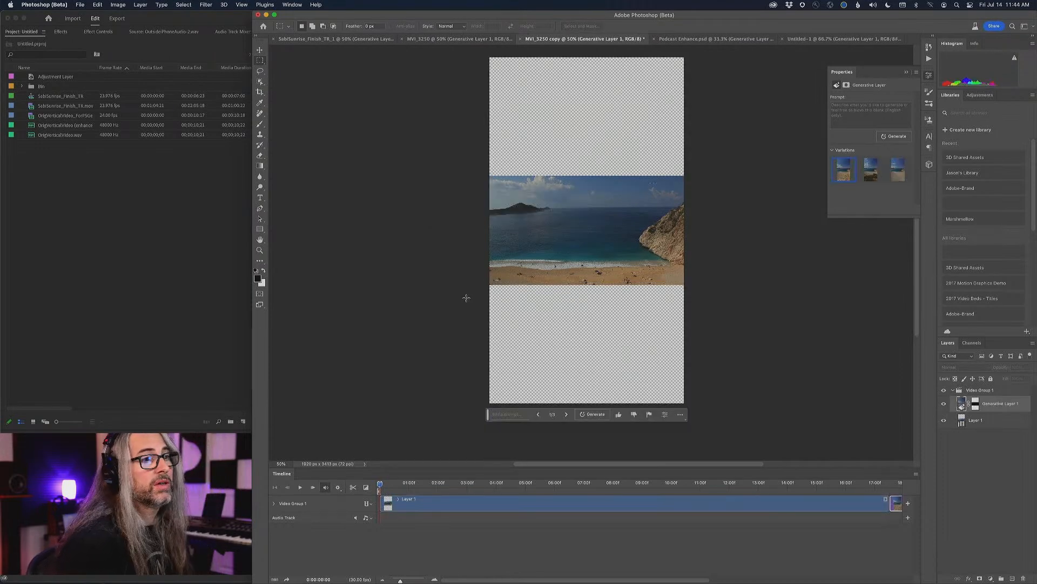
Step: Move the beach video's Layer 1 out of Video Group 1 onto its own track beneath the generated fill layer
{"action": "double_click", "coordinate": [990, 419]}
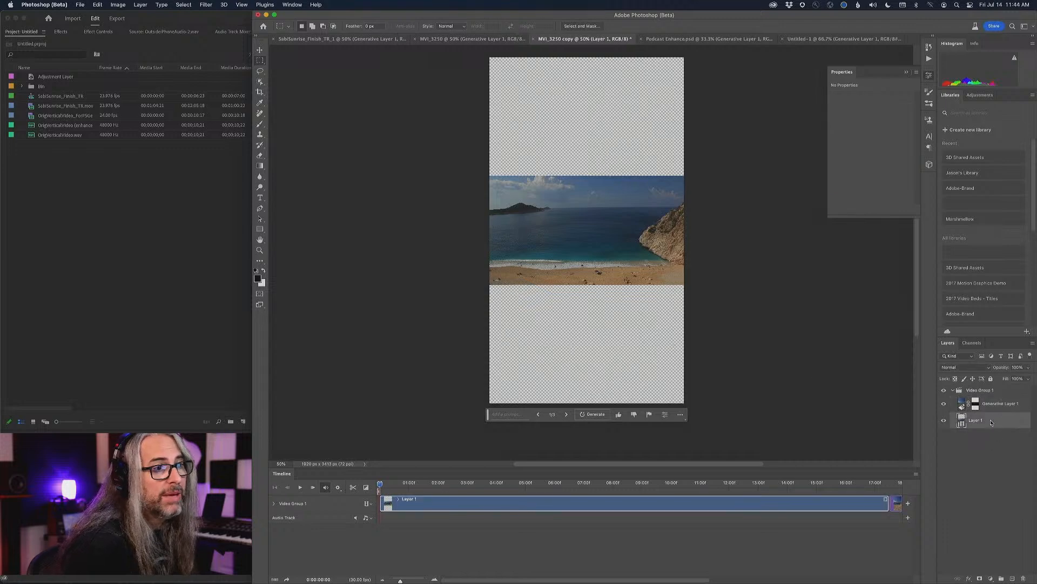
{"action": "left_click", "coordinate": [767, 246]}
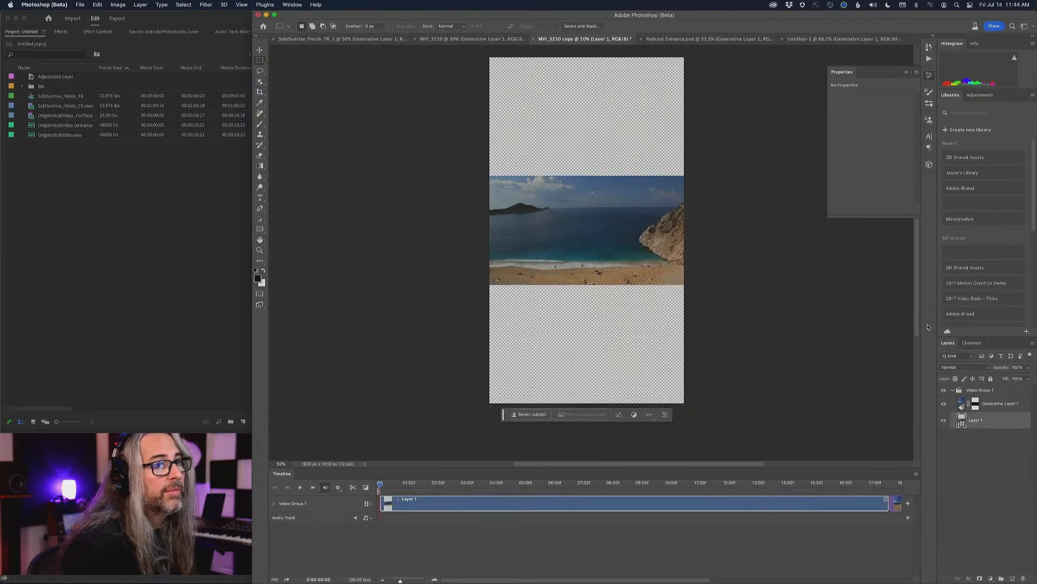
{"action": "left_click_drag", "start_coordinate": [990, 425], "coordinate": [961, 459]}
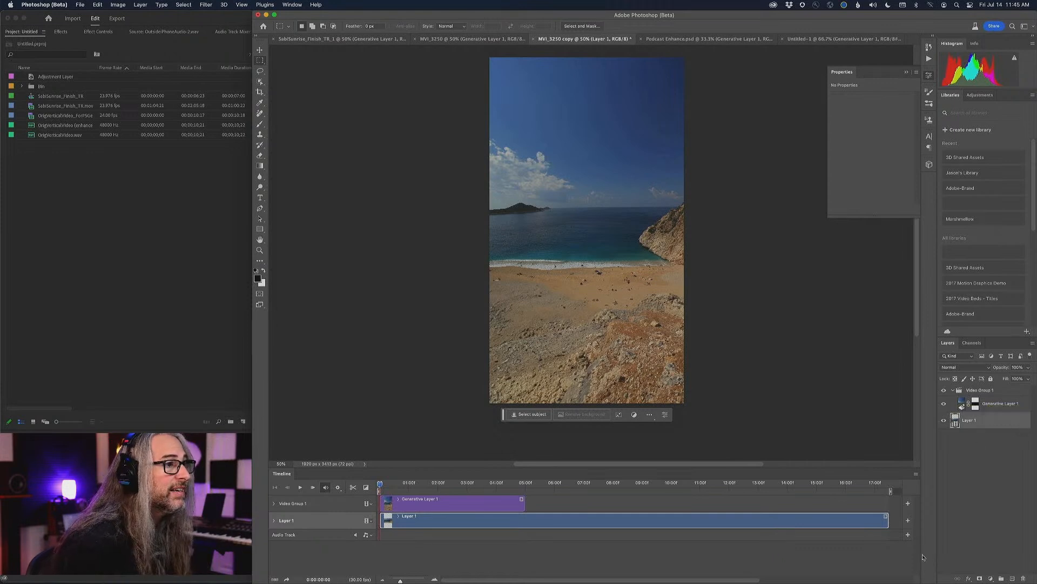
Step: Play the extended beach clip with the audio muted to check how the fill holds up over time
{"action": "key", "text": "space"}
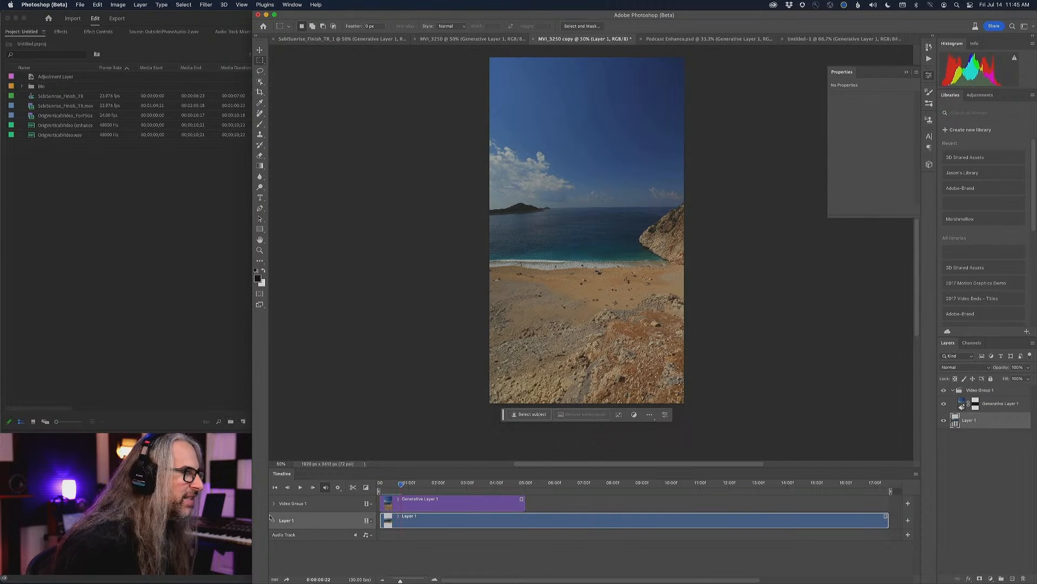
{"action": "left_click", "coordinate": [372, 535]}
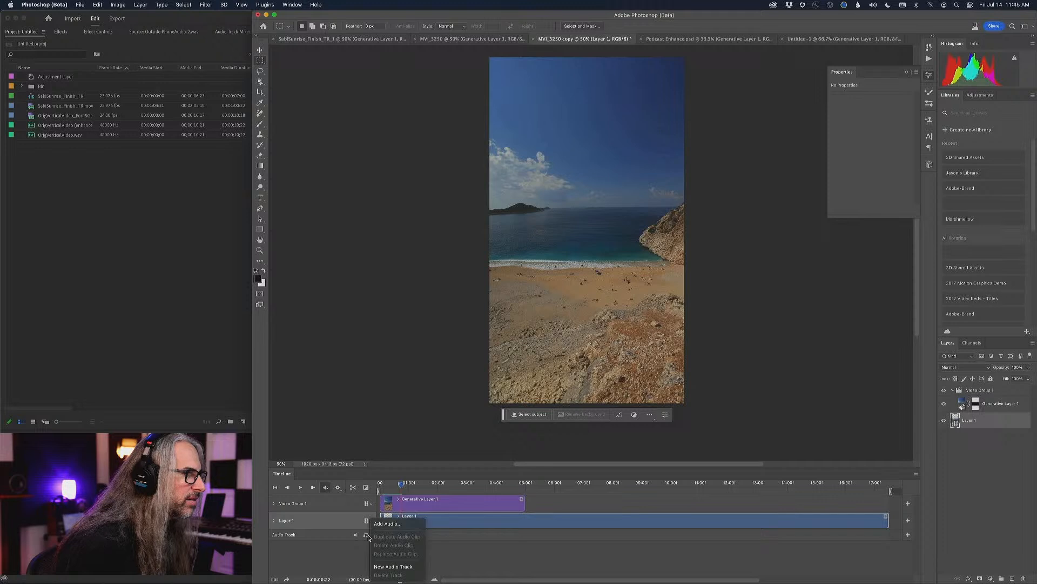
{"action": "left_click", "coordinate": [349, 536]}
{"action": "key", "text": "space"}
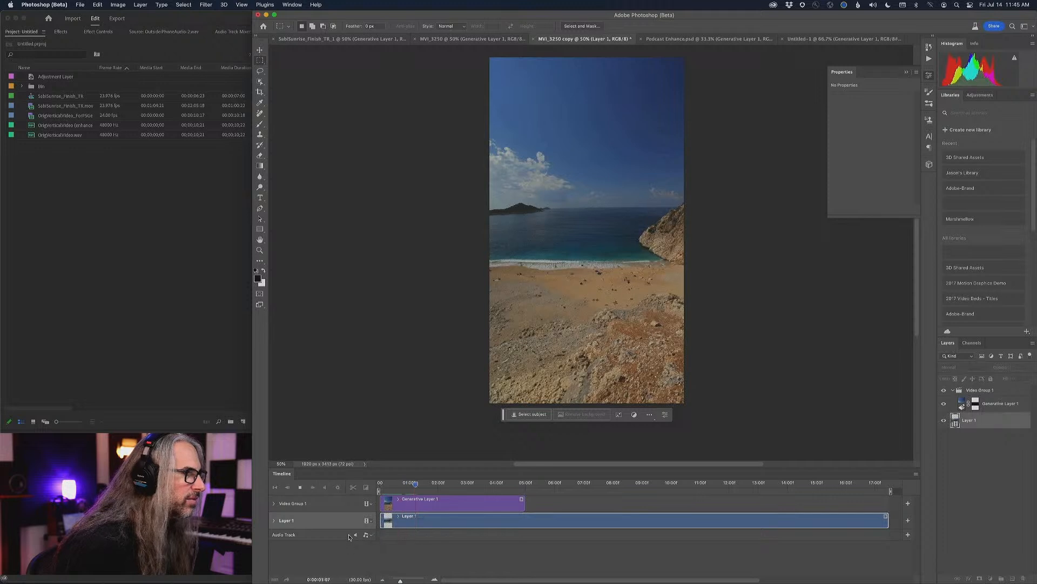
{"action": "key", "text": "XF86AudioMute"}
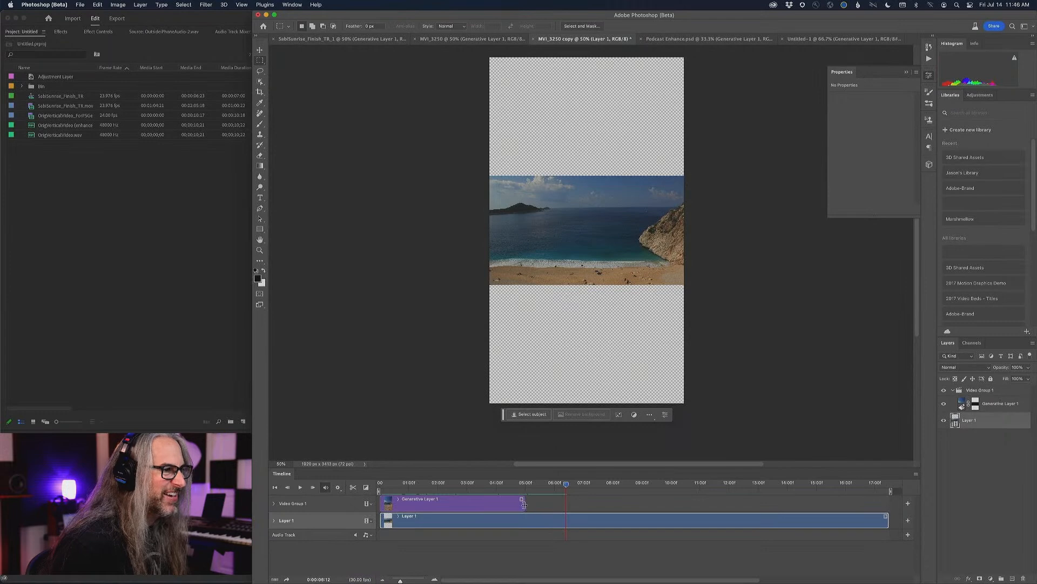
Step: Extend the generated fill layer's duration to the end of the beach video and scrub through the result
{"action": "left_click_drag", "start_coordinate": [524, 504], "coordinate": [888, 508]}
{"action": "left_click_drag", "start_coordinate": [566, 485], "coordinate": [633, 466]}
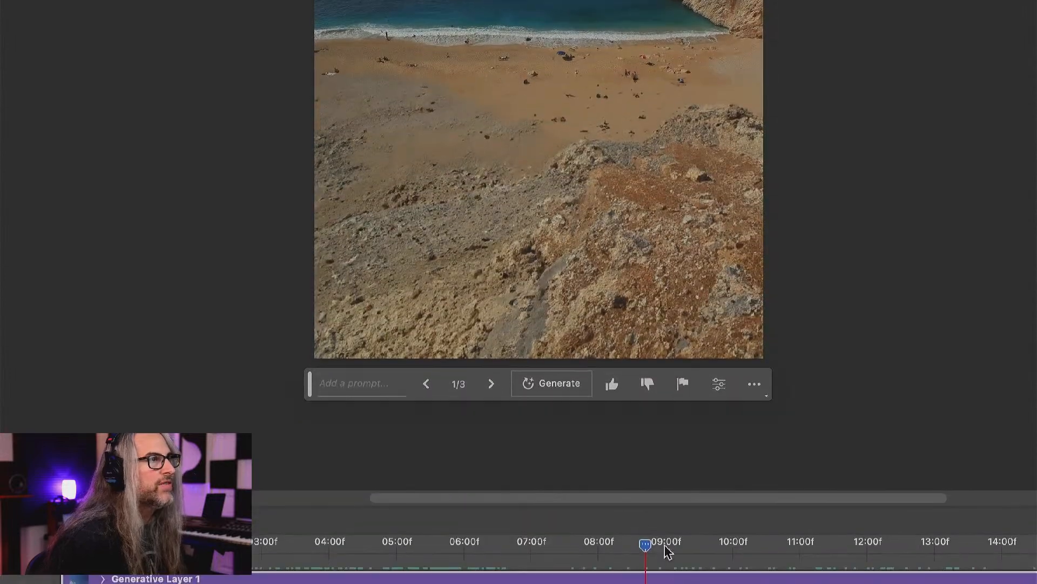
{"action": "left_click_drag", "start_coordinate": [646, 570], "coordinate": [489, 550]}
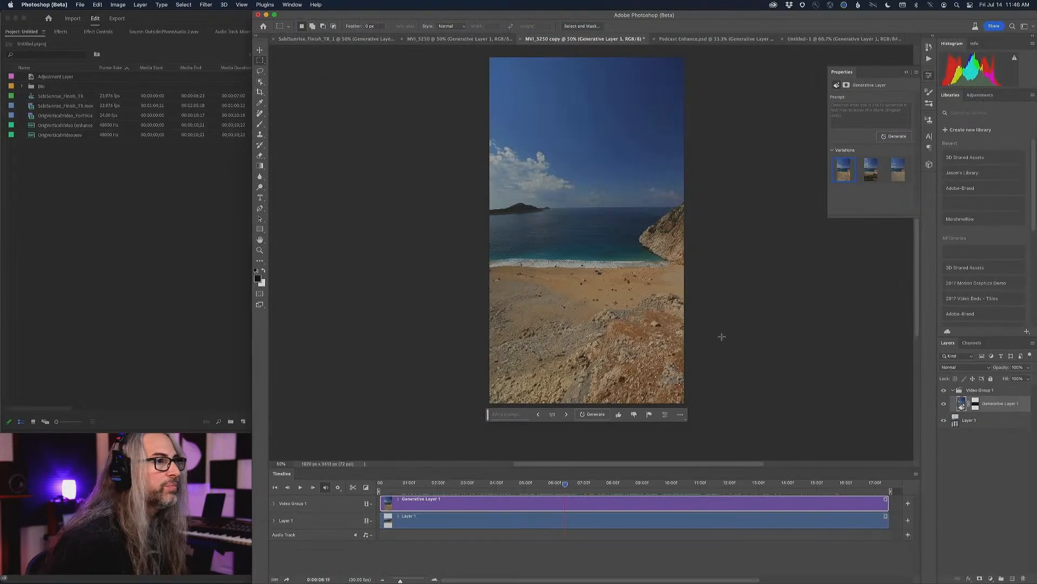
Step: Compare the beach fill's variations, choose the third one, and scrub through the clip
{"action": "left_click", "coordinate": [871, 172]}
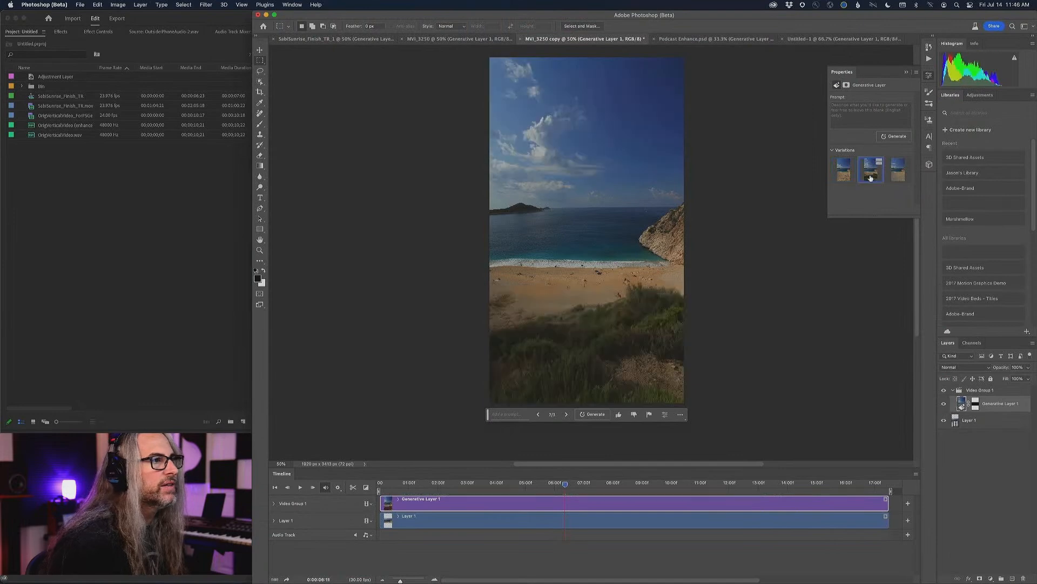
{"action": "left_click", "coordinate": [844, 172]}
{"action": "left_click", "coordinate": [871, 173]}
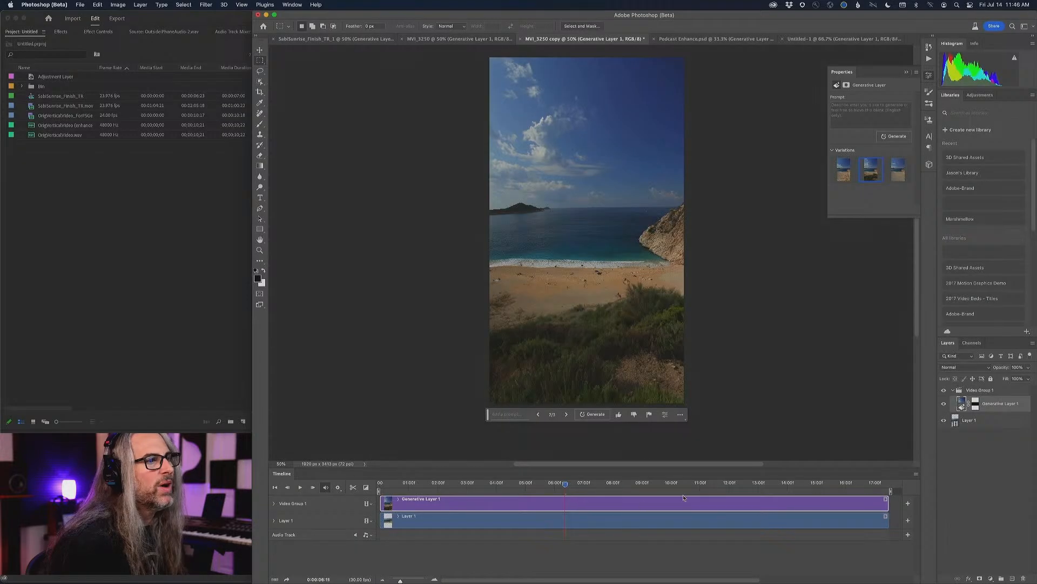
{"action": "left_click_drag", "start_coordinate": [566, 484], "coordinate": [509, 486]}
{"action": "left_click", "coordinate": [894, 180]}
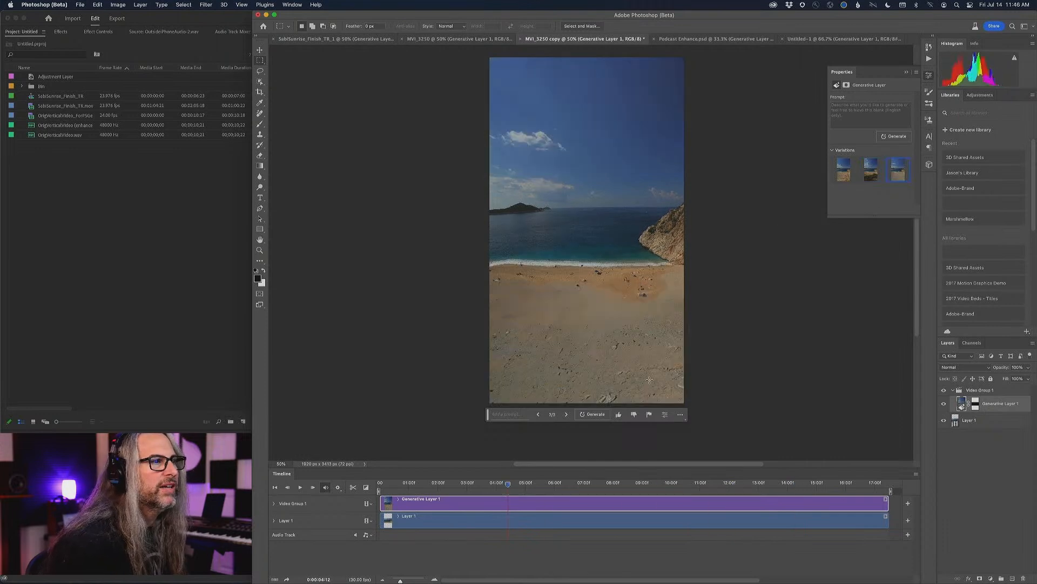
{"action": "left_click_drag", "start_coordinate": [509, 486], "coordinate": [720, 486]}
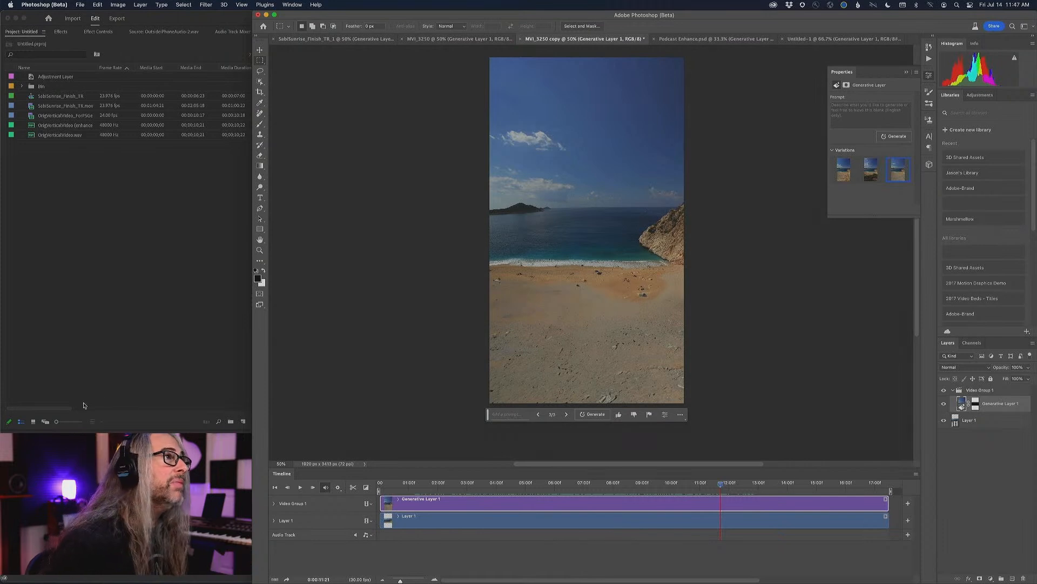
Step: Bring up the SabiSunrise document, put the playhead at the first frame and show Generative Layer 1
{"action": "left_click", "coordinate": [343, 41]}
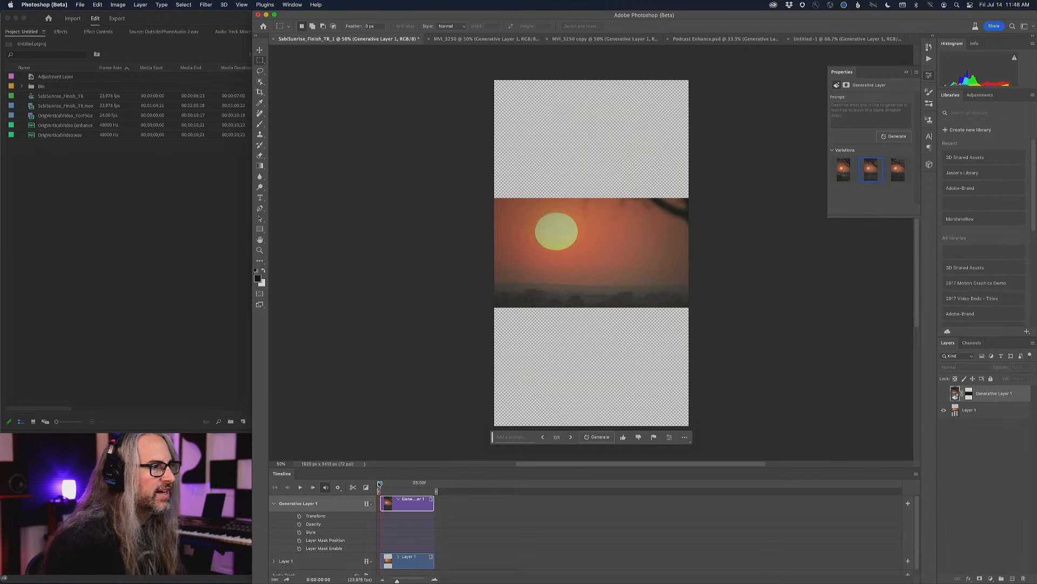
{"action": "left_click_drag", "start_coordinate": [386, 485], "coordinate": [362, 488]}
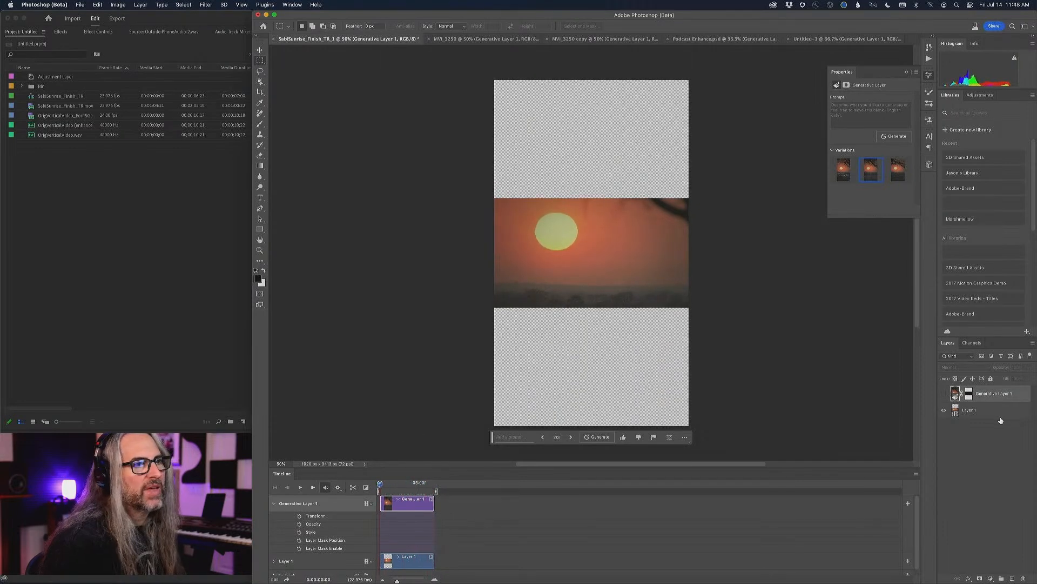
{"action": "left_click", "coordinate": [945, 395]}
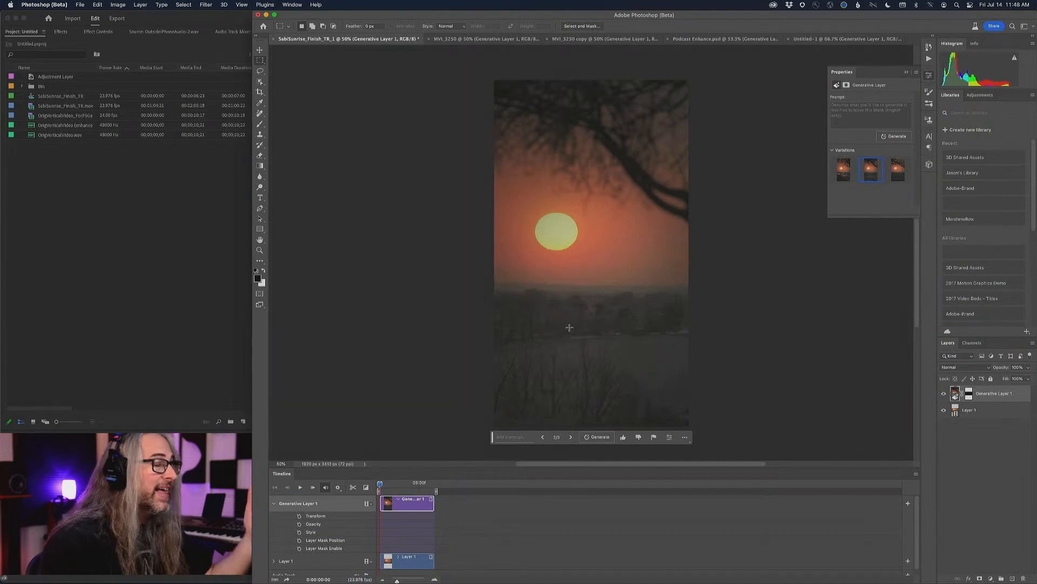
Step: Compare the three fill variations of the sunrise video and settle on the second one
{"action": "left_click", "coordinate": [841, 171]}
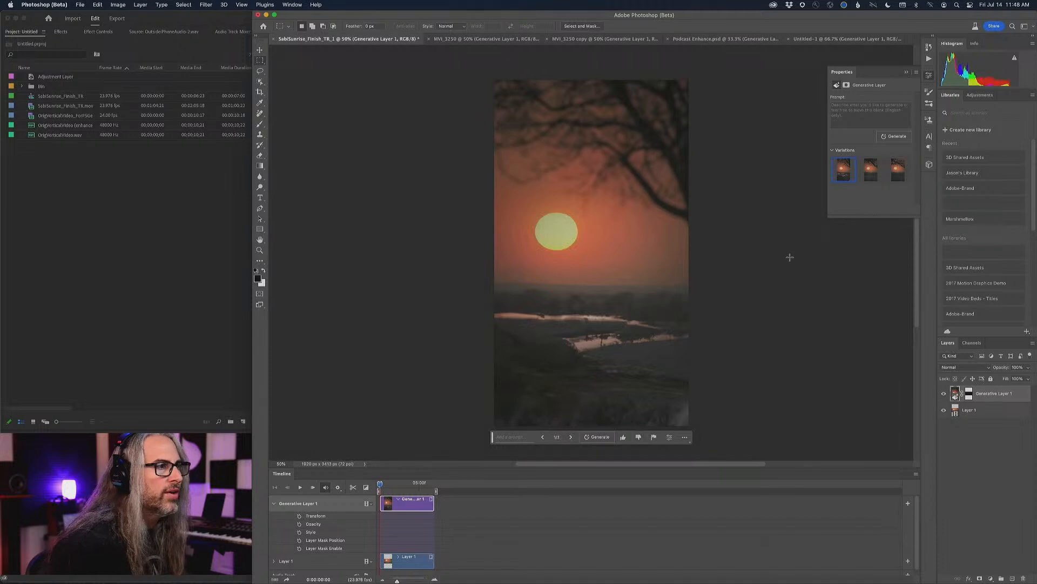
{"action": "left_click", "coordinate": [898, 169]}
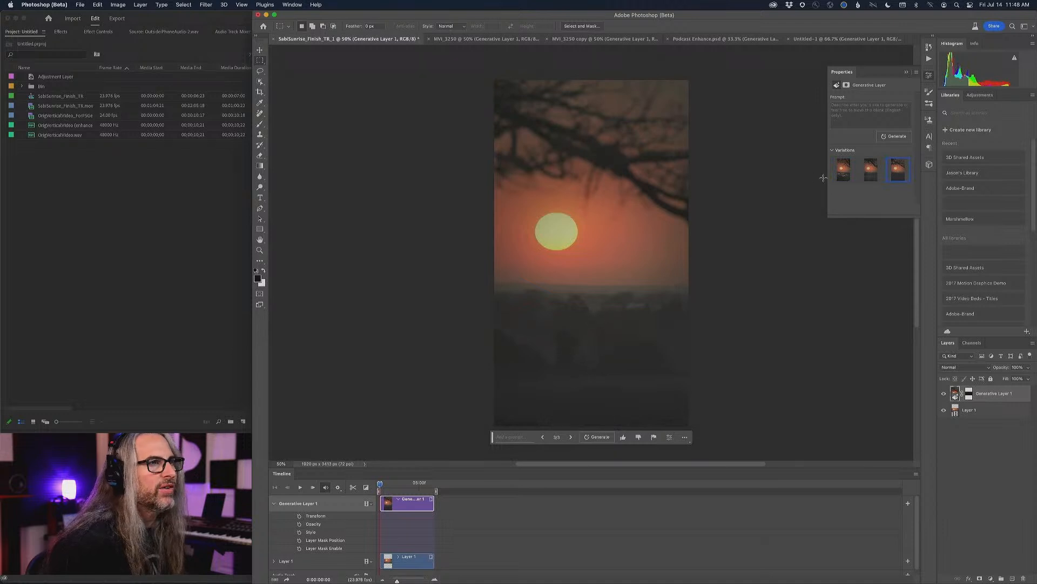
{"action": "left_click", "coordinate": [844, 169]}
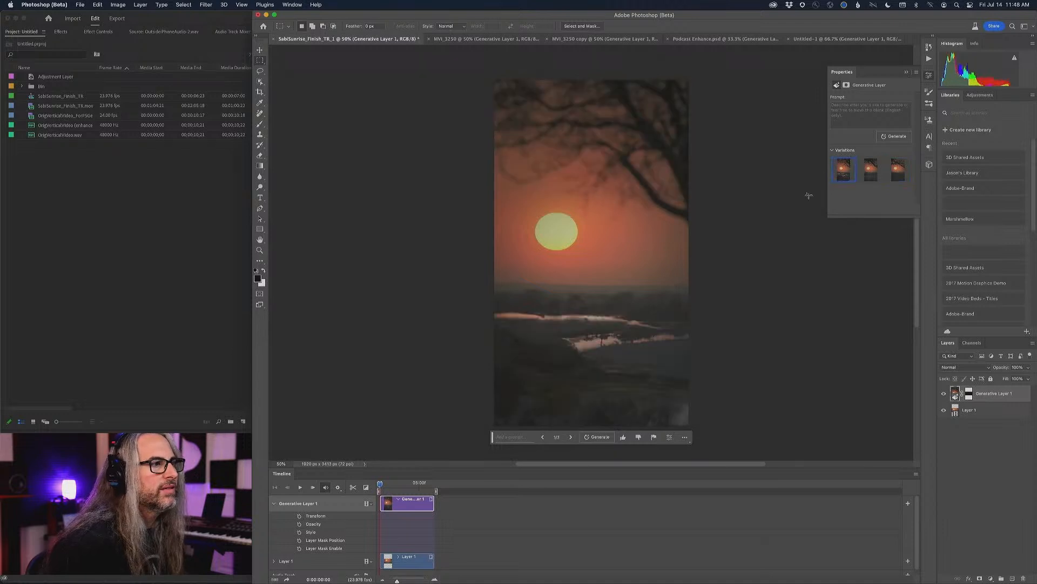
{"action": "left_click", "coordinate": [876, 171]}
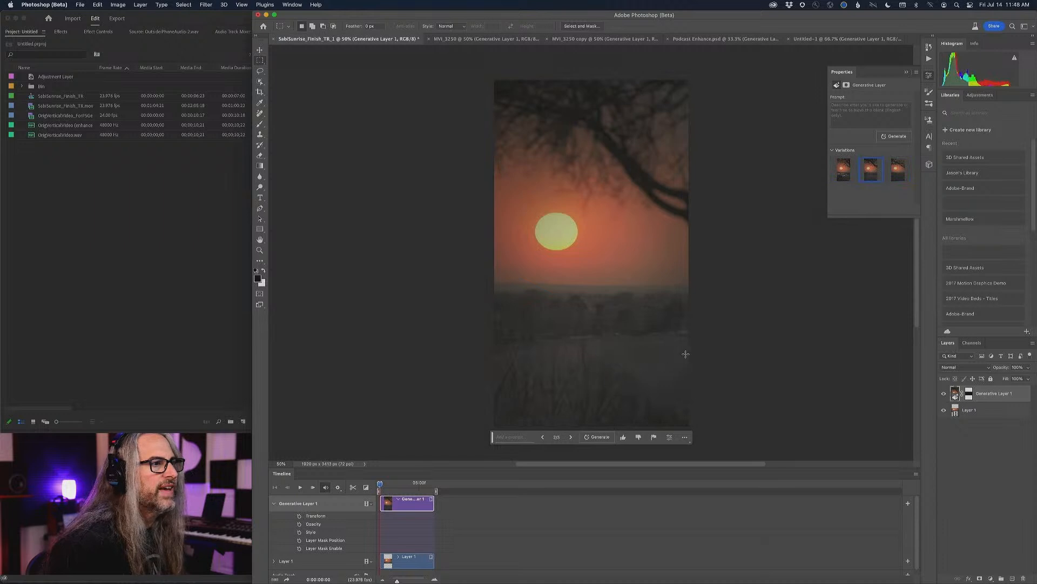
{"action": "left_click", "coordinate": [898, 171]}
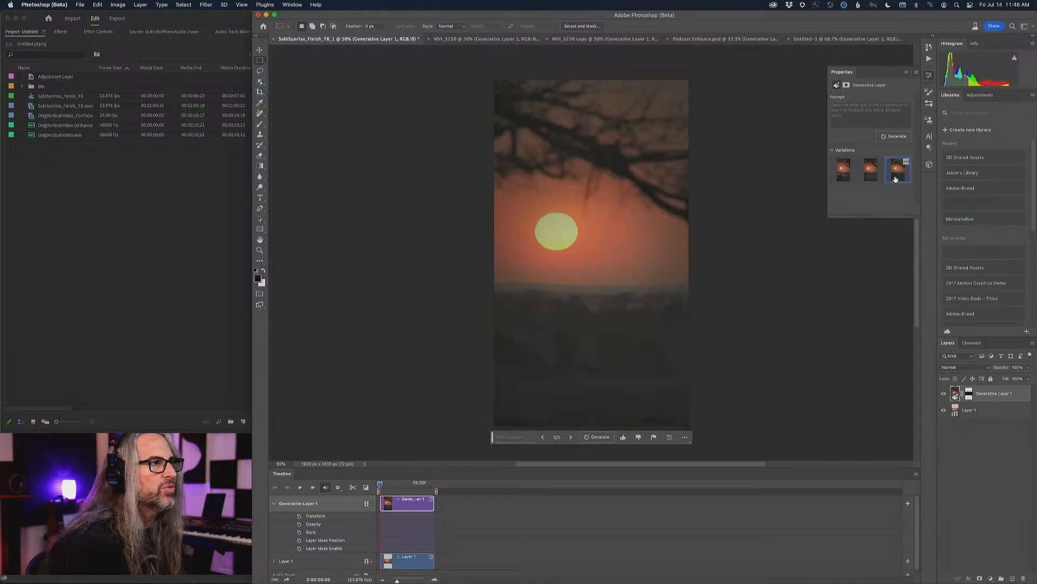
{"action": "left_click", "coordinate": [870, 174]}
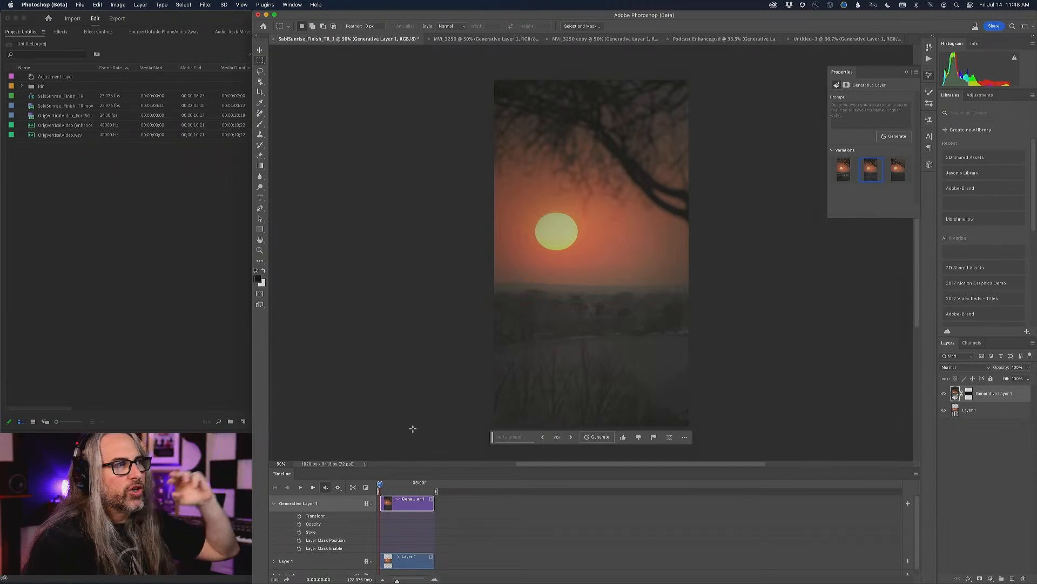
Step: Play and scrub the sunrise video to examine the fill against the moving sun, then return to the first frame
{"action": "key", "text": "space"}
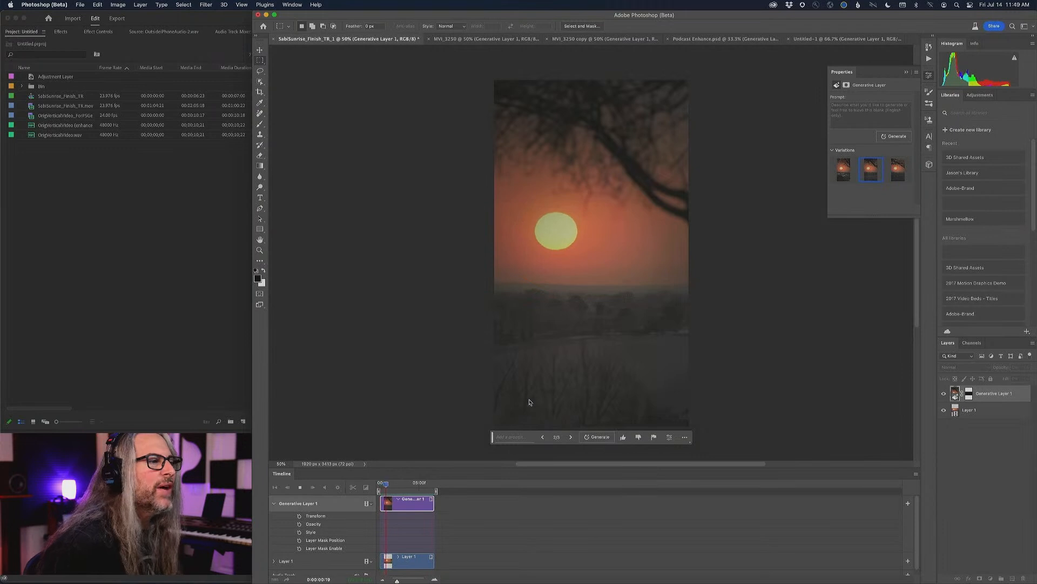
{"action": "key", "text": "space"}
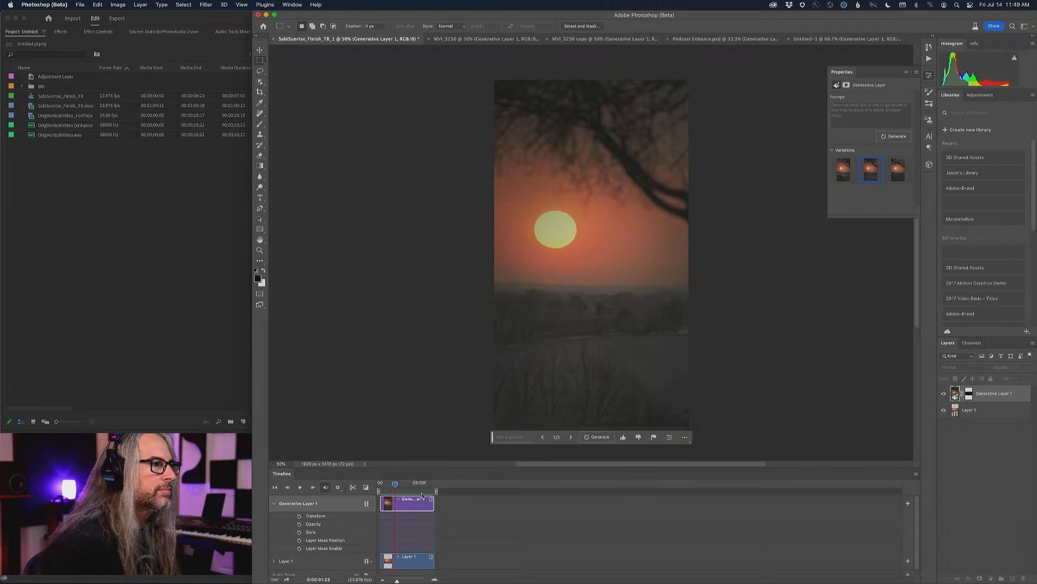
{"action": "mouse_move", "coordinate": [395, 484]}
{"action": "left_mouse_down"}
{"action": "mouse_move", "coordinate": [425, 485]}
{"action": "mouse_move", "coordinate": [380, 485]}
{"action": "mouse_move", "coordinate": [438, 491]}
{"action": "mouse_move", "coordinate": [389, 485]}
{"action": "left_mouse_up"}
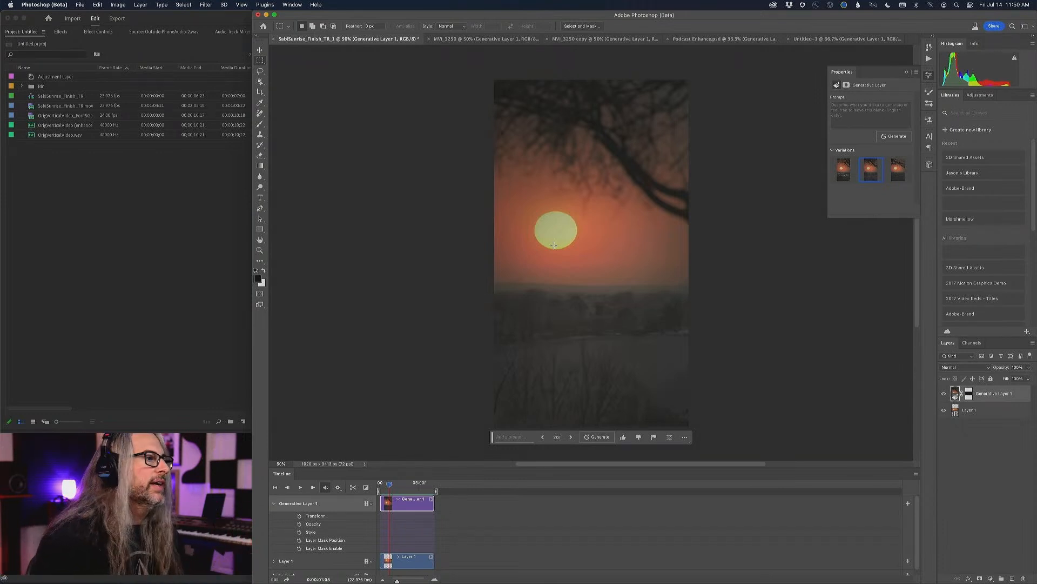
{"action": "left_click", "coordinate": [380, 493]}
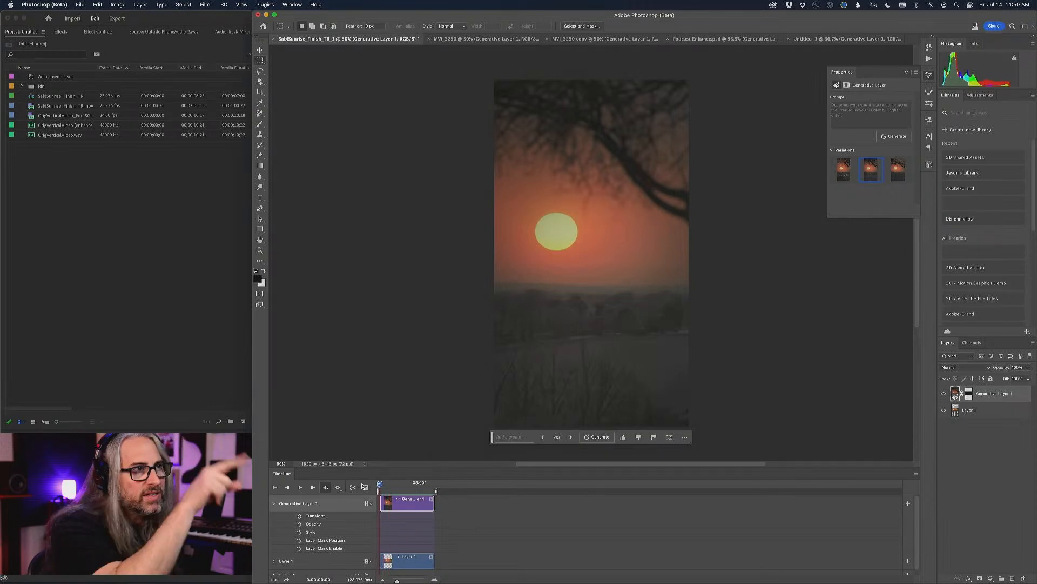
Step: Move the playhead to the end of the sunrise video and hide Generative Layer 1
{"action": "left_click_drag", "start_coordinate": [378, 484], "coordinate": [434, 484]}
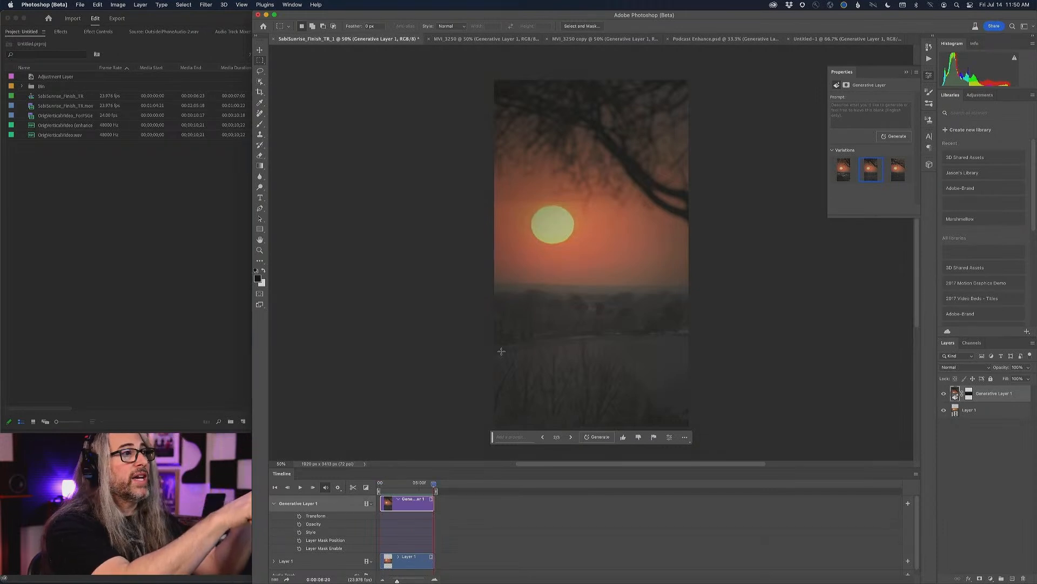
{"action": "left_click", "coordinate": [944, 394]}
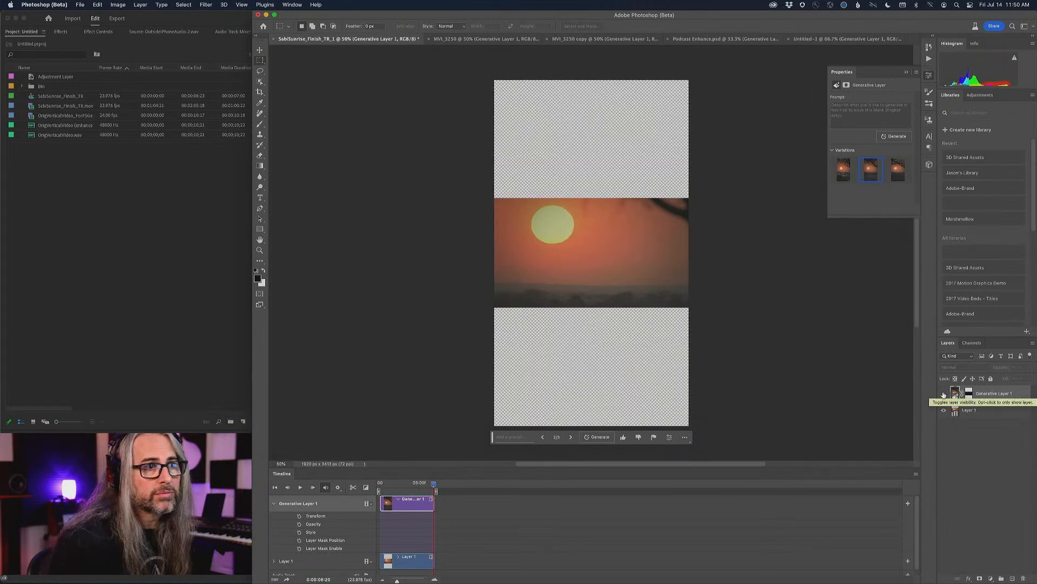
{"action": "left_click", "coordinate": [944, 394]}
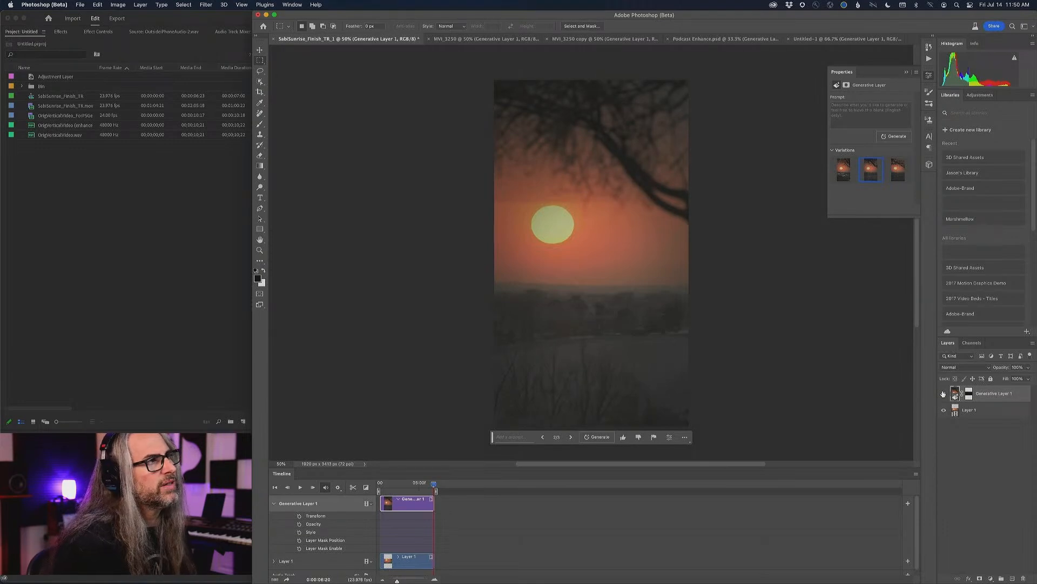
{"action": "left_click", "coordinate": [944, 394]}
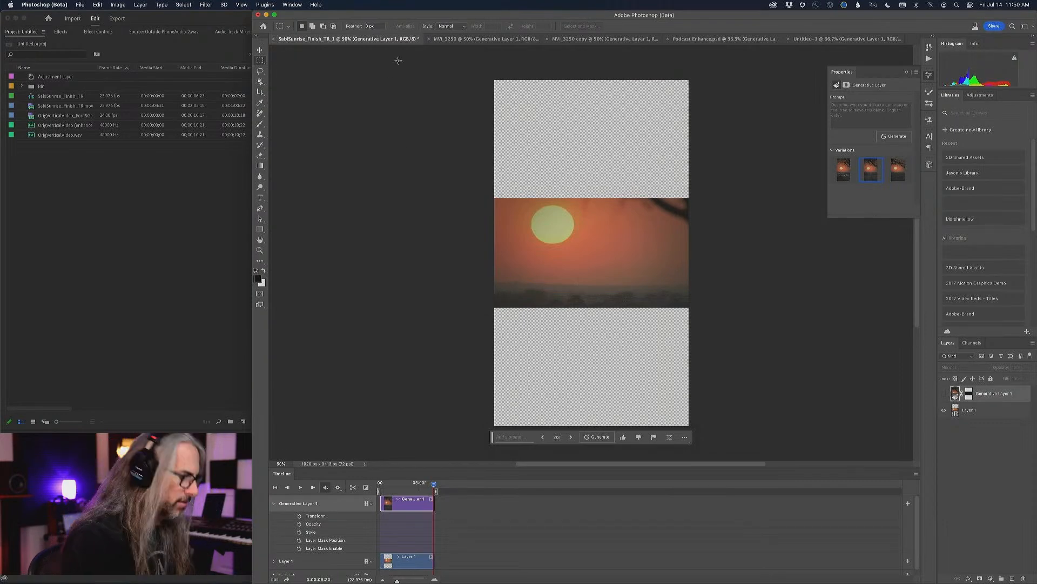
Step: Select the empty areas above and below the sunrise video, slightly overlapping its edges, and run Generative Fill without a prompt
{"action": "left_click_drag", "start_coordinate": [488, 52], "coordinate": [694, 200]}
{"action": "left_click_drag", "start_coordinate": [694, 305], "coordinate": [441, 433]}
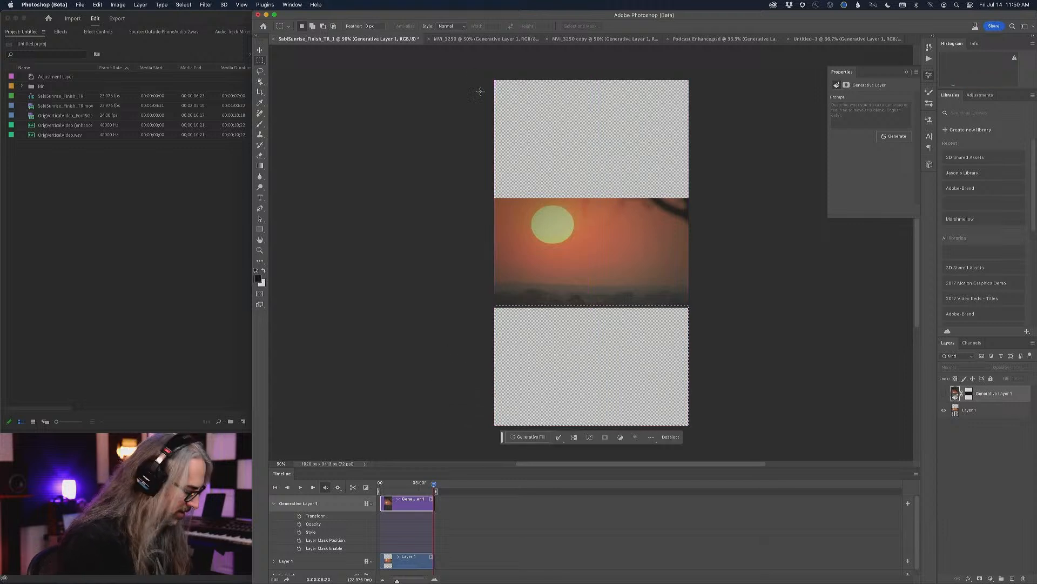
{"action": "left_click_drag", "start_coordinate": [479, 65], "coordinate": [701, 204]}
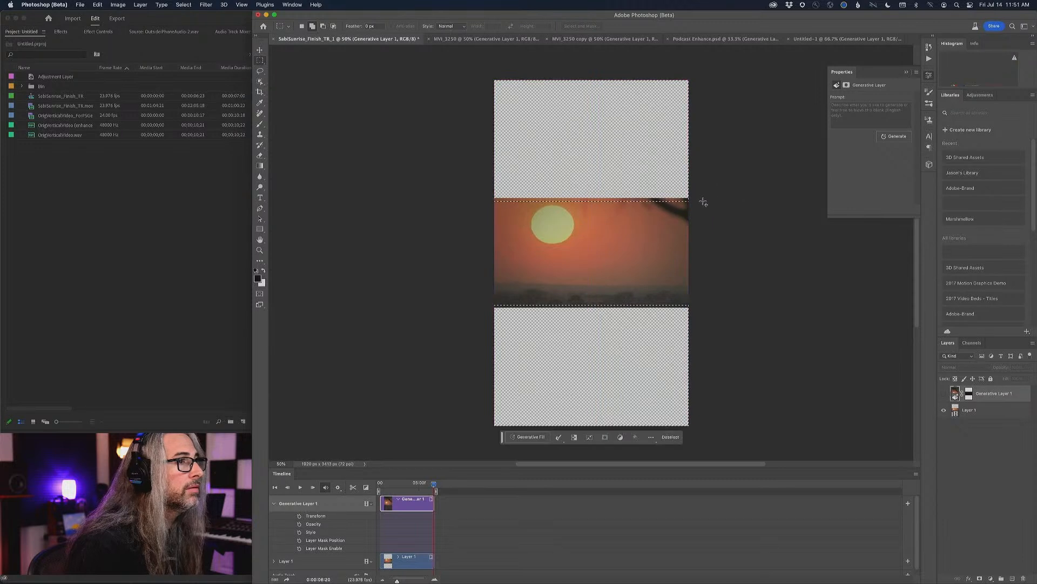
{"action": "left_click", "coordinate": [524, 439]}
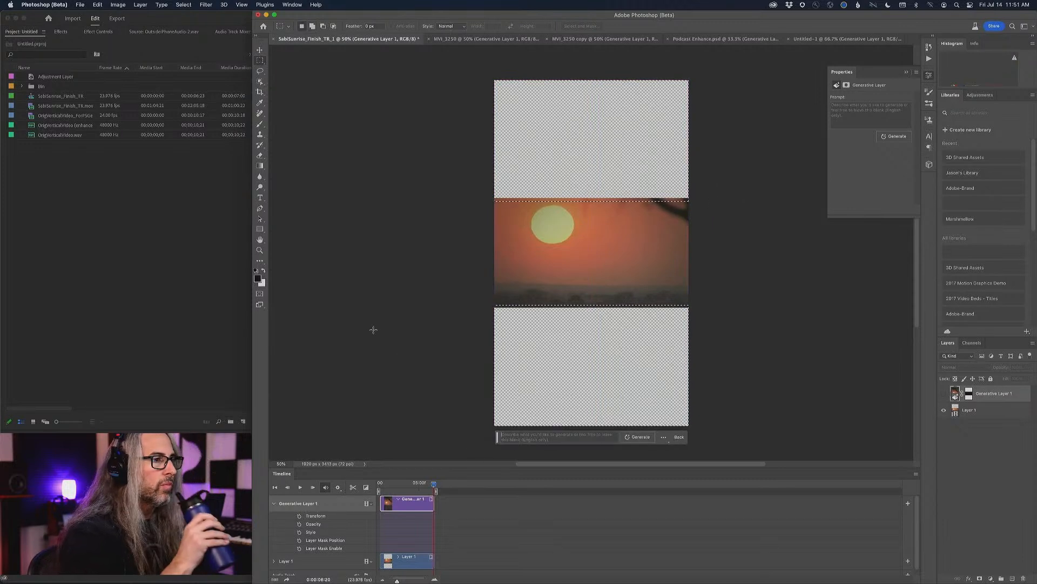
{"action": "left_click", "coordinate": [640, 438]}
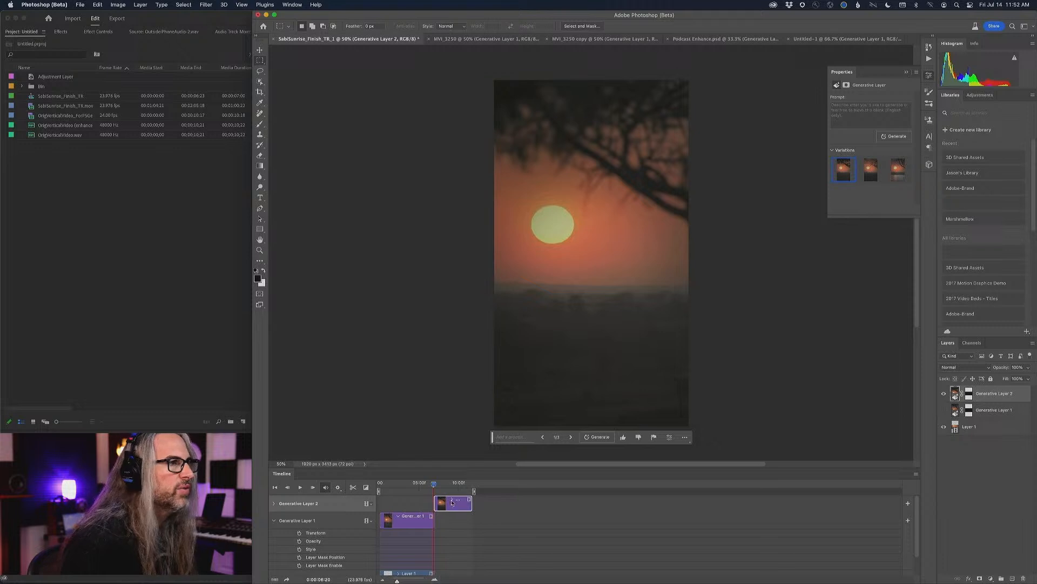
Step: Move Generative Layer 2 to the start of the timeline so that it lines up with the sunrise clip
{"action": "left_click_drag", "start_coordinate": [452, 508], "coordinate": [380, 503]}
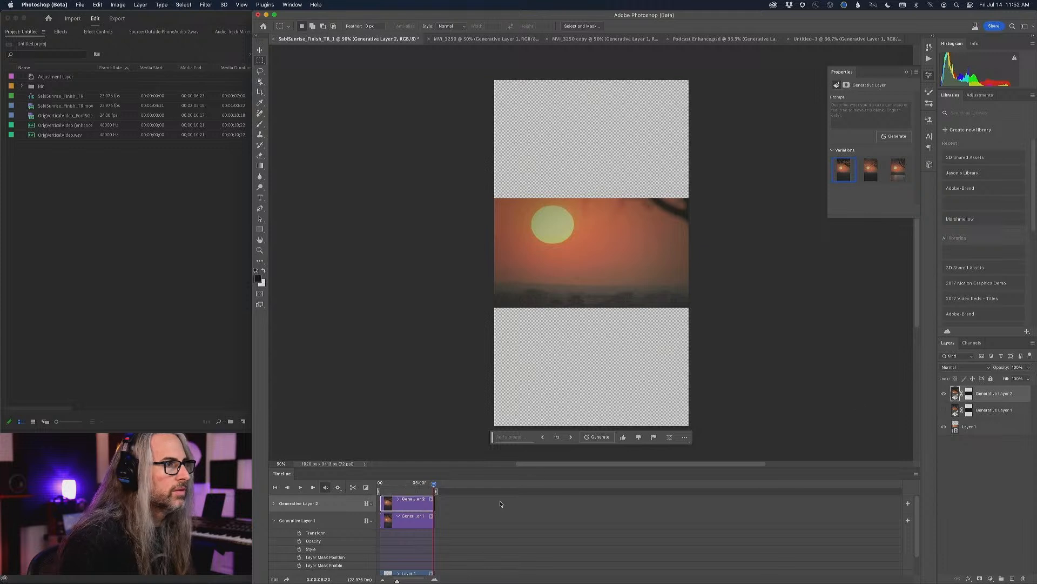
Step: Play and scrub the sunrise video between its first and last frames to examine Generative Layer 2's fill against the moving sun
{"action": "left_click", "coordinate": [435, 485]}
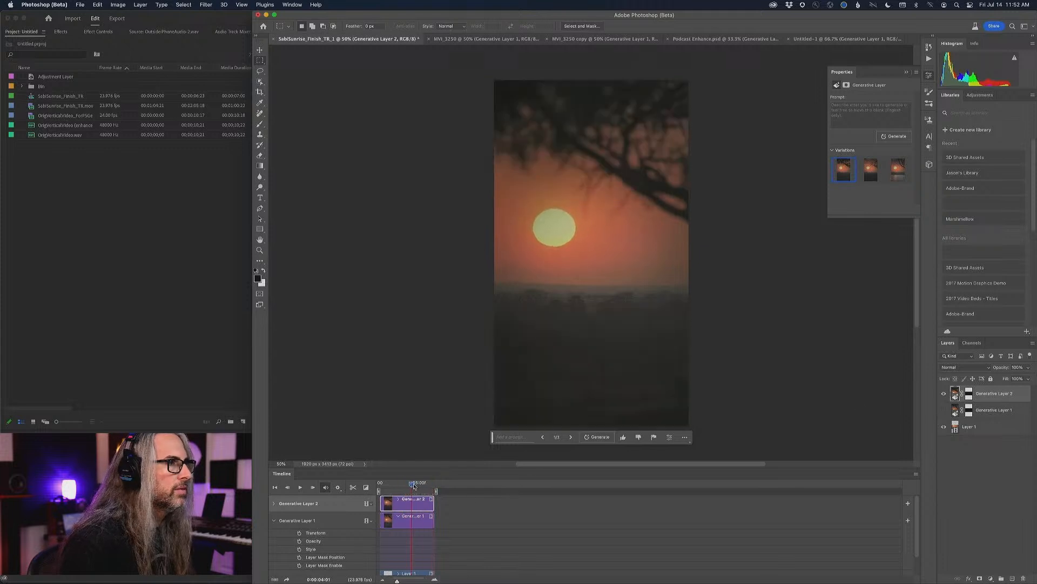
{"action": "key", "text": "space"}
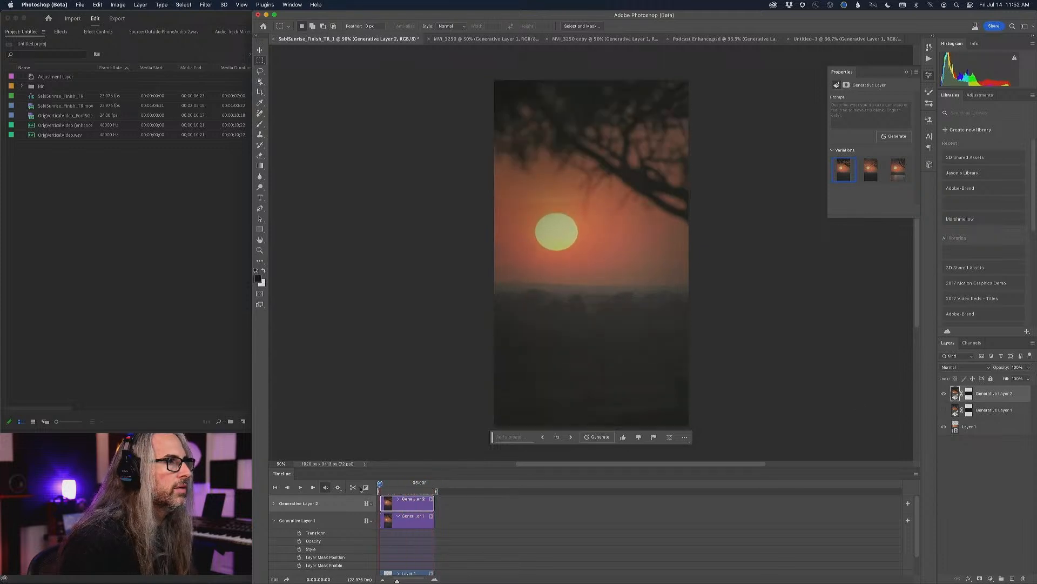
{"action": "left_click", "coordinate": [434, 488]}
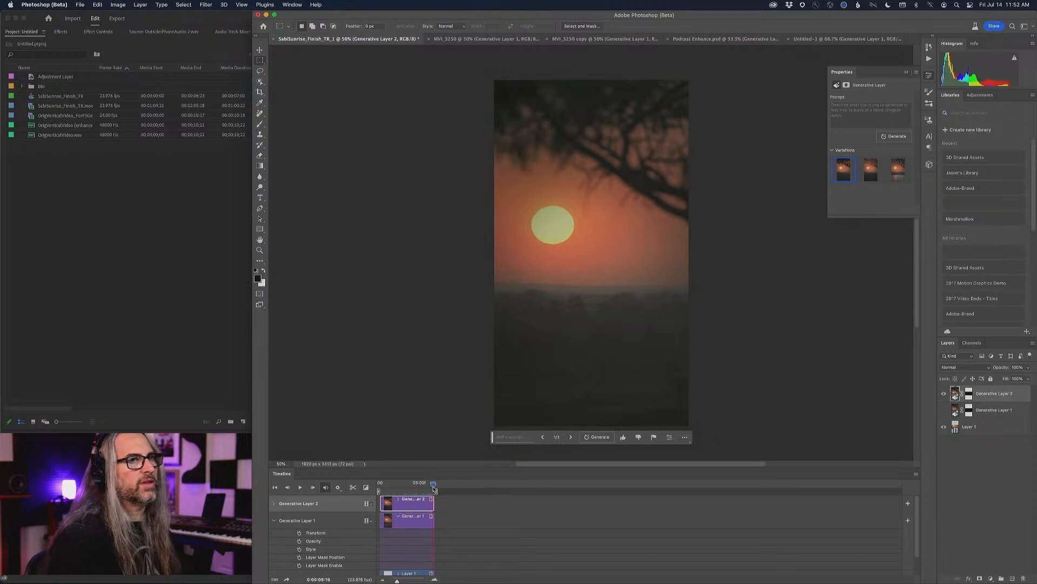
{"action": "left_click_drag", "start_coordinate": [433, 488], "coordinate": [418, 488]}
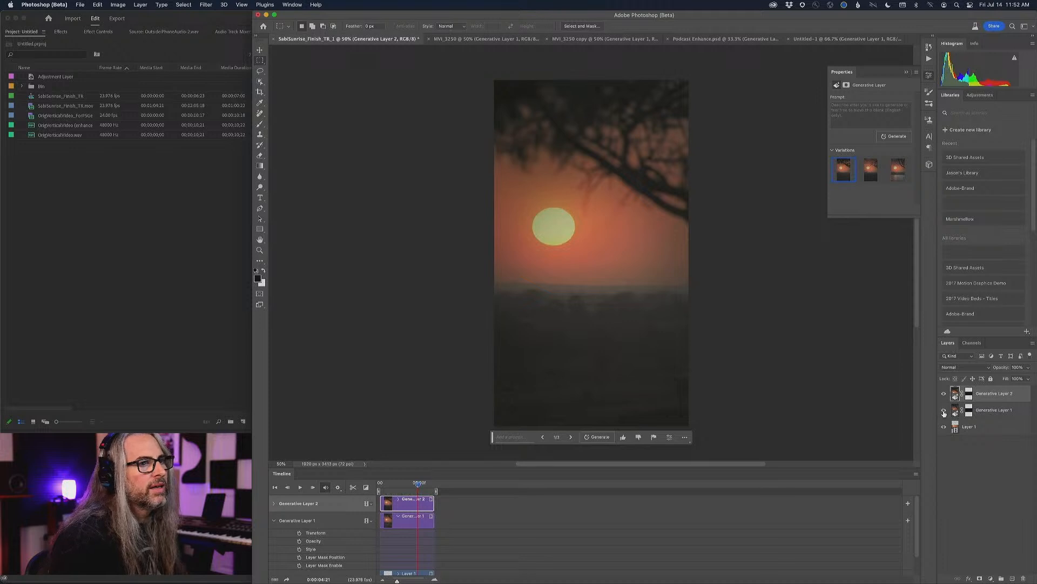
{"action": "left_click_drag", "start_coordinate": [417, 483], "coordinate": [368, 482]}
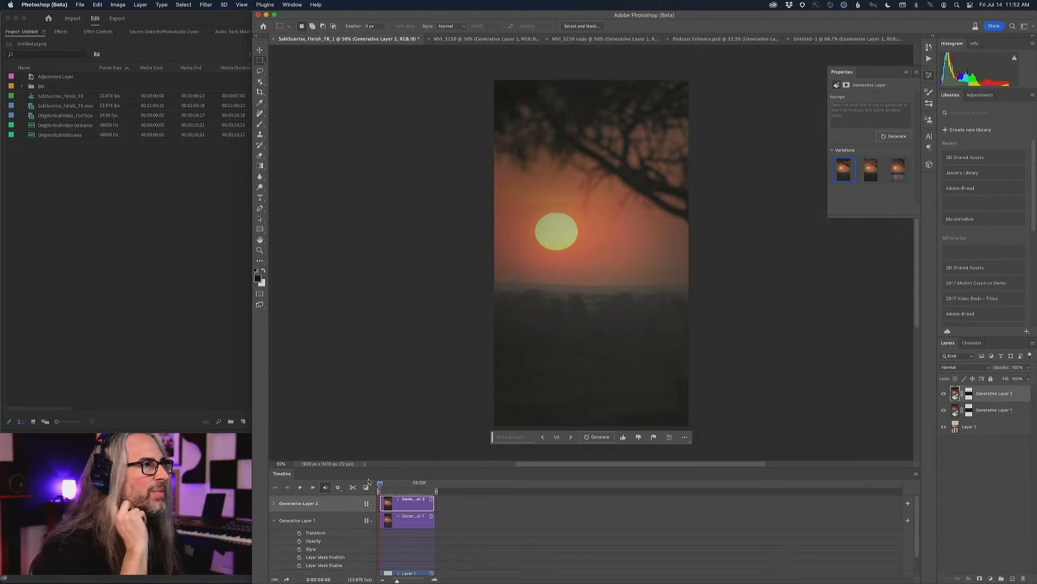
{"action": "left_click", "coordinate": [407, 486]}
{"action": "left_click_drag", "start_coordinate": [406, 486], "coordinate": [459, 484]}
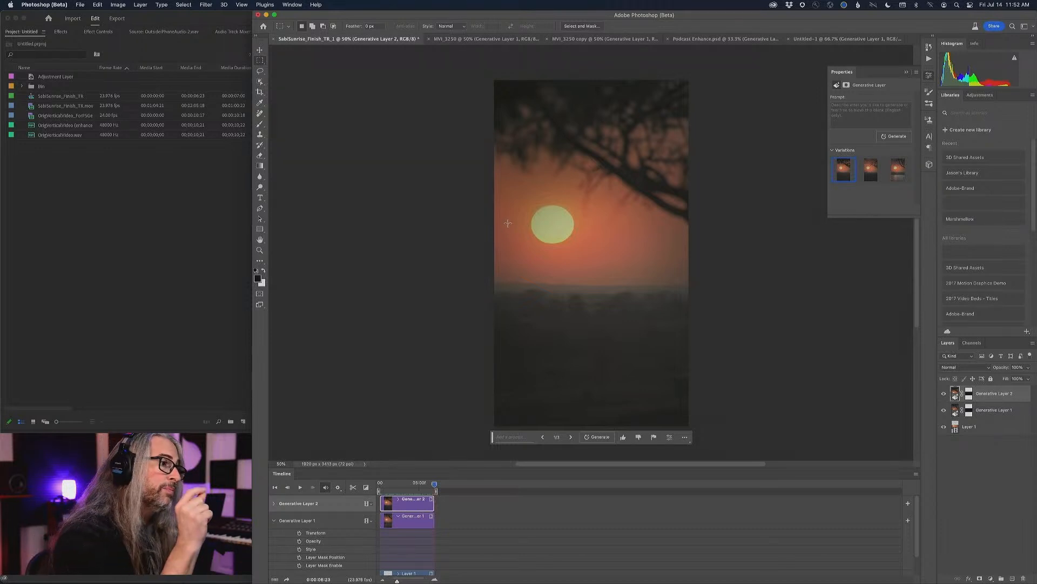
{"action": "left_click_drag", "start_coordinate": [435, 484], "coordinate": [373, 485]}
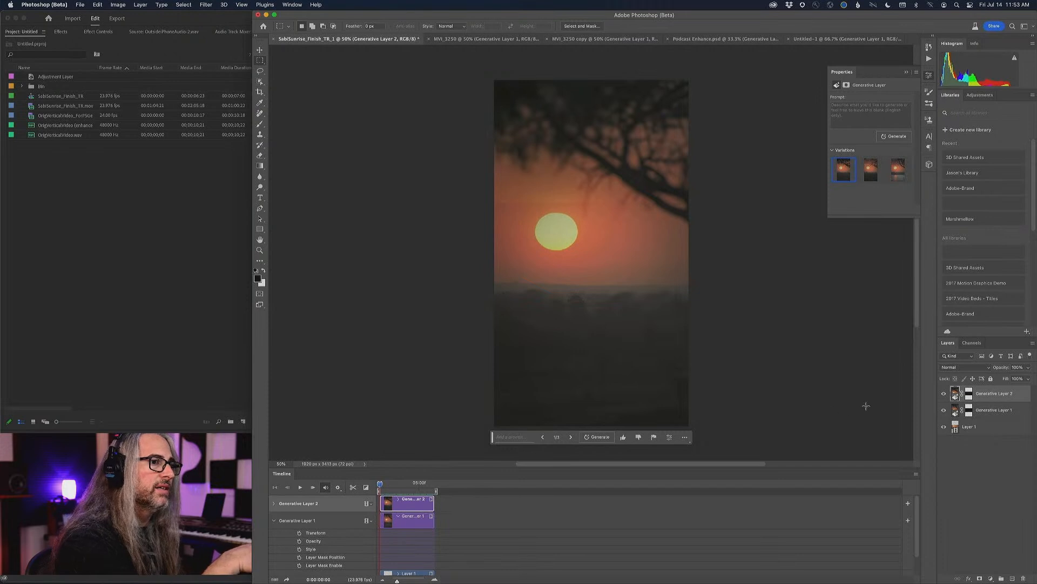
Step: Compare the sunrise fills by toggling Generative Layer 2's visibility and scrubbing the clip, leaving that layer hidden at the first frame
{"action": "left_click", "coordinate": [943, 394]}
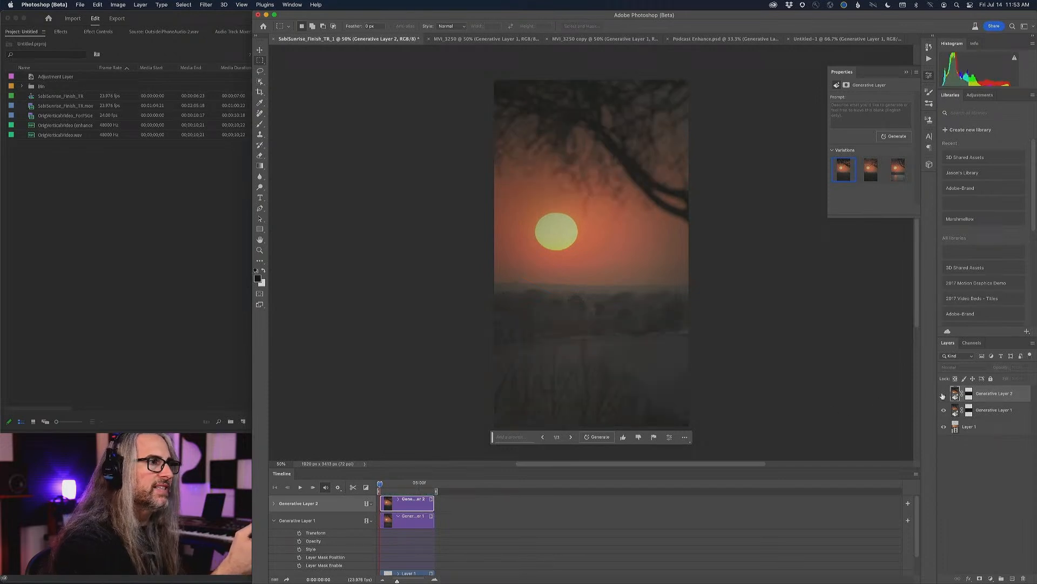
{"action": "left_click", "coordinate": [944, 395]}
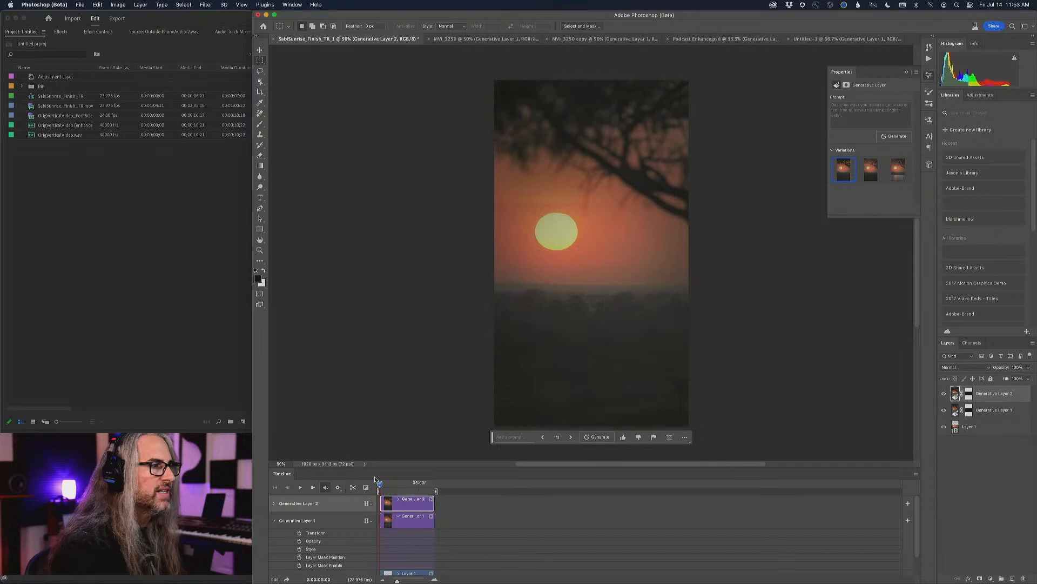
{"action": "left_click_drag", "start_coordinate": [380, 485], "coordinate": [448, 488]}
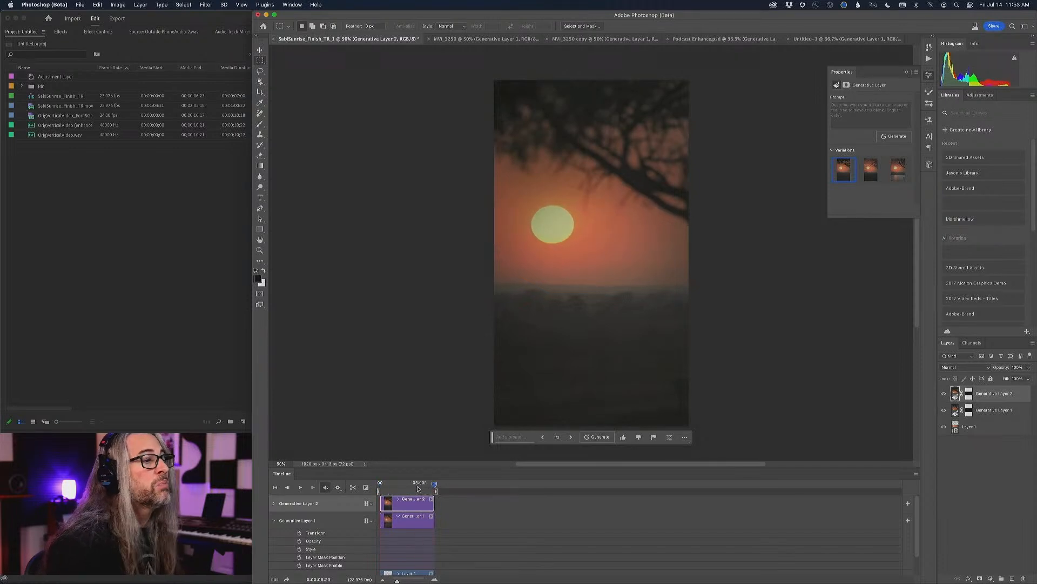
{"action": "left_click_drag", "start_coordinate": [434, 484], "coordinate": [352, 484]}
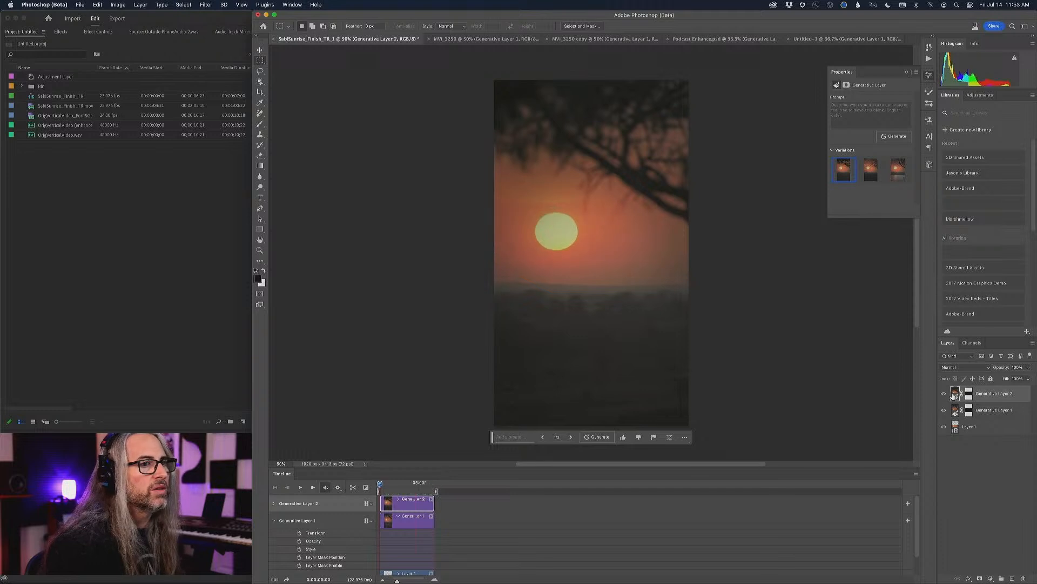
{"action": "left_click", "coordinate": [944, 394]}
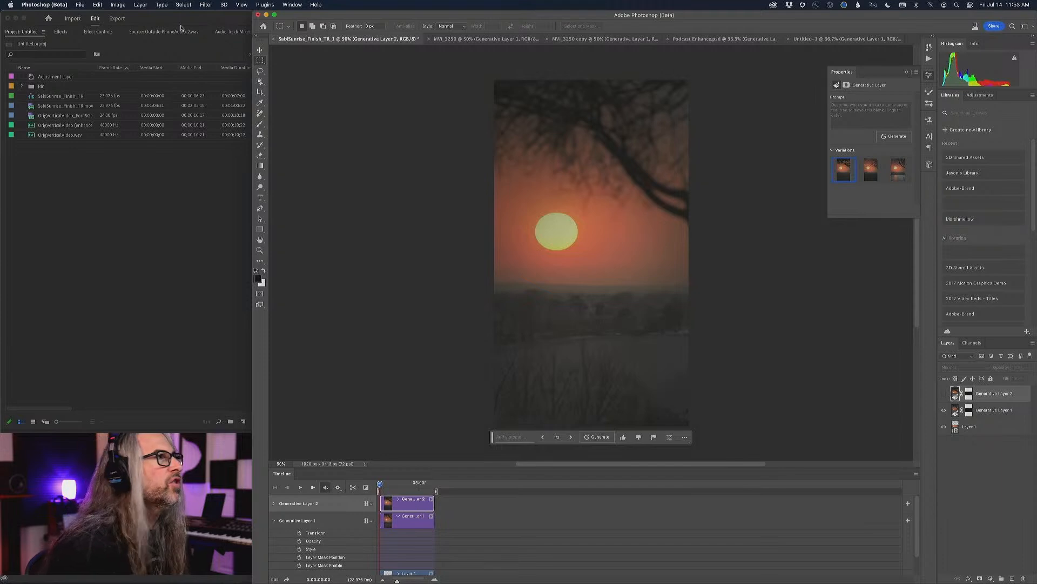
Step: Look through the open documents, switch to Untitled-1 and move its playhead back to an earlier frame, between one and two seconds
{"action": "left_click", "coordinate": [474, 40]}
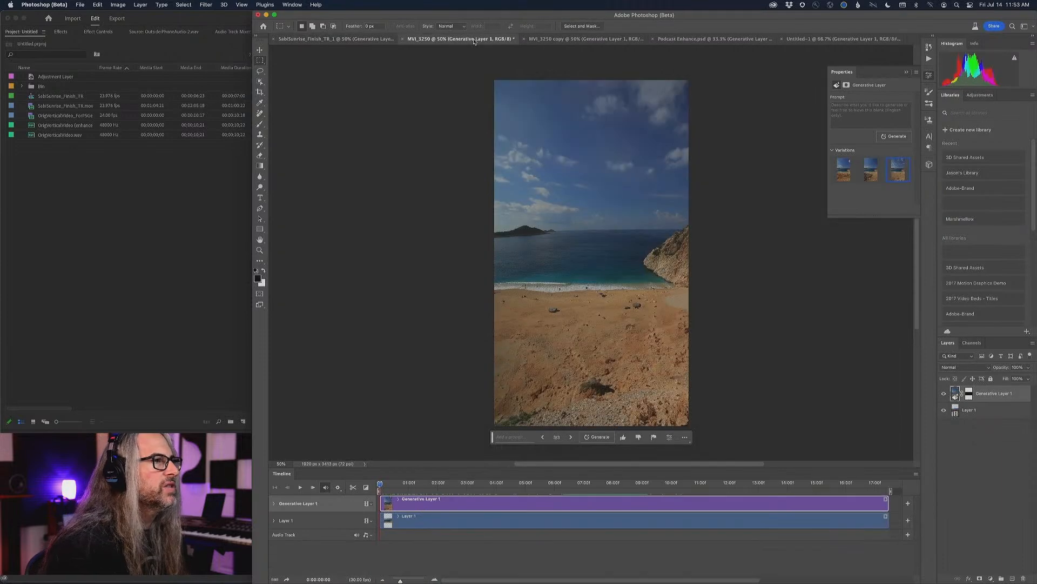
{"action": "left_click", "coordinate": [586, 39]}
{"action": "left_click", "coordinate": [704, 40]}
{"action": "left_click", "coordinate": [813, 40]}
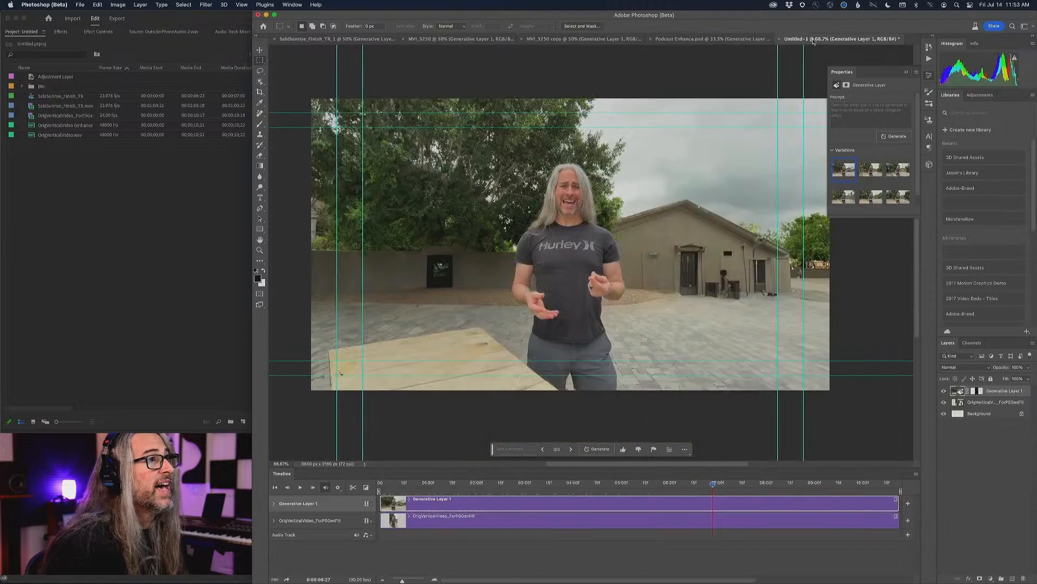
{"action": "left_click", "coordinate": [460, 482]}
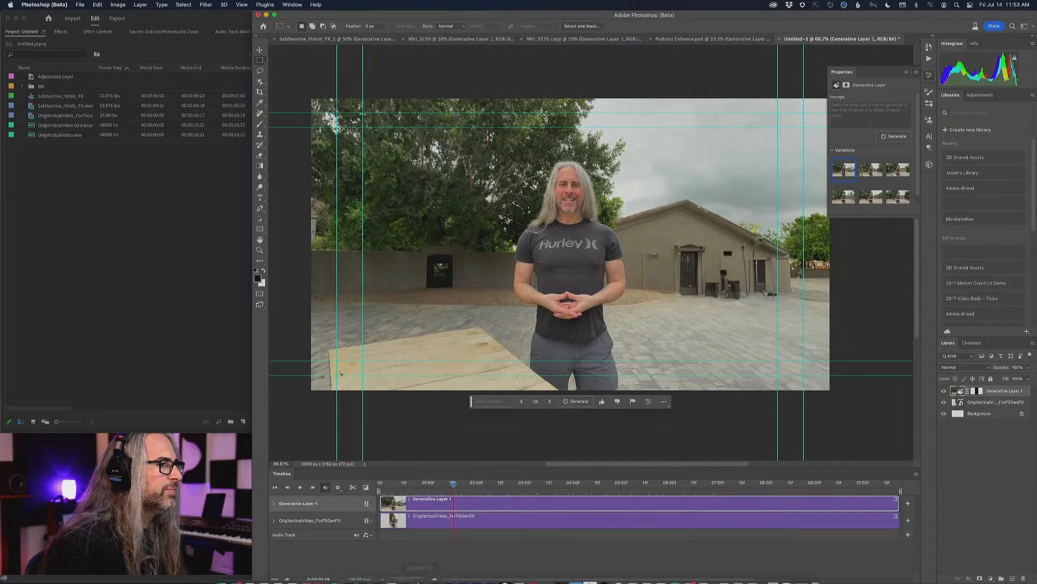
Step: Switch to Premiere Pro, scrub the GenFilledVideo sequence to review the finished composite, return to its start, and switch back to Photoshop
{"action": "left_click", "coordinate": [458, 570]}
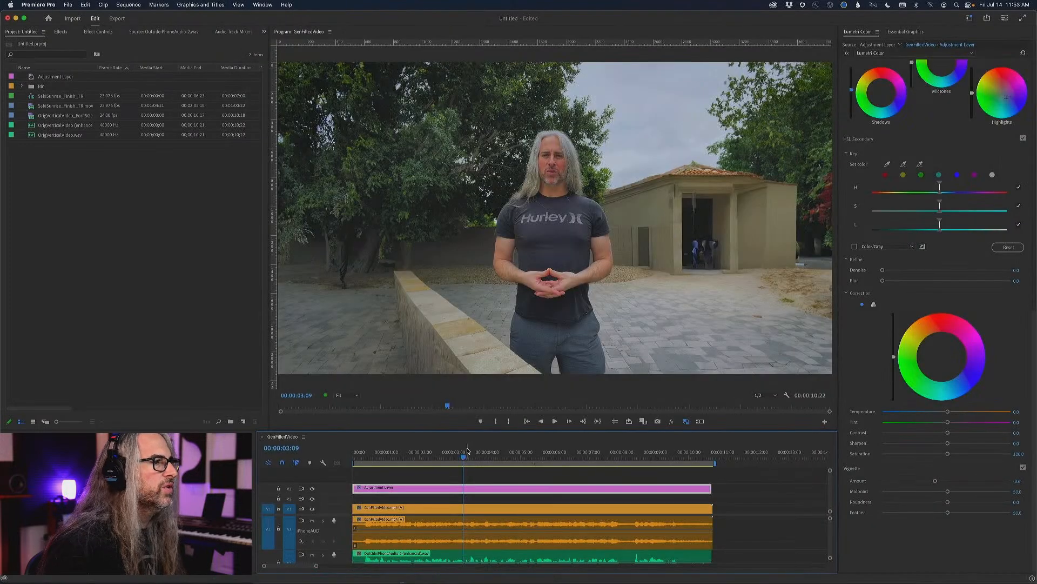
{"action": "left_click_drag", "start_coordinate": [463, 458], "coordinate": [614, 461]}
{"action": "left_click_drag", "start_coordinate": [618, 461], "coordinate": [342, 468]}
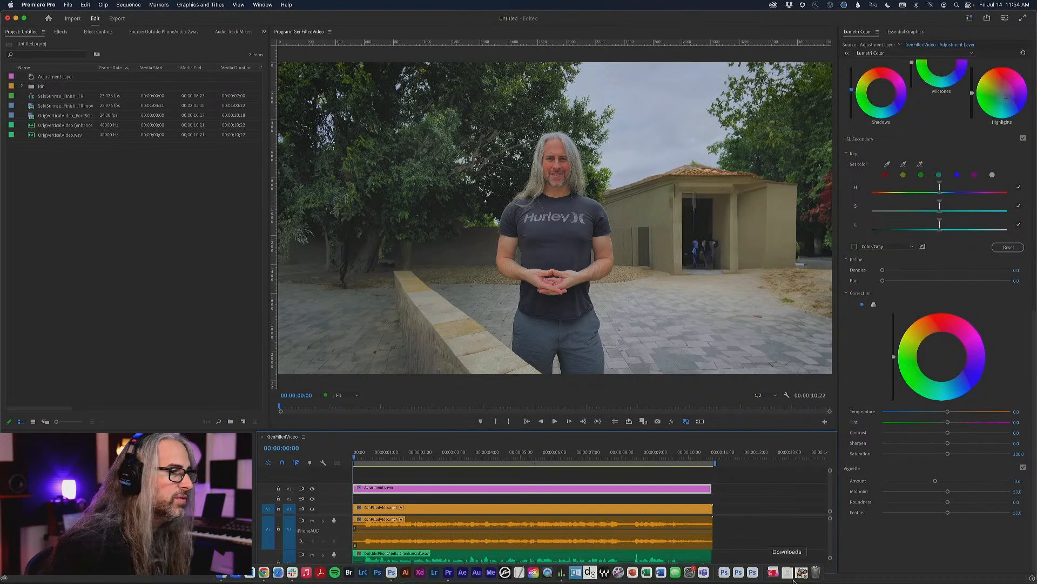
{"action": "left_click", "coordinate": [393, 573]}
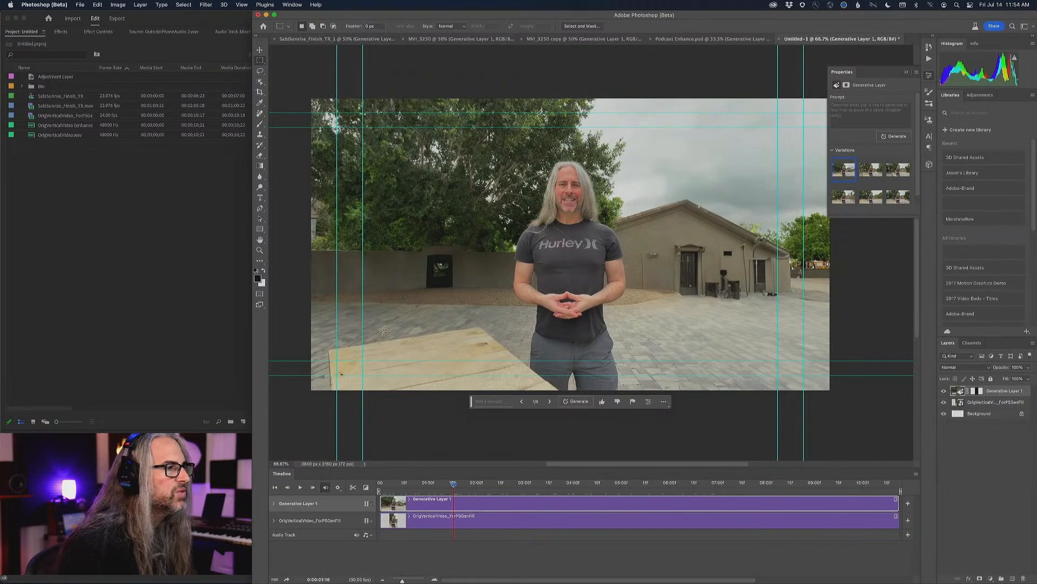
{"action": "left_click", "coordinate": [211, 4]}
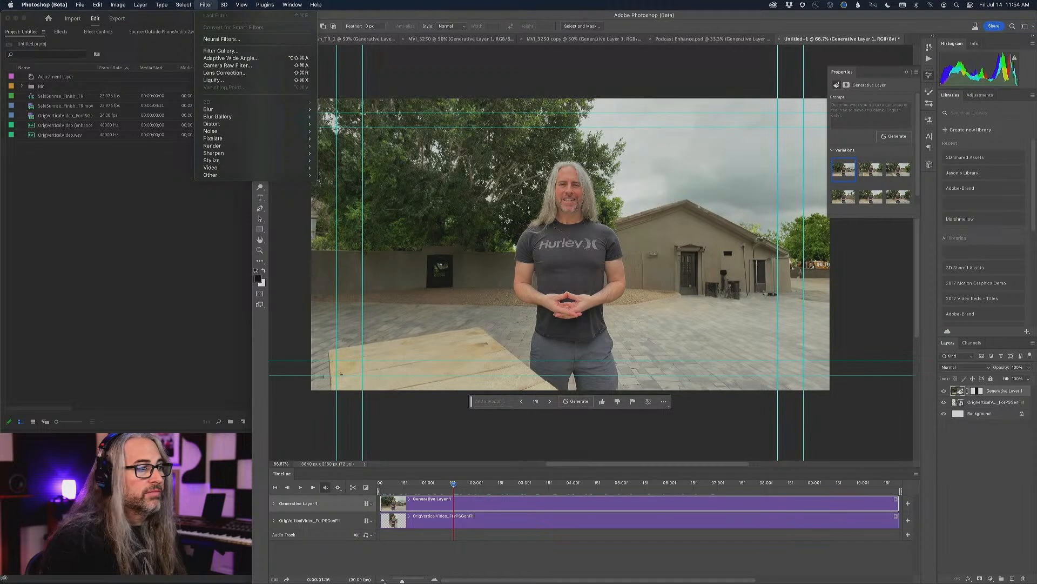
{"action": "key", "text": "super+Tab"}
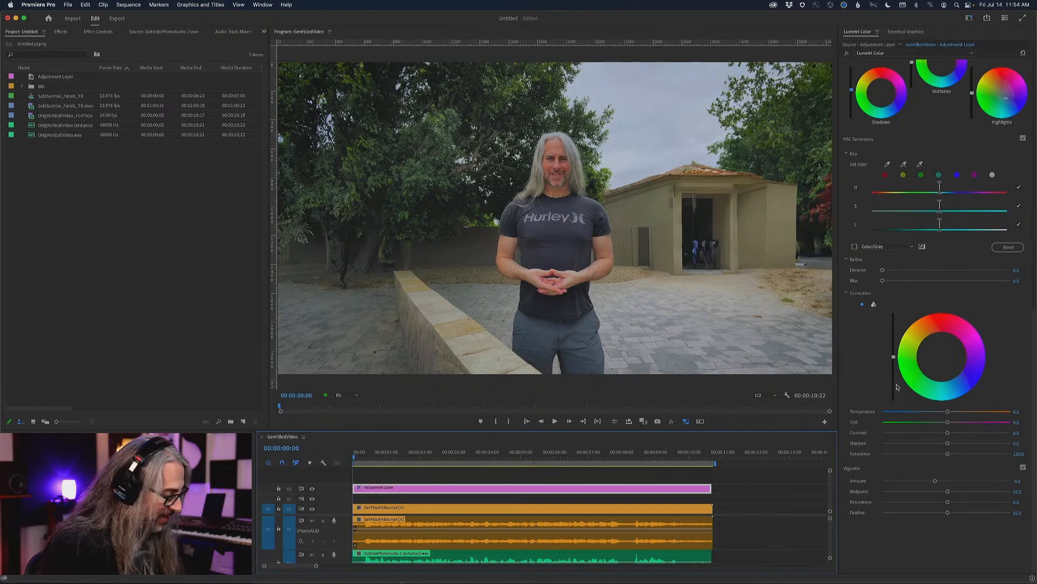
{"action": "key", "text": "super+Tab"}
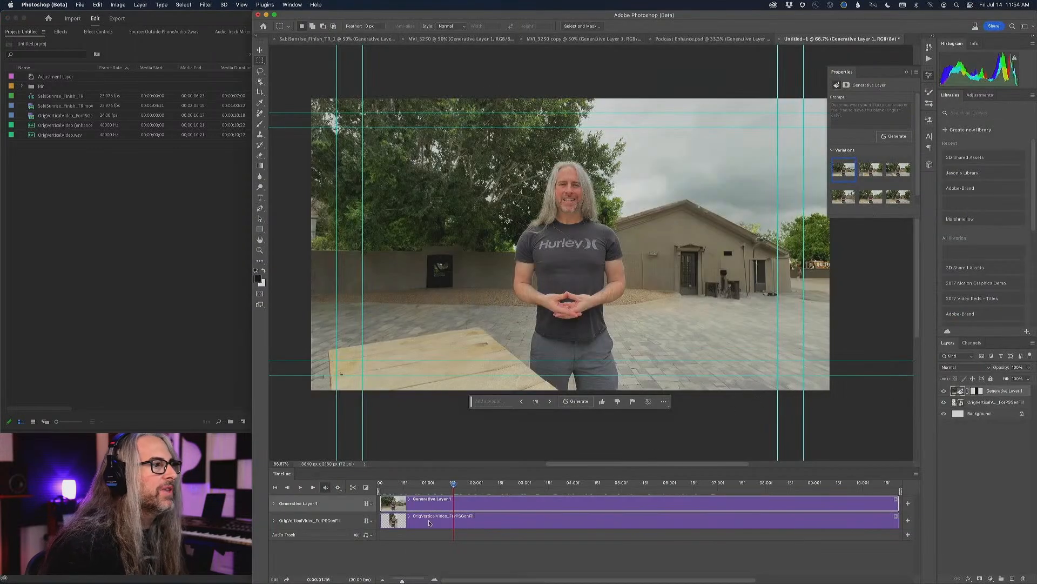
Step: Return to the first frame, lasso a narrow upright oval on the wooden table, and make the OrigVerticalVideo_ForPSGenFill layer active
{"action": "left_click_drag", "start_coordinate": [452, 482], "coordinate": [343, 484]}
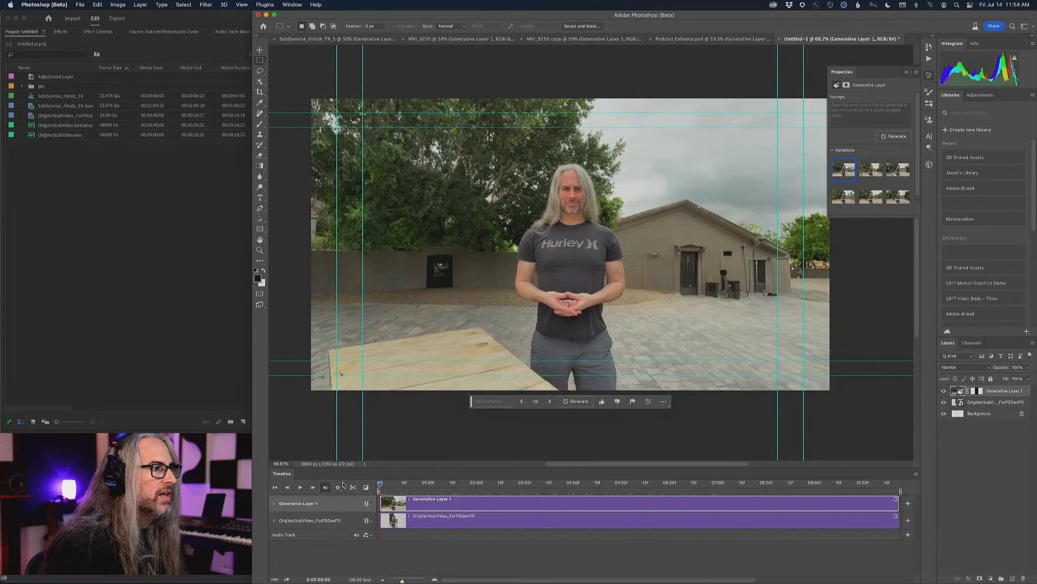
{"action": "left_click", "coordinate": [260, 71]}
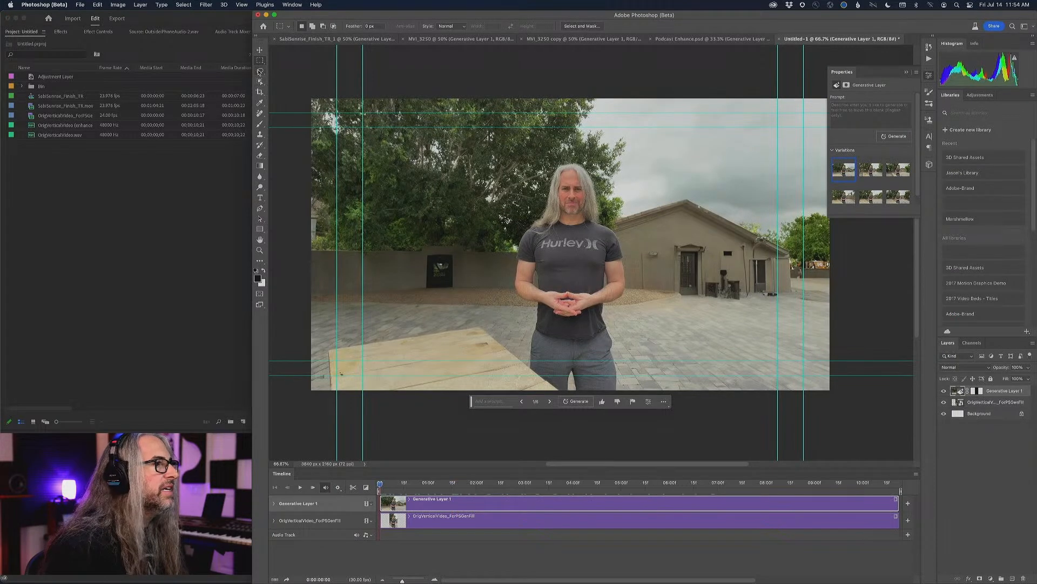
{"action": "mouse_move", "coordinate": [450, 336]}
{"action": "left_mouse_down"}
{"action": "mouse_move", "coordinate": [441, 368]}
{"action": "mouse_move", "coordinate": [463, 381]}
{"action": "mouse_move", "coordinate": [463, 329]}
{"action": "mouse_move", "coordinate": [448, 339]}
{"action": "mouse_move", "coordinate": [443, 363]}
{"action": "mouse_move", "coordinate": [457, 381]}
{"action": "mouse_move", "coordinate": [467, 373]}
{"action": "mouse_move", "coordinate": [466, 327]}
{"action": "mouse_move", "coordinate": [447, 337]}
{"action": "mouse_move", "coordinate": [460, 384]}
{"action": "mouse_move", "coordinate": [460, 326]}
{"action": "mouse_move", "coordinate": [439, 343]}
{"action": "mouse_move", "coordinate": [465, 383]}
{"action": "left_mouse_up"}
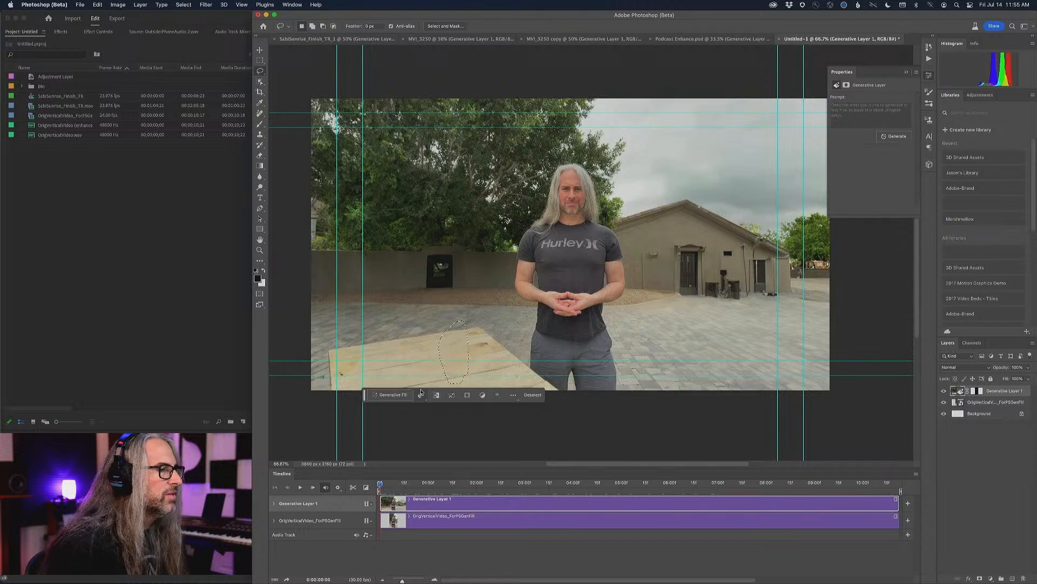
{"action": "left_click", "coordinate": [989, 414]}
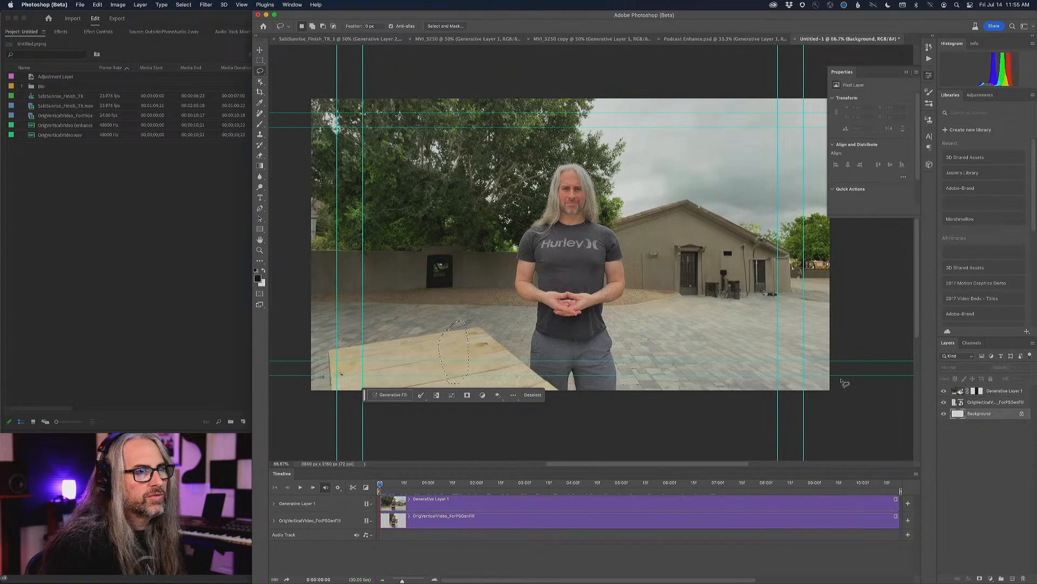
{"action": "left_click", "coordinate": [990, 403]}
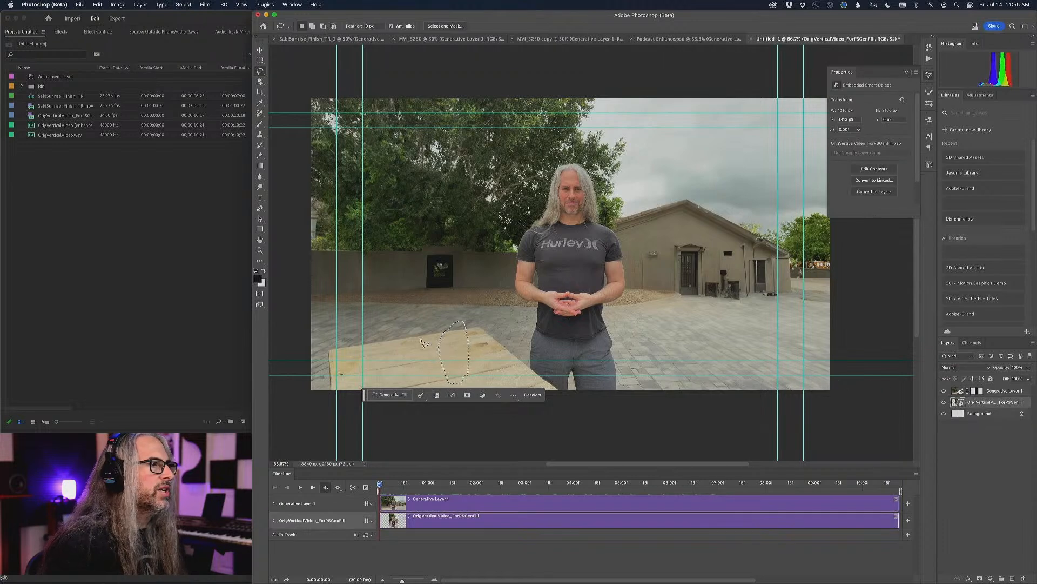
Step: Run Generative Fill on the table selection with the prompt "camping lantern"
{"action": "left_click", "coordinate": [394, 395]}
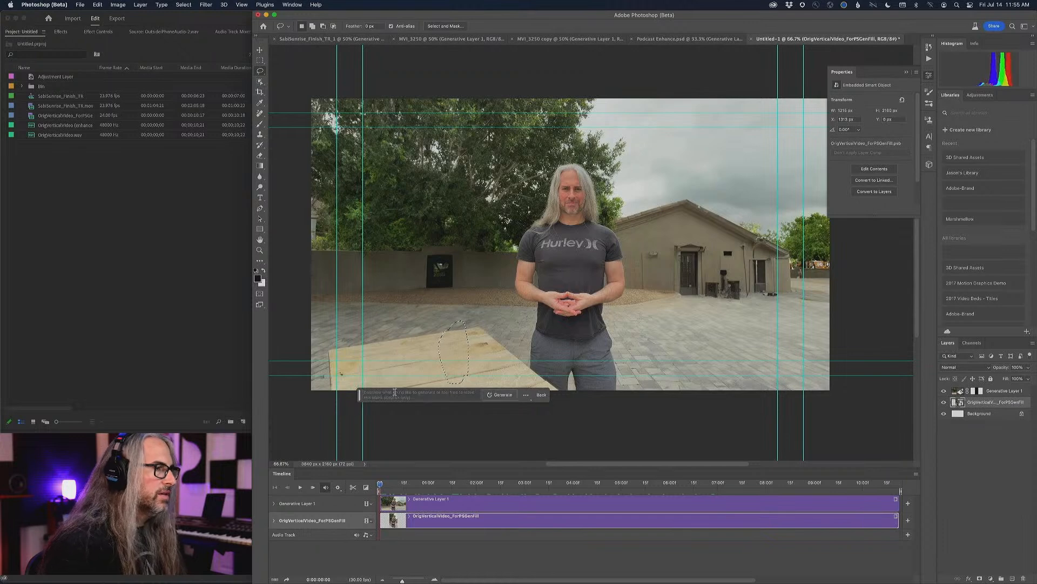
{"action": "type", "text": "lanter"}
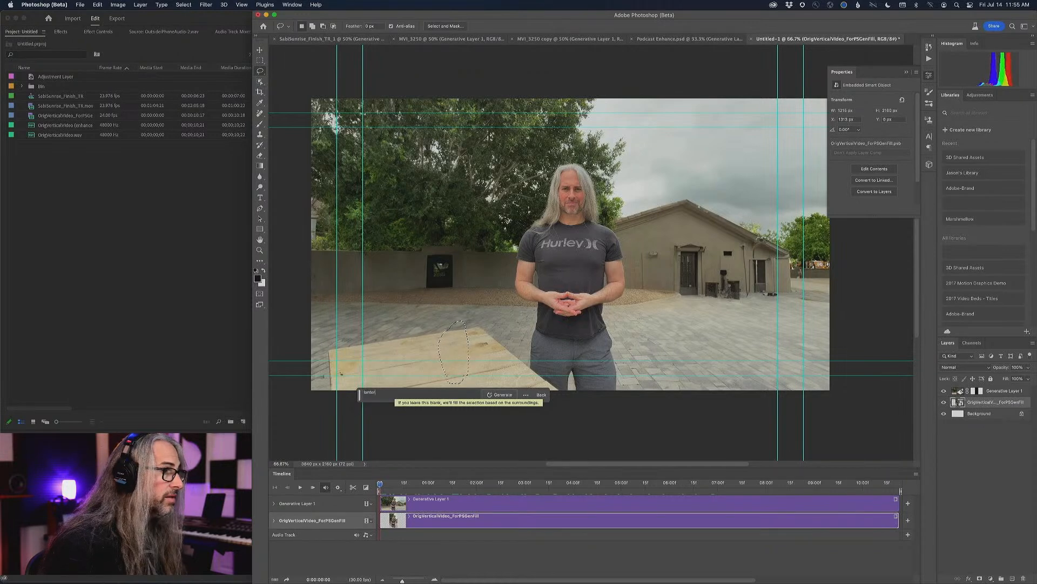
{"action": "type", "text": "n"}
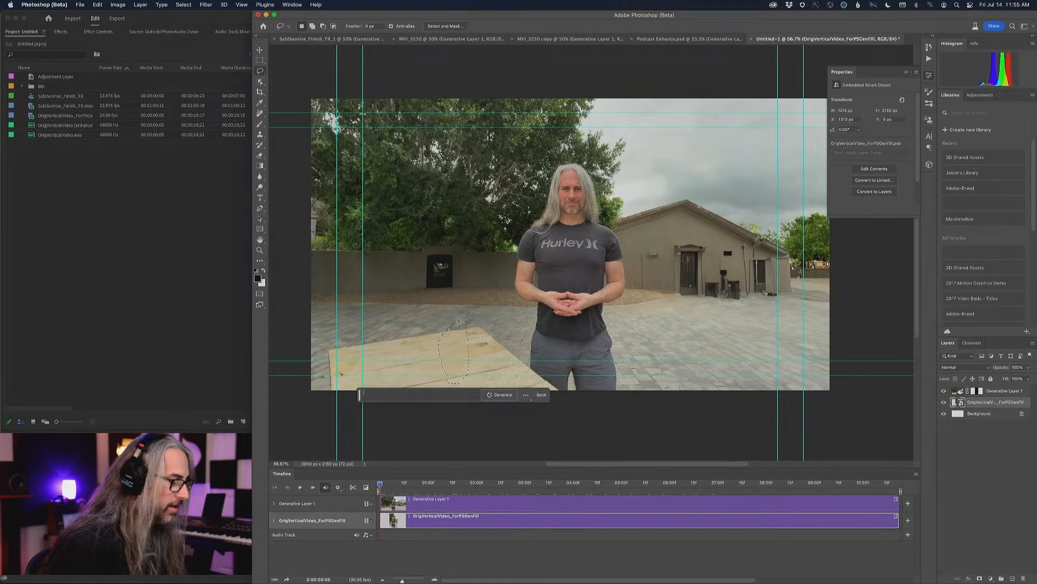
{"action": "type", "text": "camping lantern"}
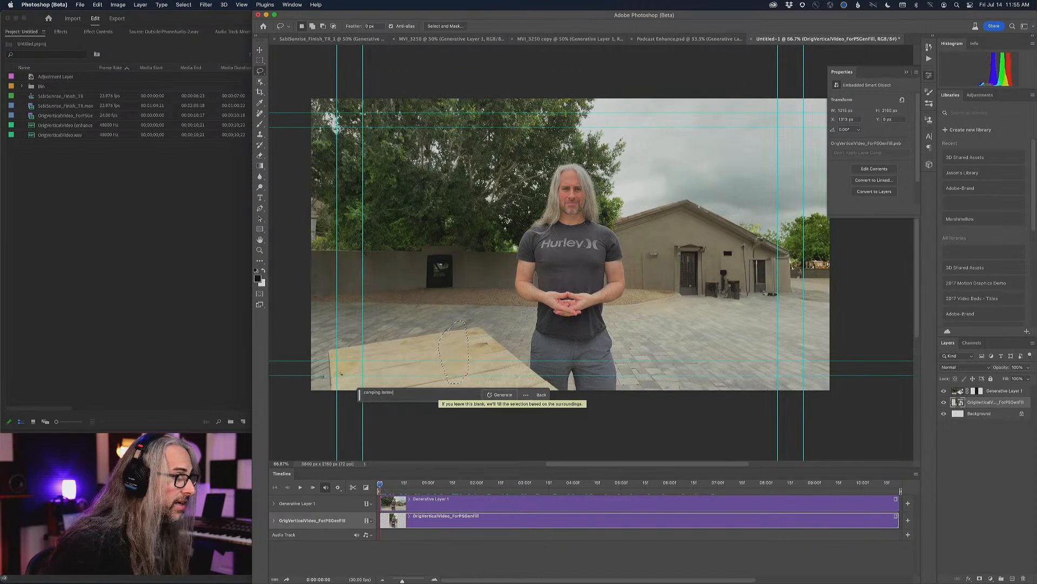
{"action": "left_click", "coordinate": [500, 395]}
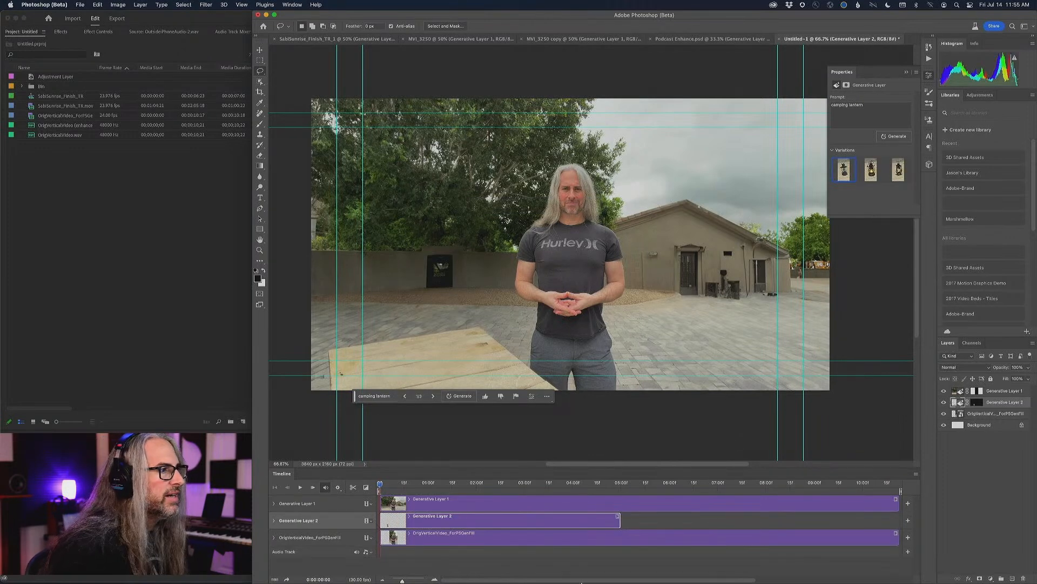
Step: Hide and show Generative Layer 2 and the original video layer to examine how the lantern fill sits in the layer stack
{"action": "scroll", "coordinate": [902, 400], "scroll_direction": "up", "scroll_amount": 2}
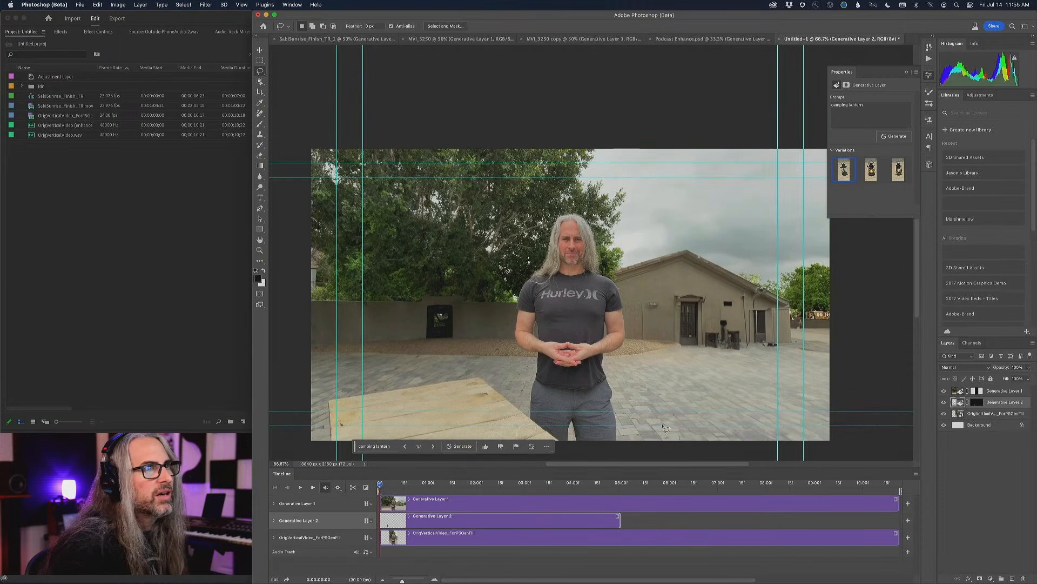
{"action": "left_click", "coordinate": [944, 402]}
{"action": "left_click", "coordinate": [944, 413]}
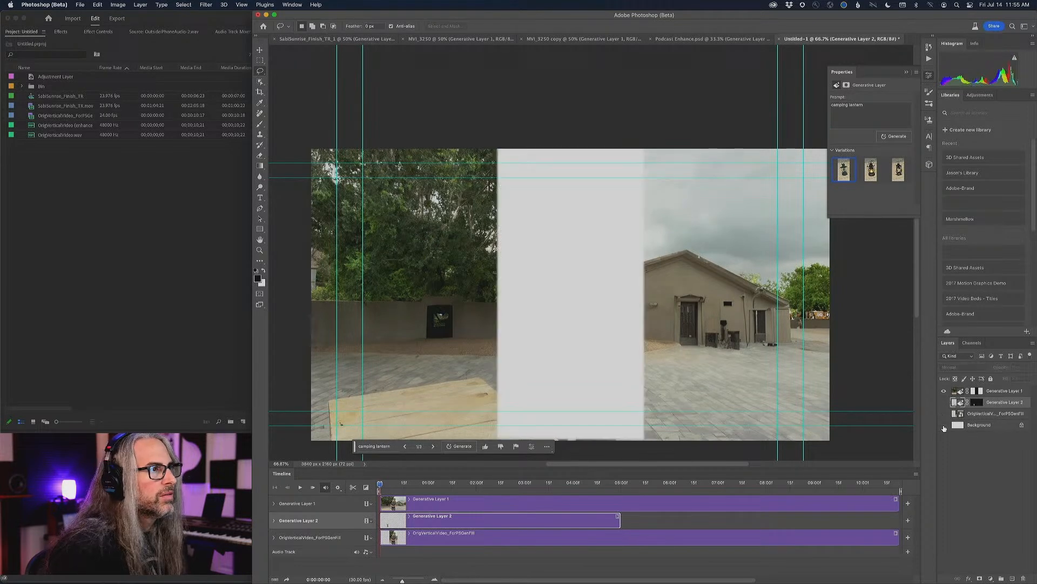
{"action": "left_click", "coordinate": [945, 413]}
{"action": "left_click", "coordinate": [944, 402]}
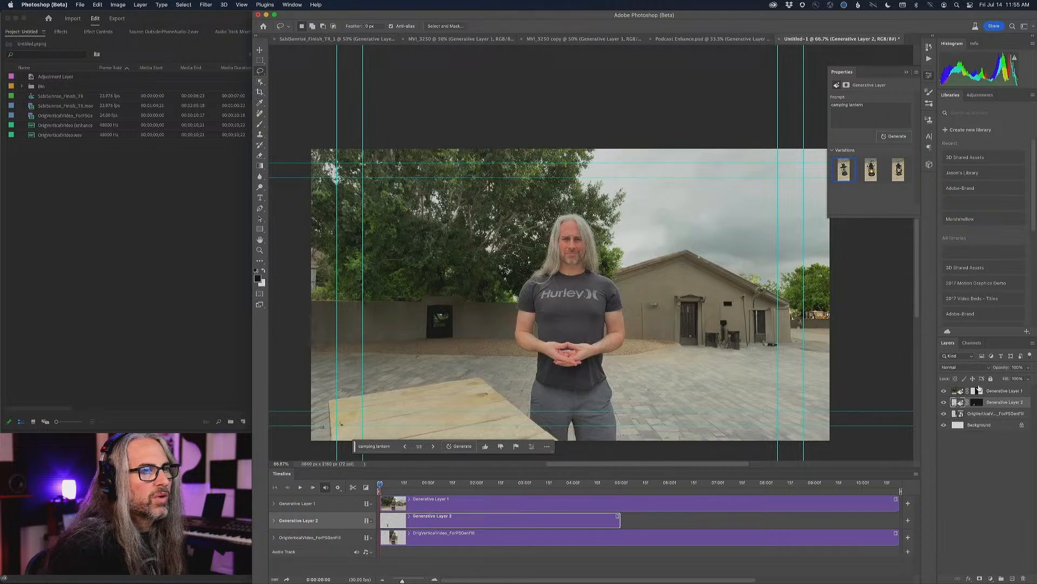
Step: Move Generative Layer 2 above Generative Layer 1 in the layer stack and choose its third camping lantern variation
{"action": "left_click", "coordinate": [1003, 390]}
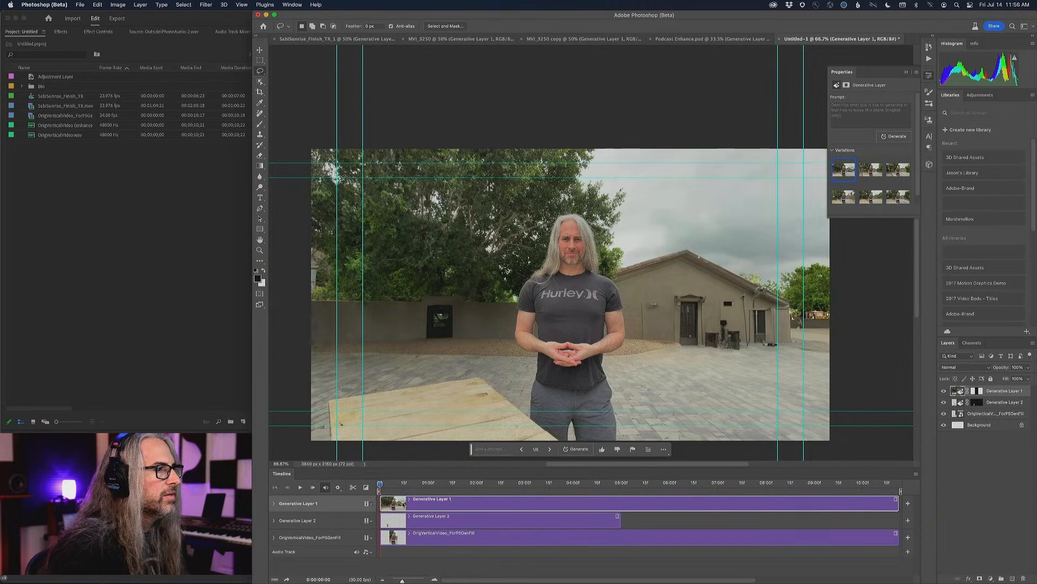
{"action": "mouse_move", "coordinate": [412, 504]}
{"action": "left_mouse_down"}
{"action": "mouse_move", "coordinate": [474, 503]}
{"action": "mouse_move", "coordinate": [413, 502]}
{"action": "mouse_move", "coordinate": [426, 501]}
{"action": "left_mouse_up"}
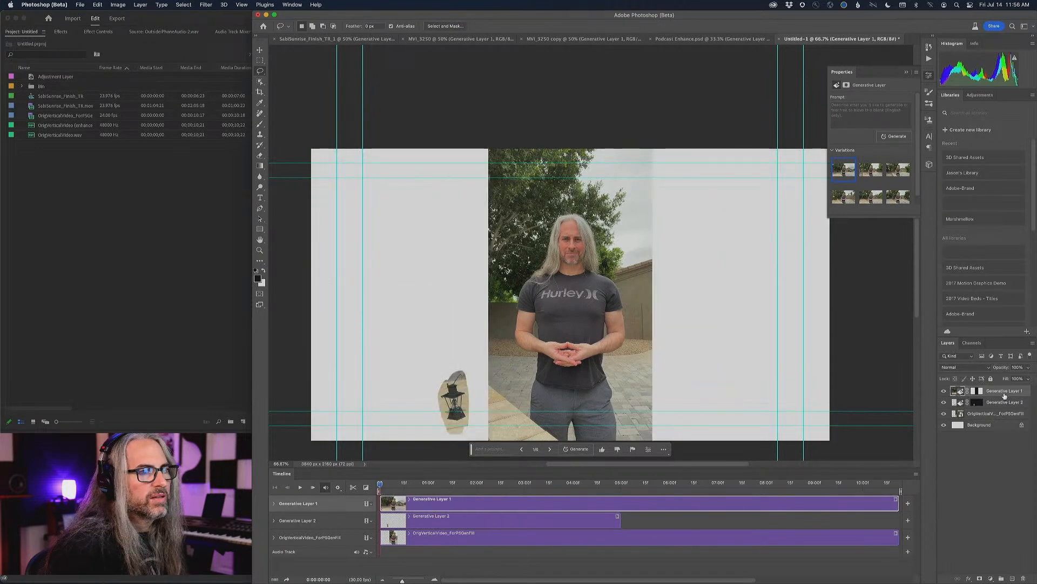
{"action": "left_click_drag", "start_coordinate": [1003, 402], "coordinate": [1000, 390]}
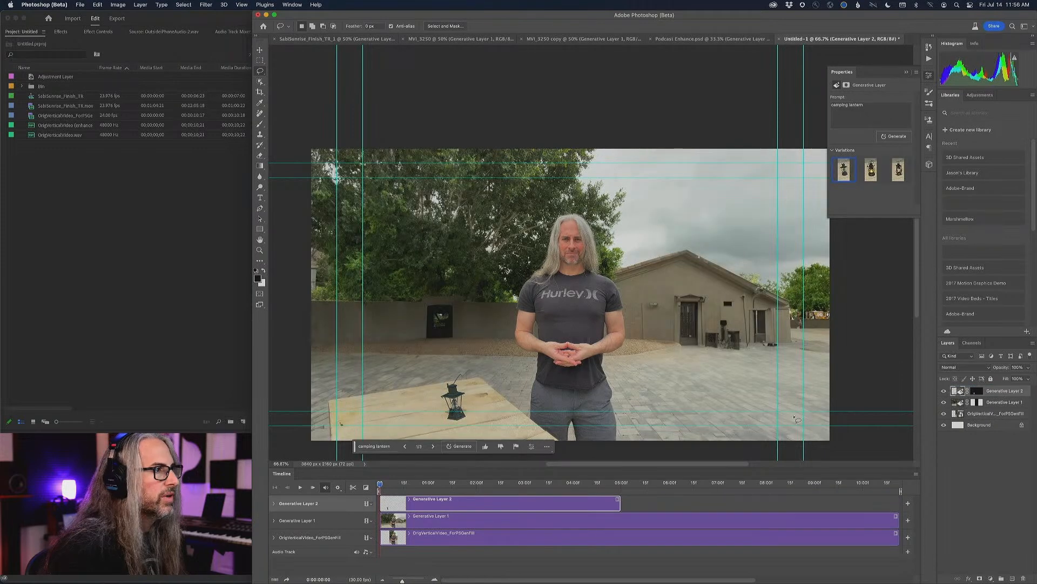
{"action": "left_click", "coordinate": [871, 171]}
{"action": "left_click", "coordinate": [900, 179]}
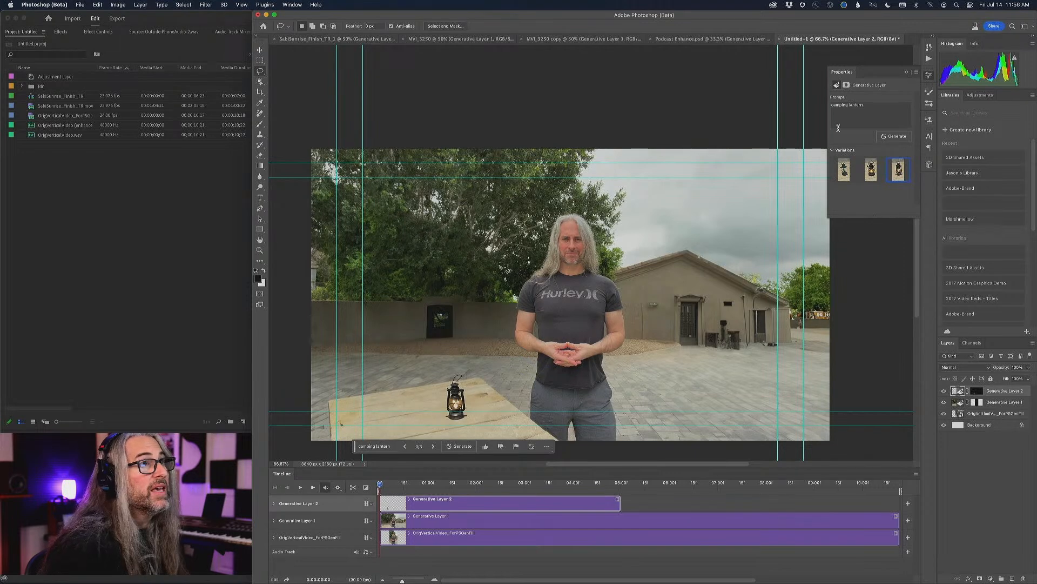
Step: Extend the lantern layer's prompt to "camping lantern with a soft shadow behind" and generate new variations
{"action": "triple_click", "coordinate": [872, 108]}
{"action": "key", "text": "Right"}
{"action": "type", "text": "with a shad"}
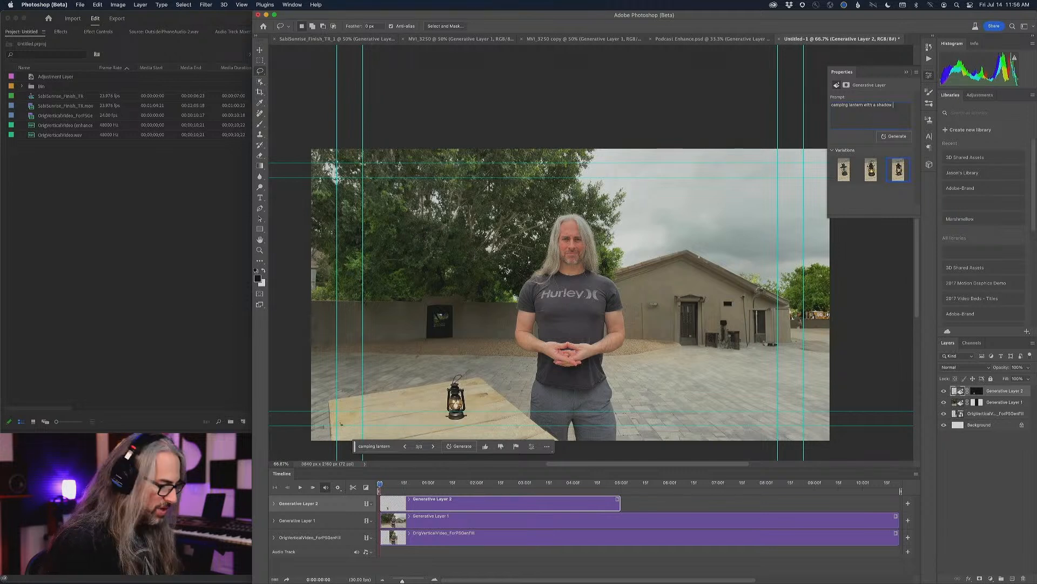
{"action": "key", "text": "super+a"}
{"action": "left_click", "coordinate": [885, 101]}
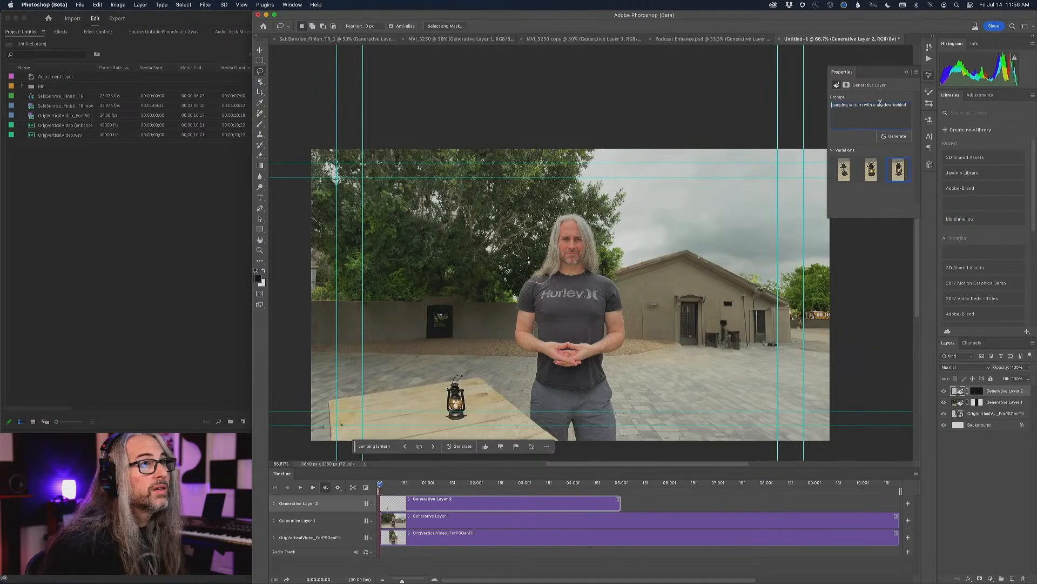
{"action": "key", "text": "super+a"}
{"action": "left_click", "coordinate": [877, 107]}
{"action": "type", "text": "soft"}
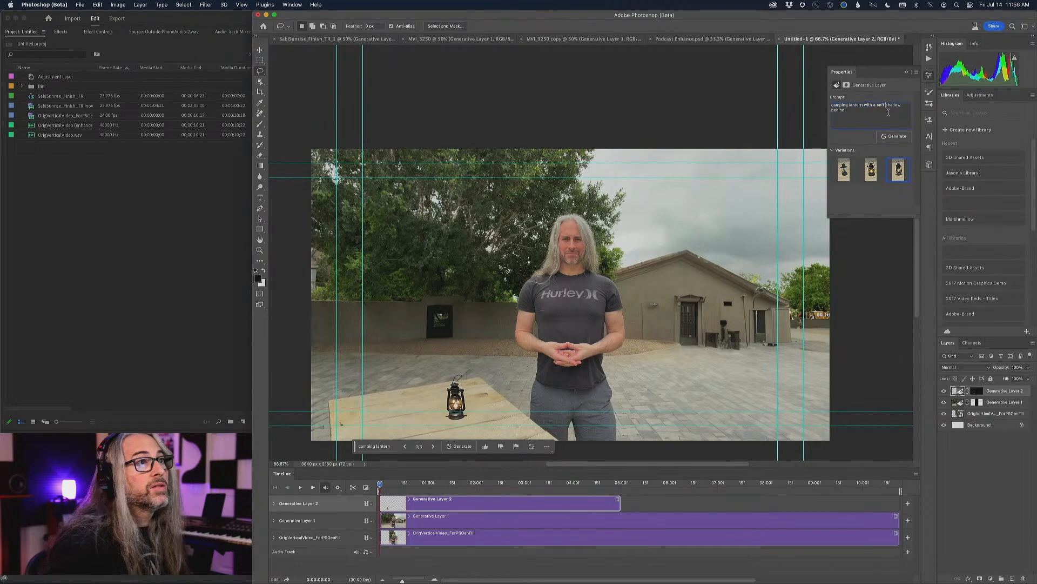
{"action": "key", "text": "super+a"}
{"action": "left_click", "coordinate": [872, 112]}
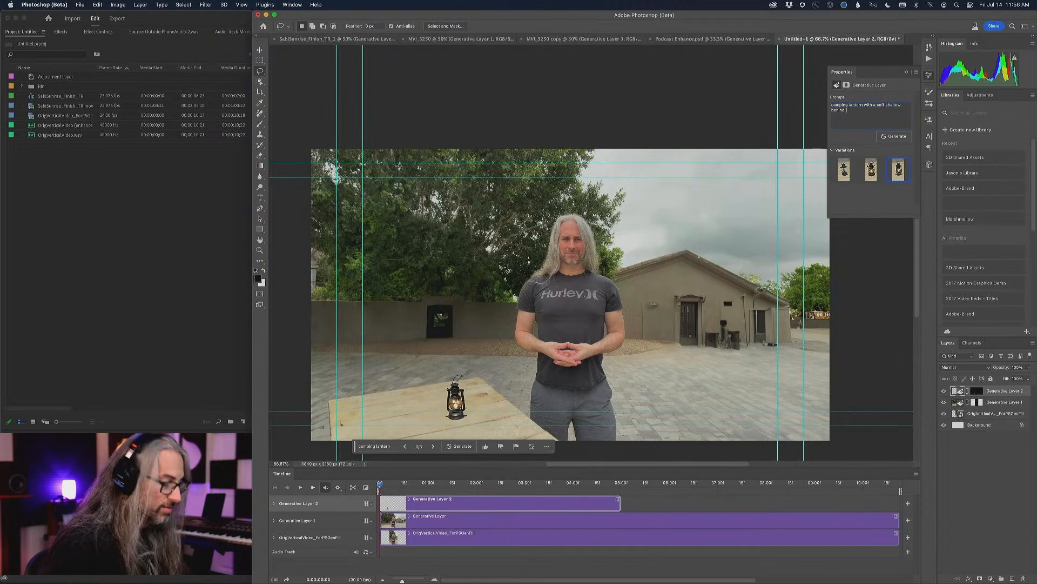
{"action": "left_click", "coordinate": [886, 136]}
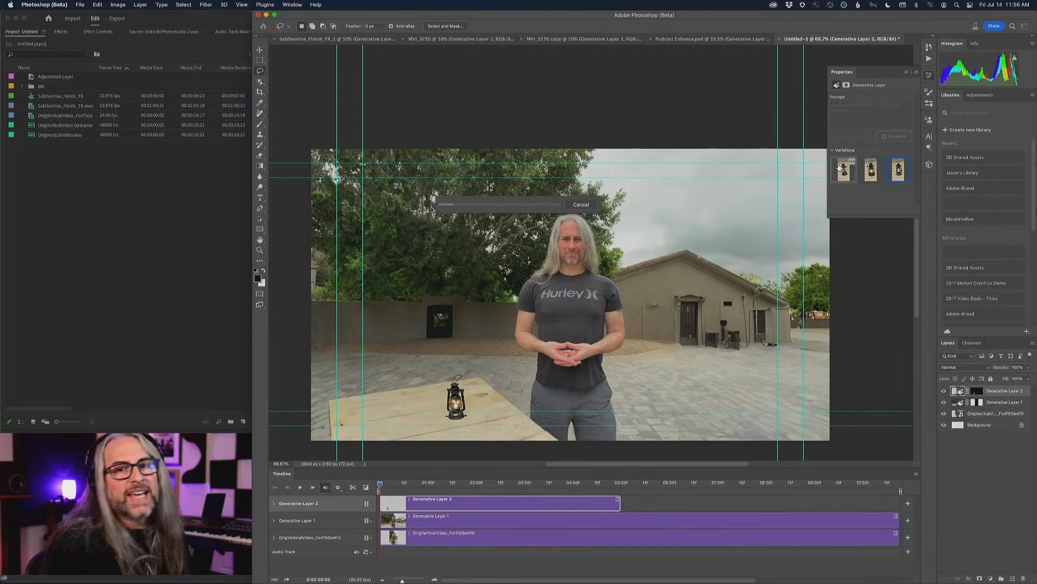